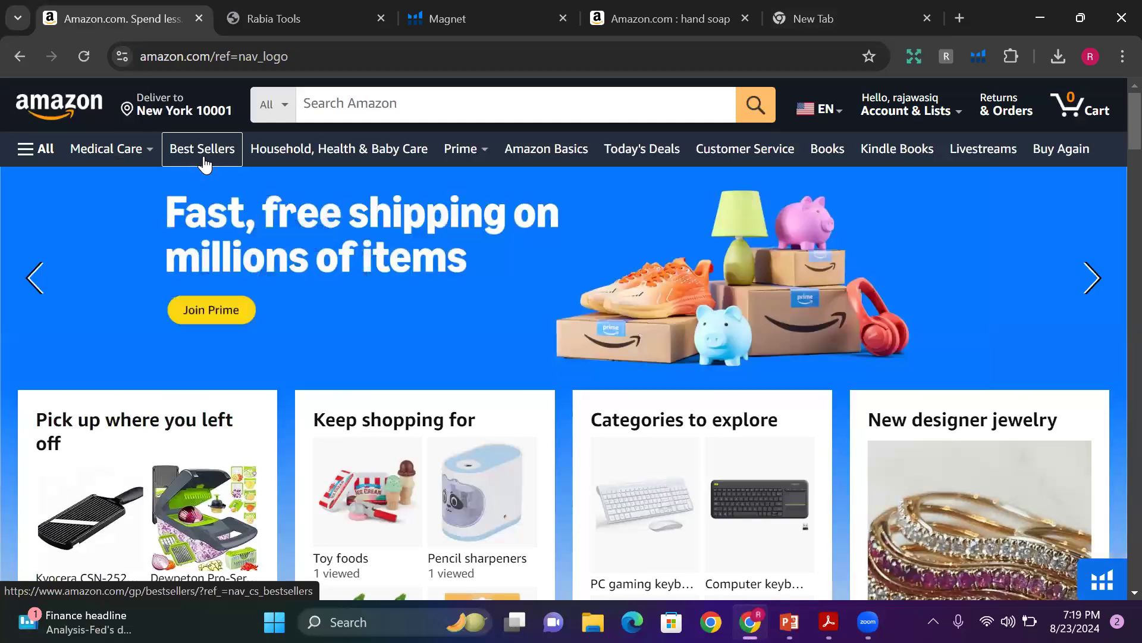
Open Amazon's Best Sellers page and look through its department list and top product groups
left_click(205, 163)
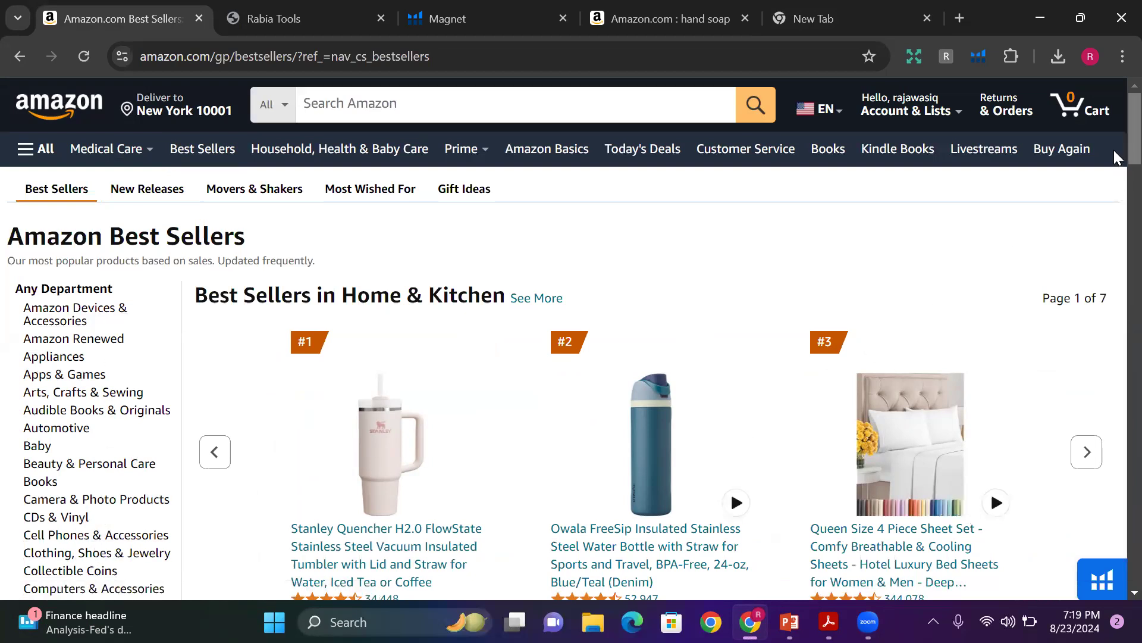
scroll(1116, 164, "down", 5)
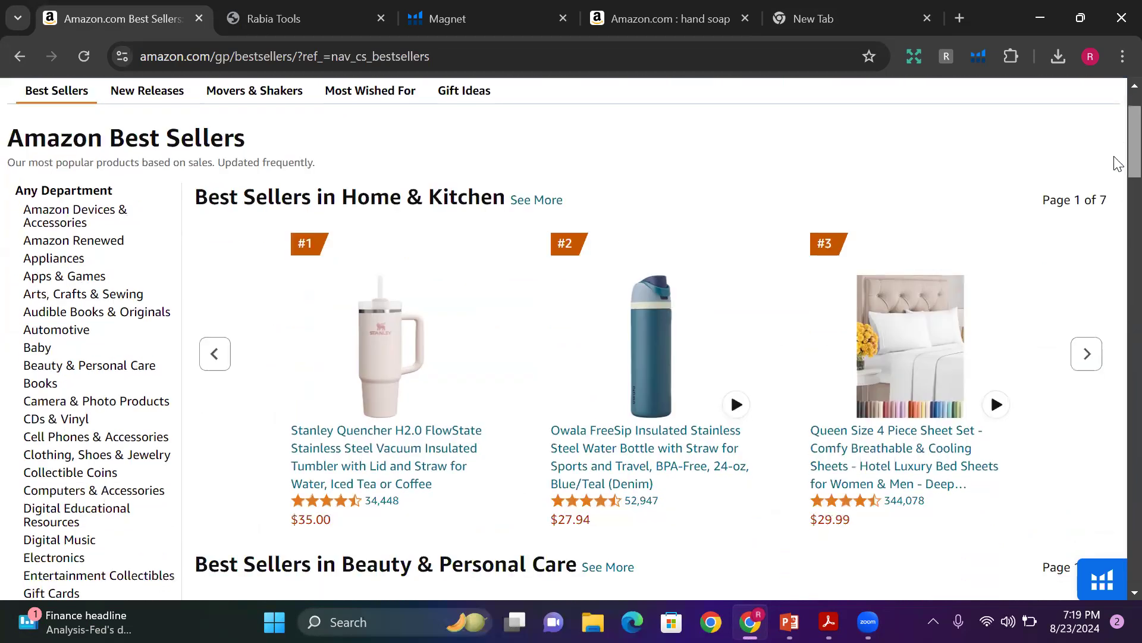
scroll(1118, 201, "down", 2)
scroll(1118, 202, "up", 1)
scroll(1117, 234, "down", 4)
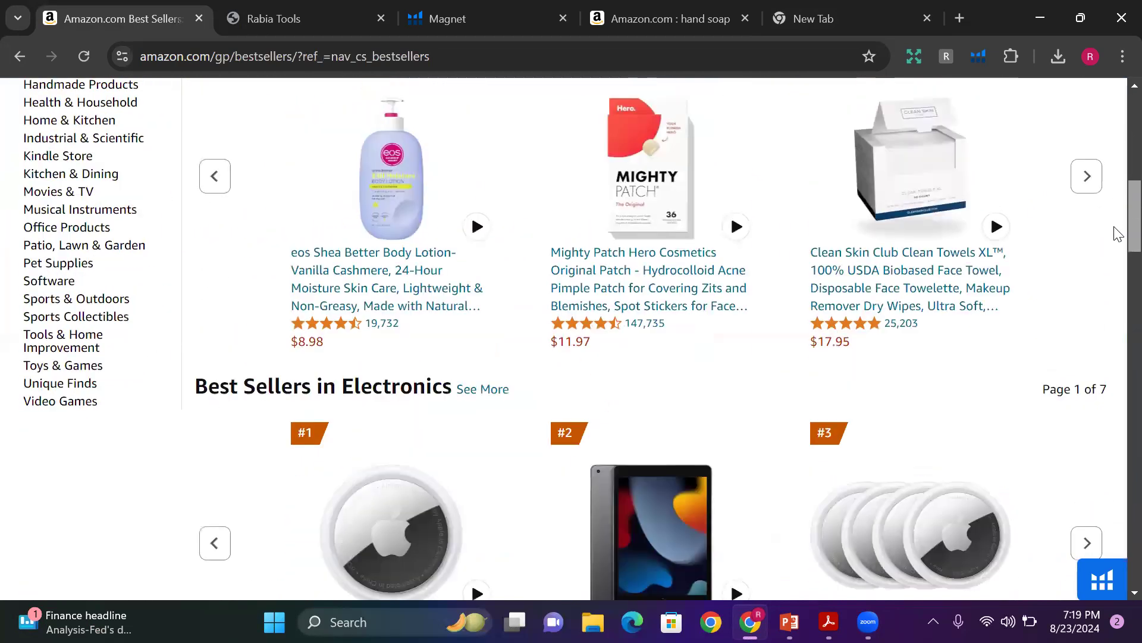
scroll(1116, 232, "up", 1)
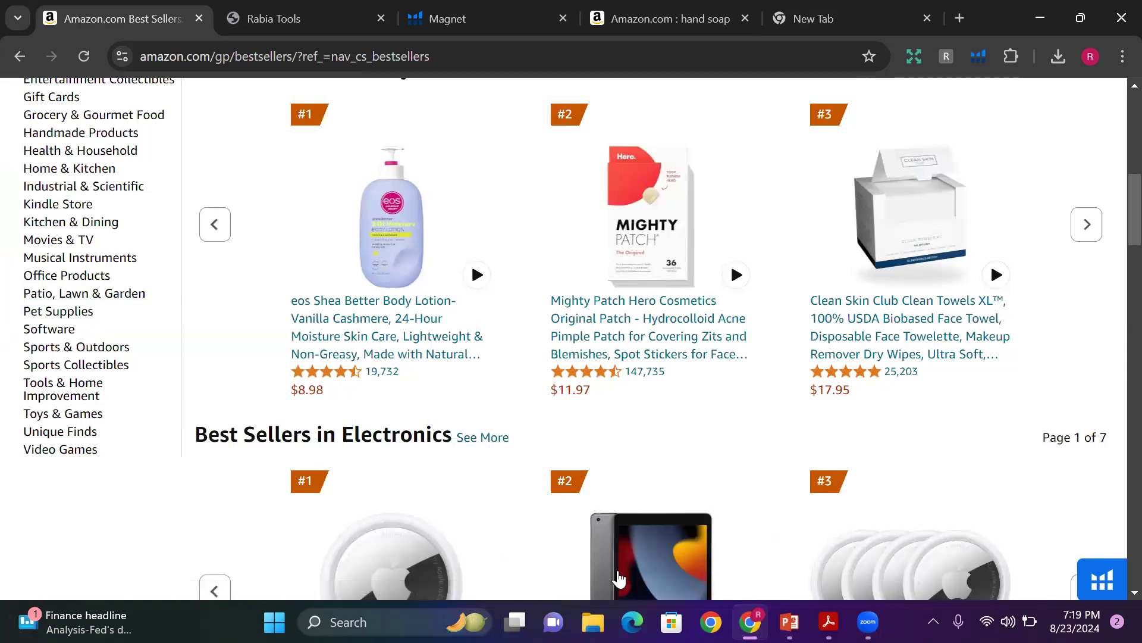
Switch to Acrobat Reader to consult the Best Seller research steps in Product Hunting[1].pdf, and return to the Best Sellers page in Chrome
mouse_move(829, 622)
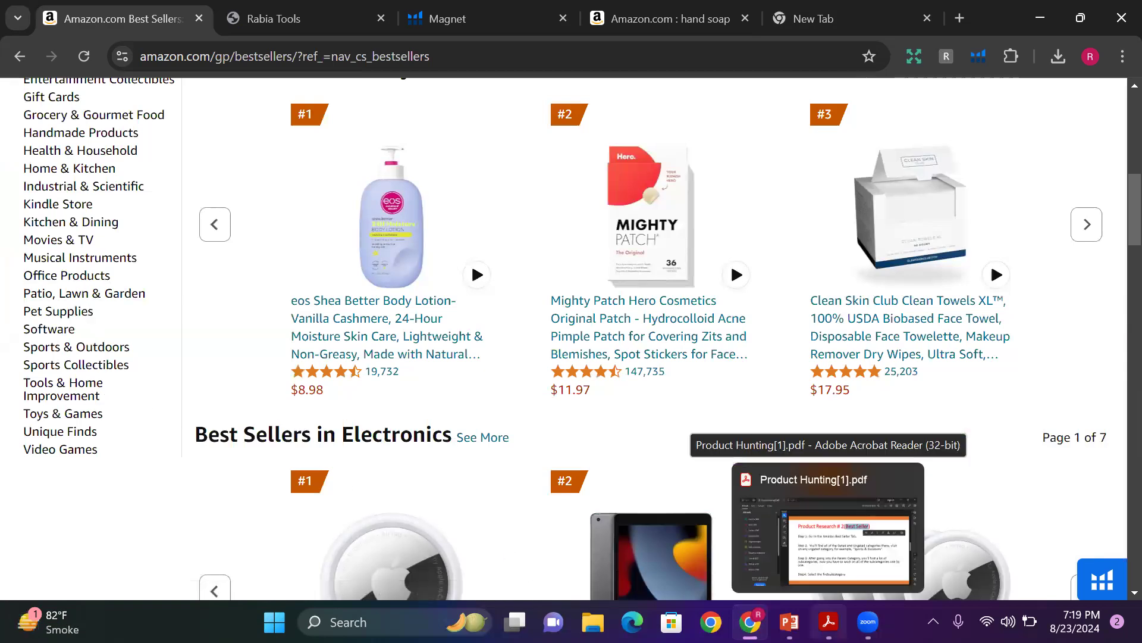
left_click(827, 530)
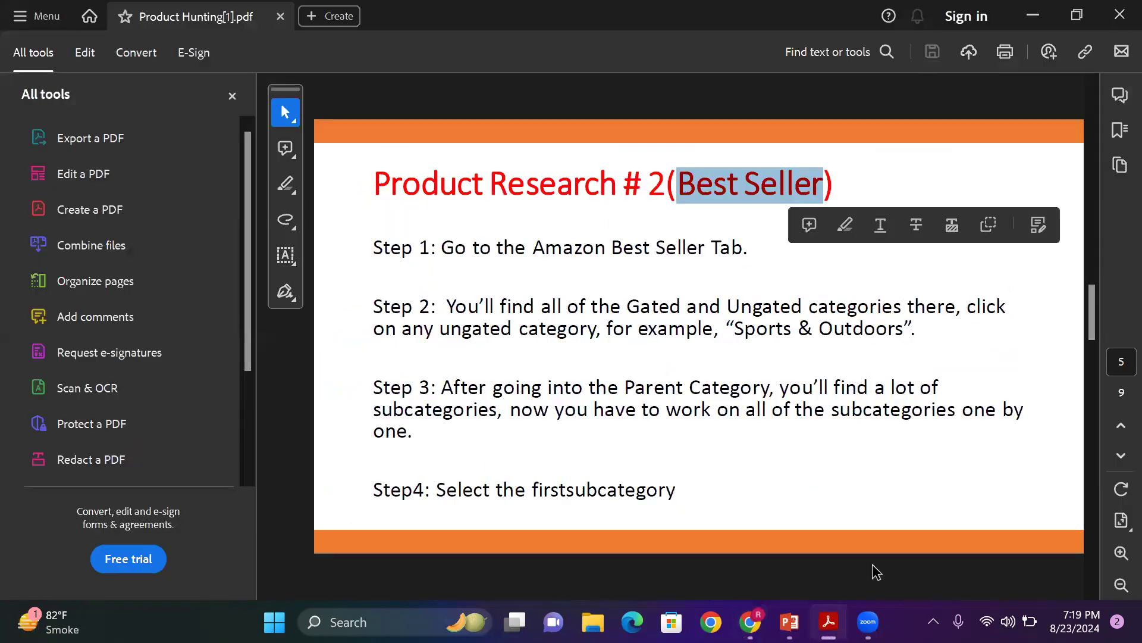
key("alt+Tab")
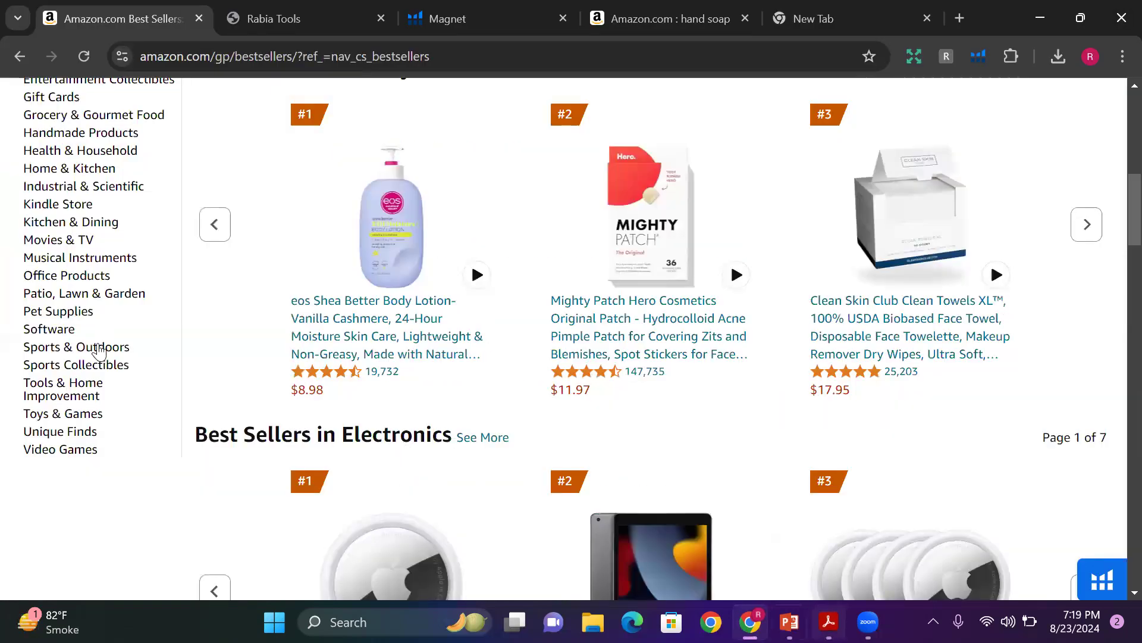
Open the Accessories subcategory within the Sports & Outdoors best sellers
left_click(100, 348)
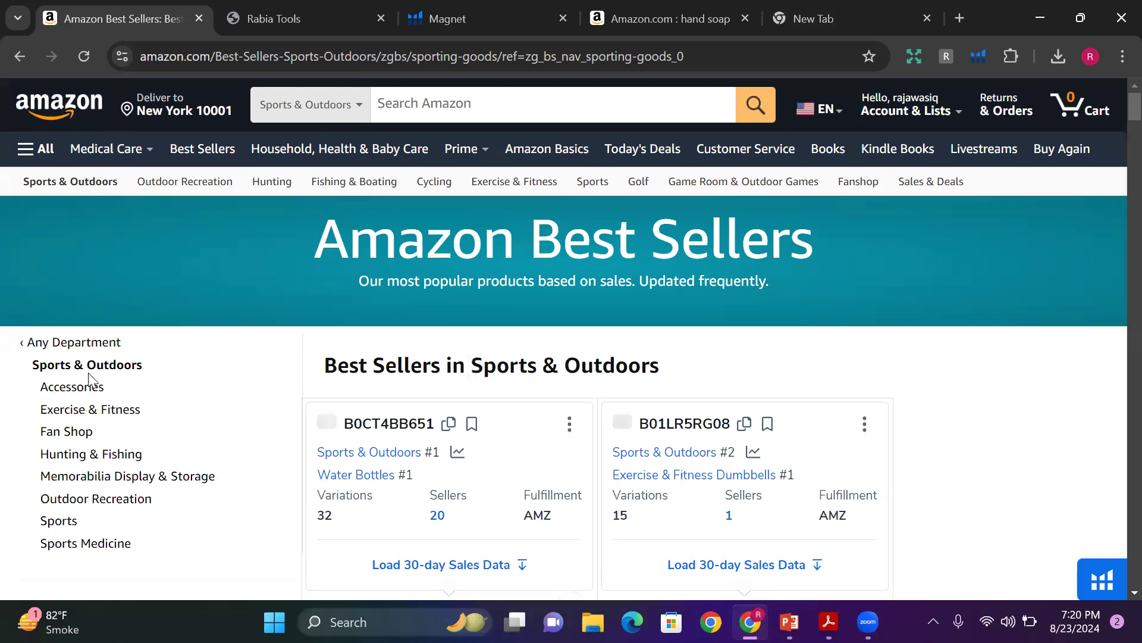
left_click(84, 391)
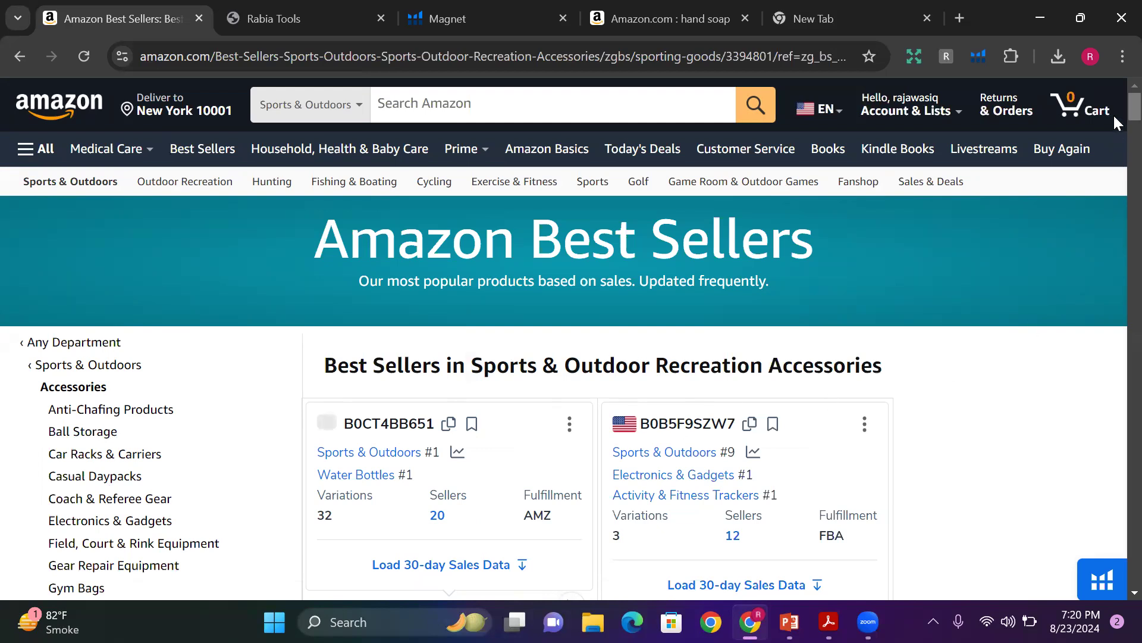
Examine the Accessories best sellers from rank #1 through #50, including the seller, variation and fulfillment data, down to the page navigation
scroll(1116, 116, "down", 4)
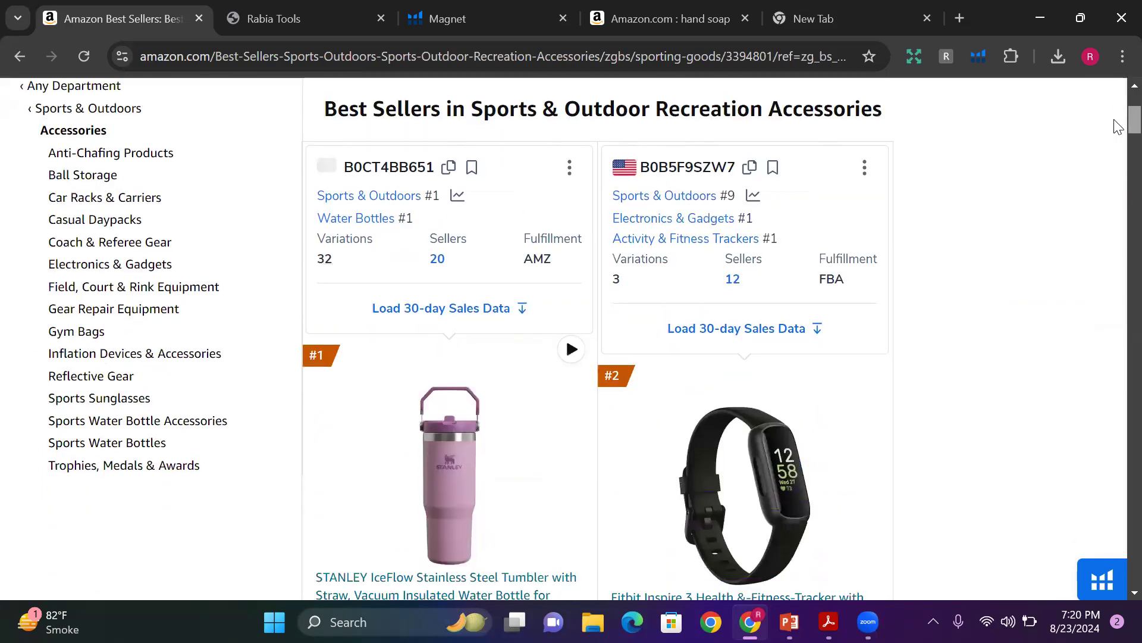
scroll(1115, 122, "up", 1)
scroll(1115, 125, "down", 3)
scroll(1117, 137, "down", 6)
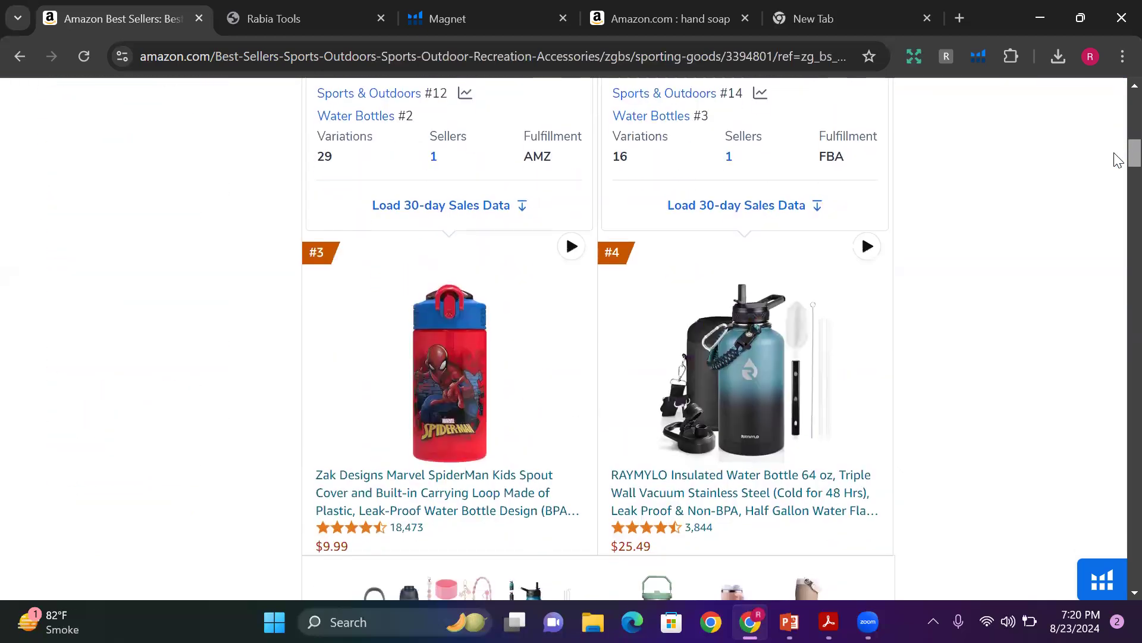
scroll(1118, 160, "down", 8)
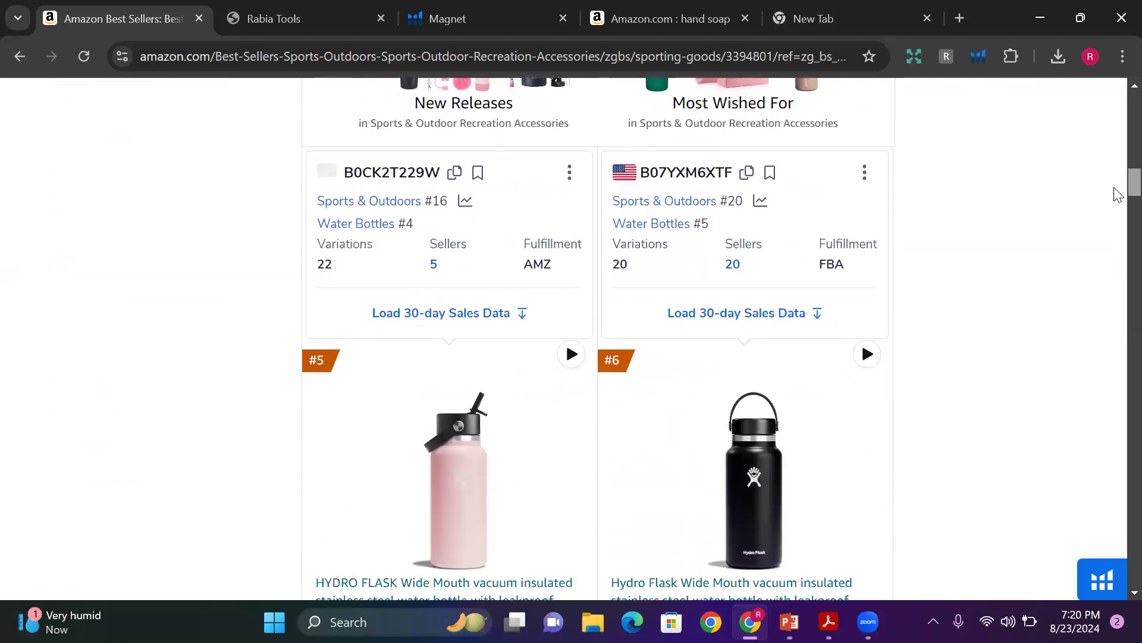
scroll(1117, 197, "down", 5)
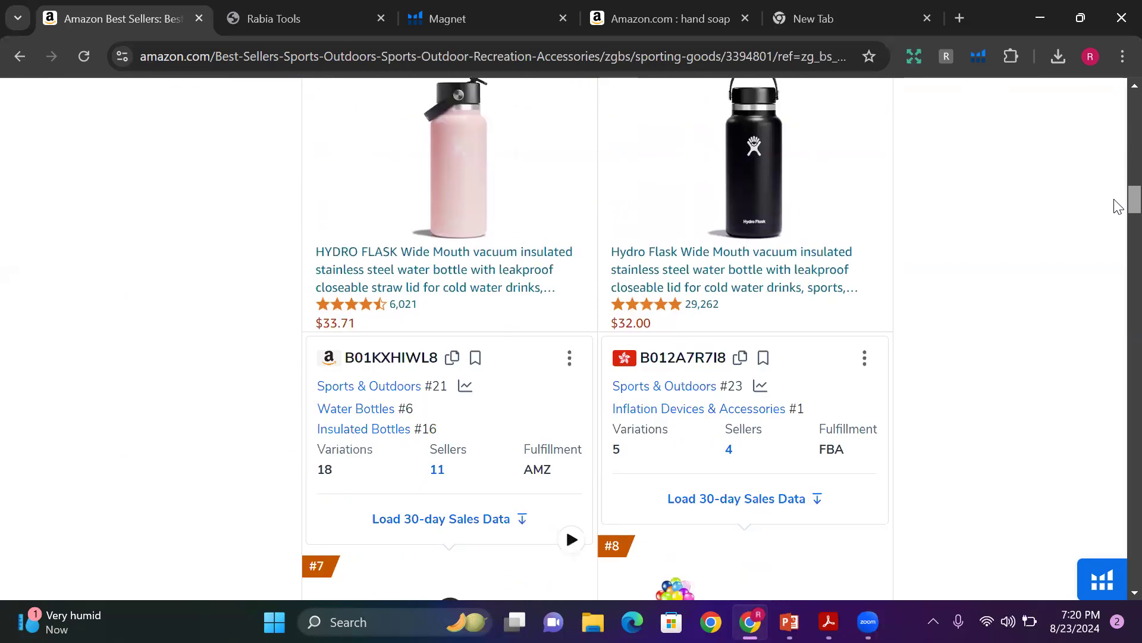
scroll(1117, 205, "down", 20)
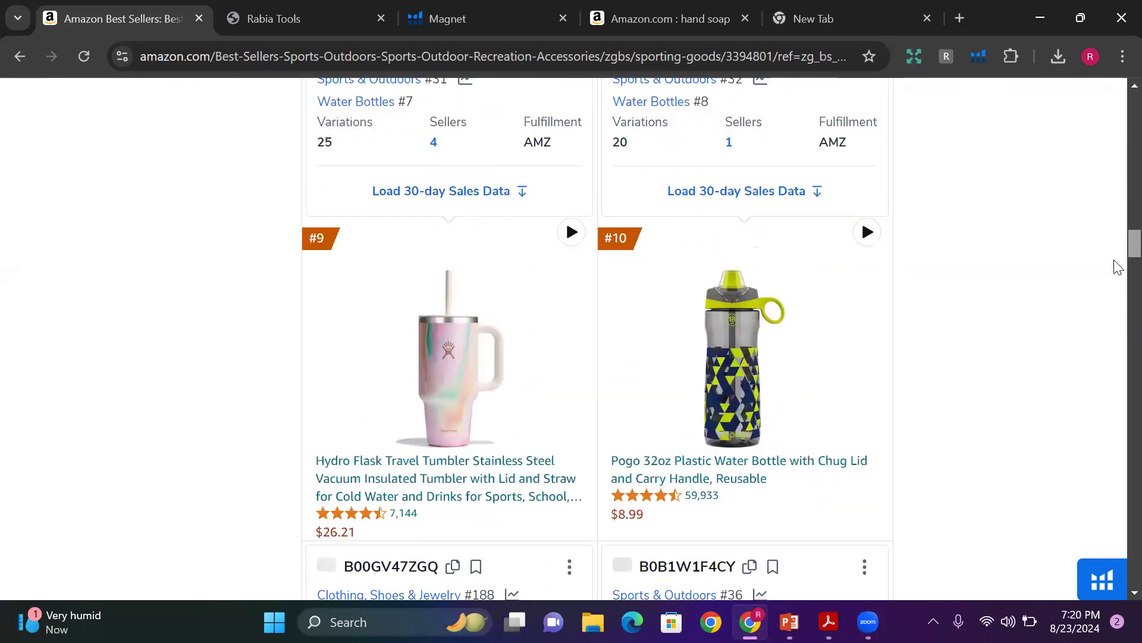
scroll(1118, 275, "down", 20)
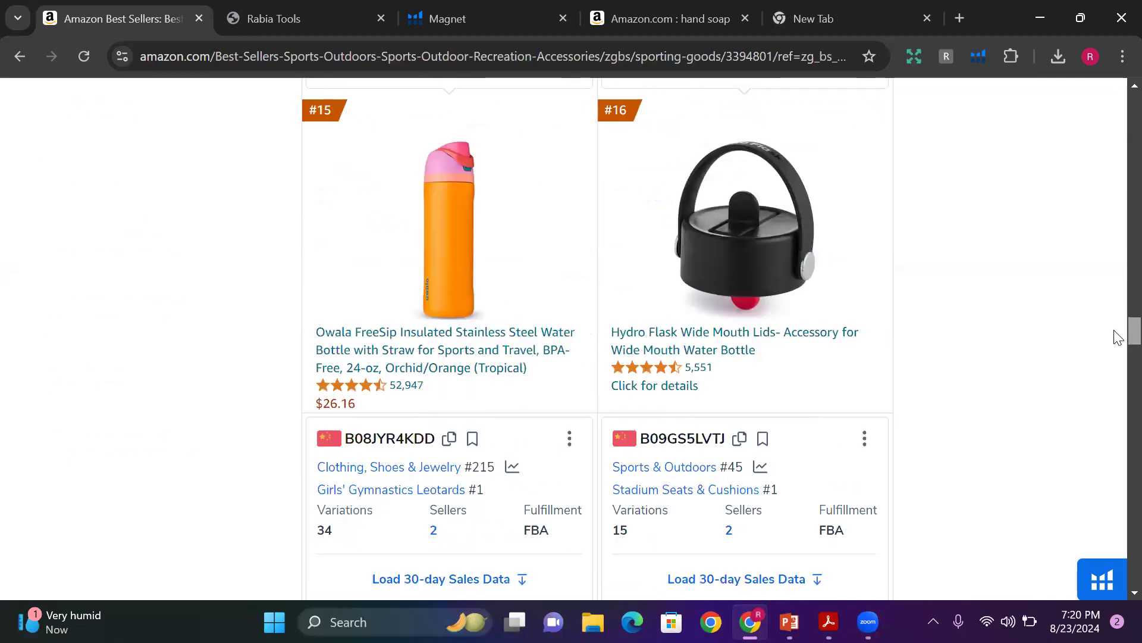
scroll(1118, 379, "down", 20)
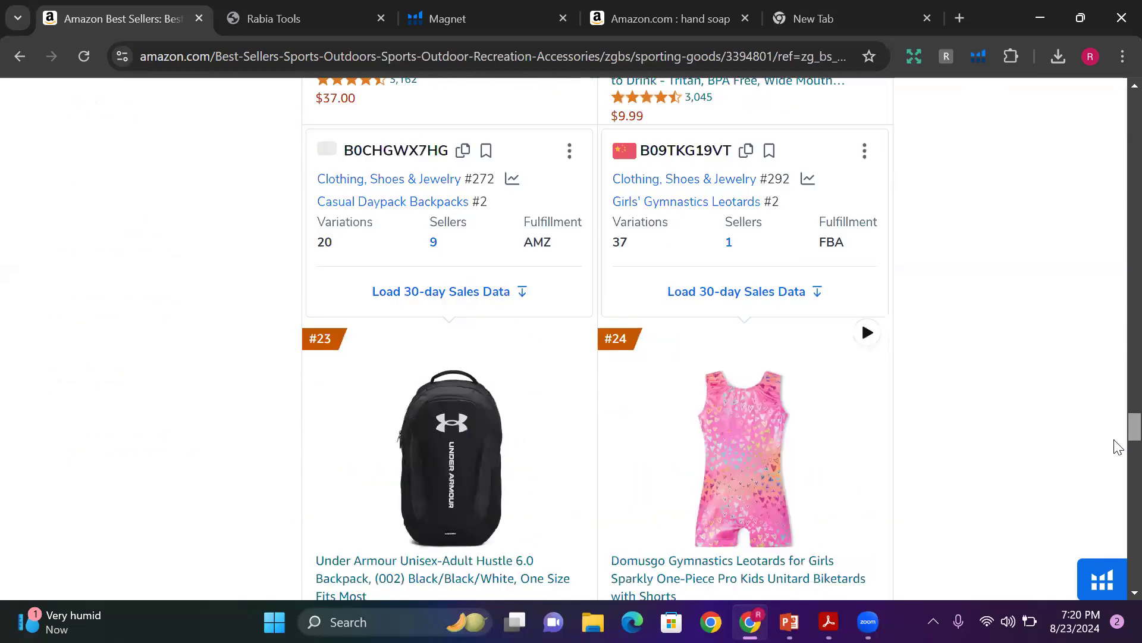
scroll(1117, 448, "down", 13)
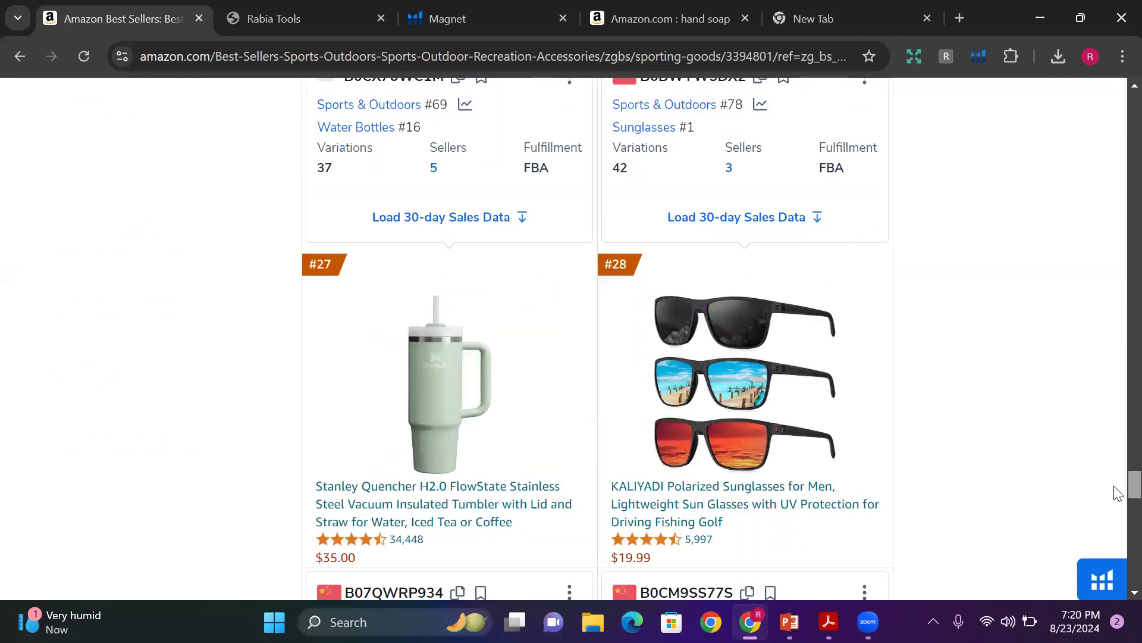
scroll(1117, 515, "down", 20)
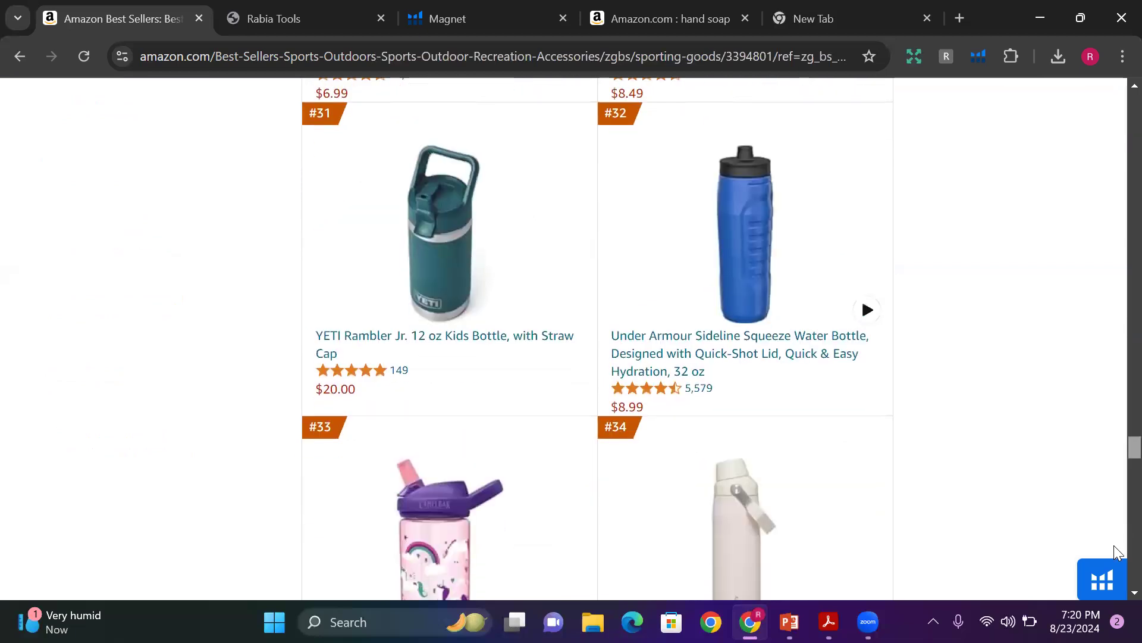
scroll(1114, 563, "down", 4)
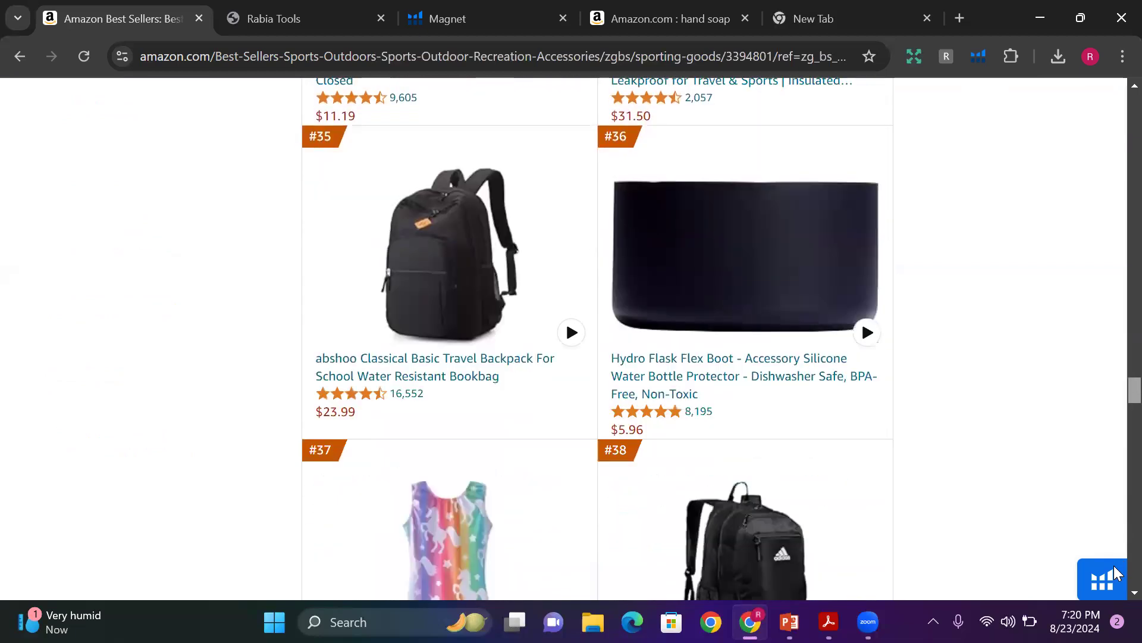
left_click_drag(1114, 566, 1114, 567)
scroll(1114, 568, "up", 4)
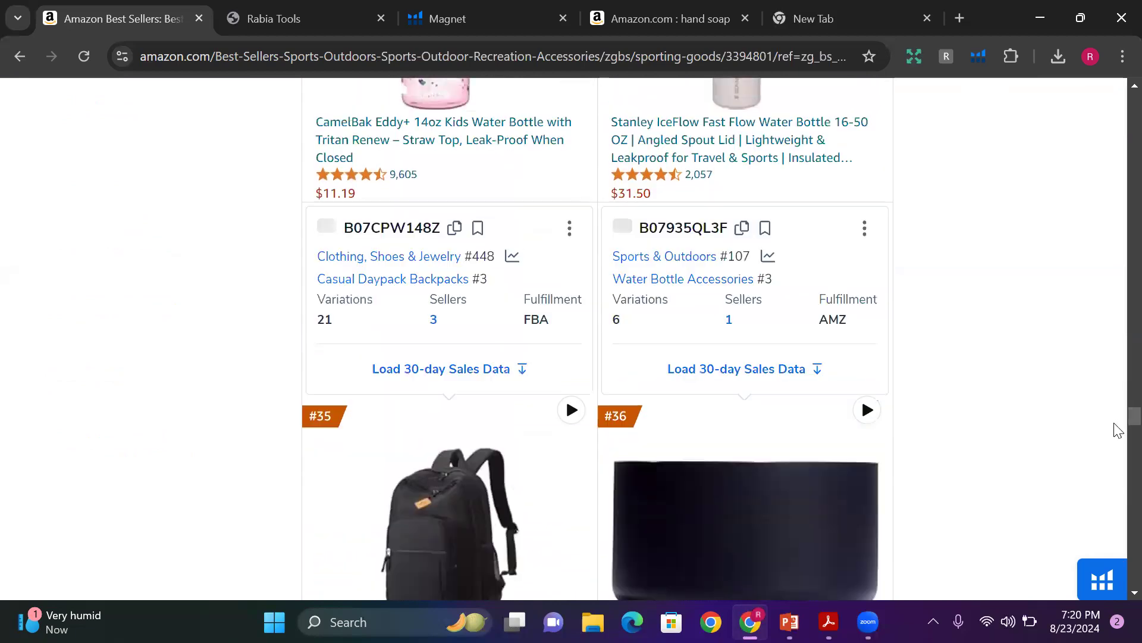
scroll(1117, 440, "down", 10)
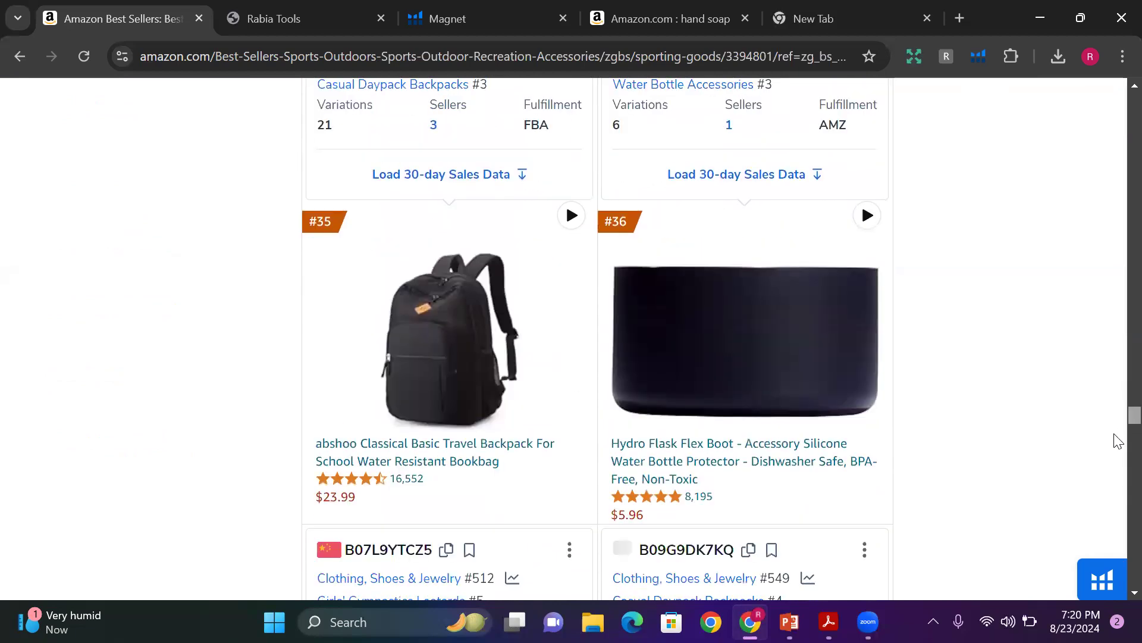
left_click_drag(1115, 447, 1117, 501)
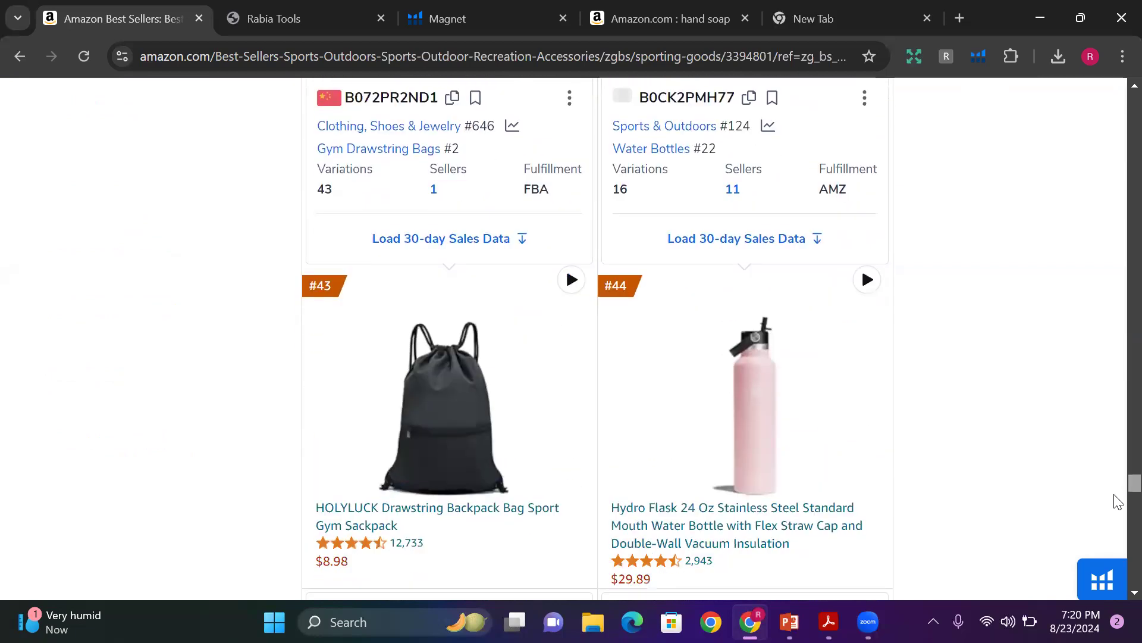
scroll(1115, 506, "down", 20)
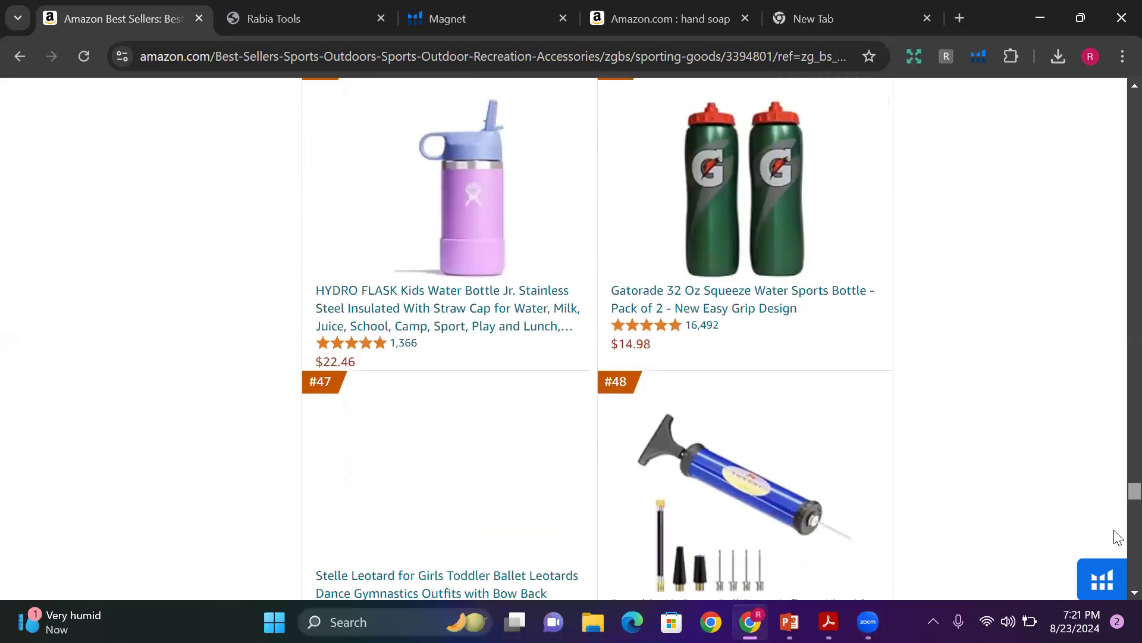
scroll(1117, 541, "down", 7)
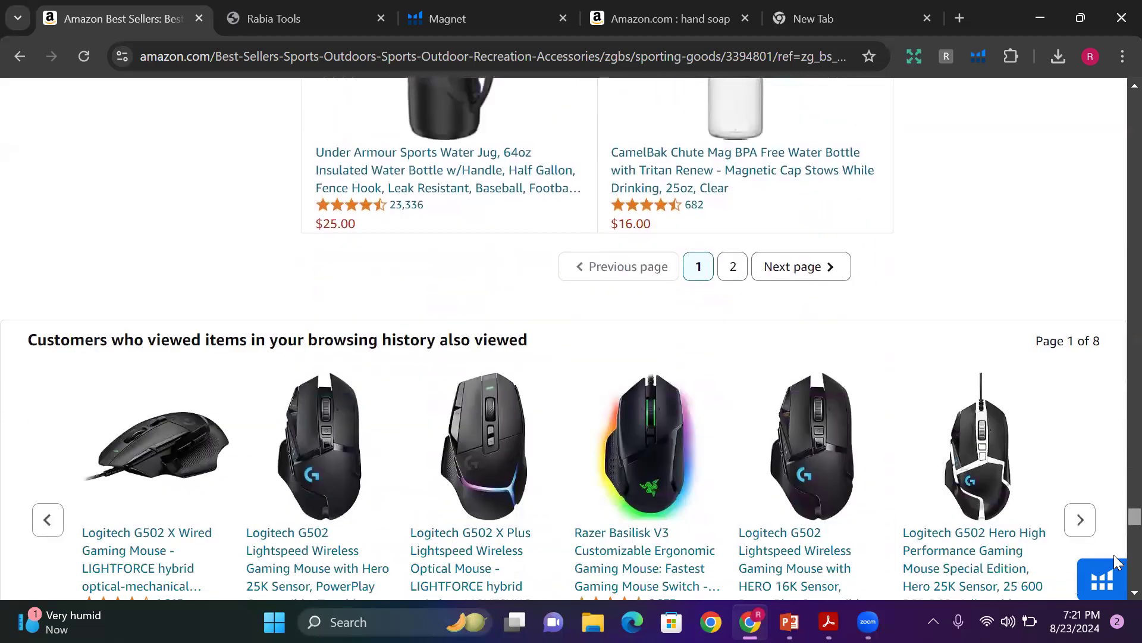
scroll(1118, 540, "up", 10)
scroll(1117, 544, "down", 3)
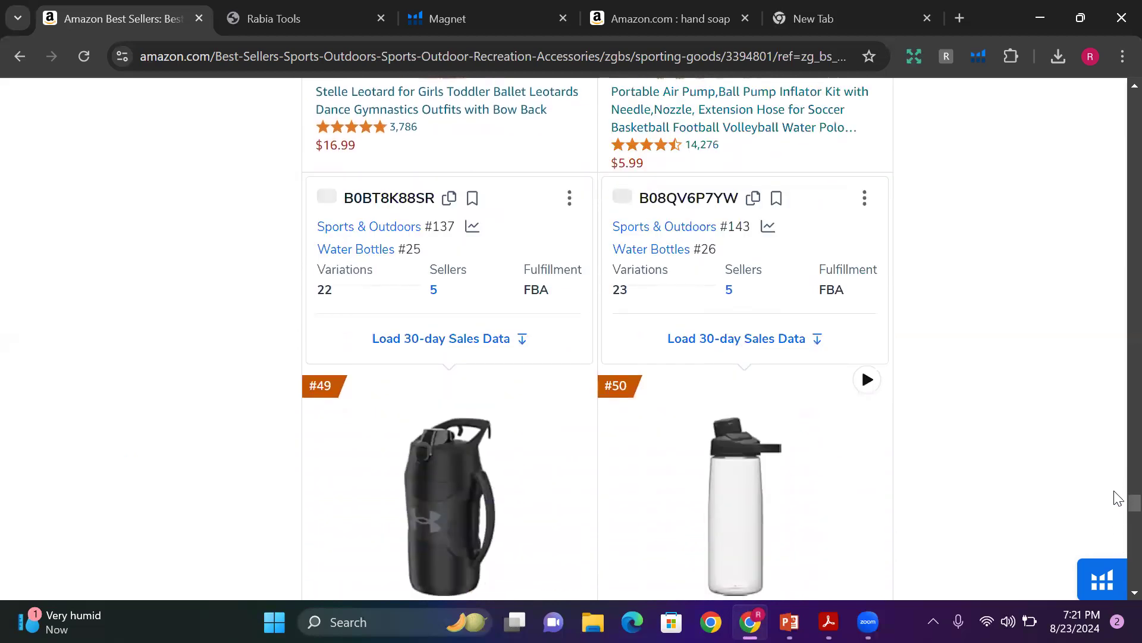
scroll(1117, 512, "down", 9)
Look back over the ranked Accessories products from #50 up to the start of the list
scroll(1118, 526, "up", 9)
scroll(1118, 509, "up", 20)
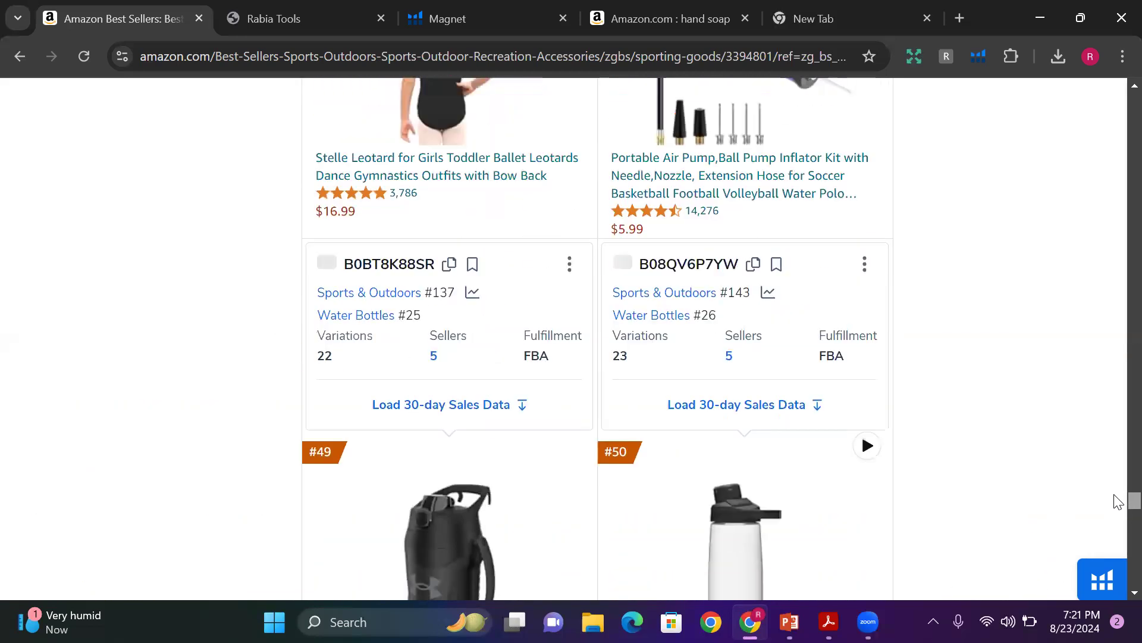
scroll(1118, 467, "up", 10)
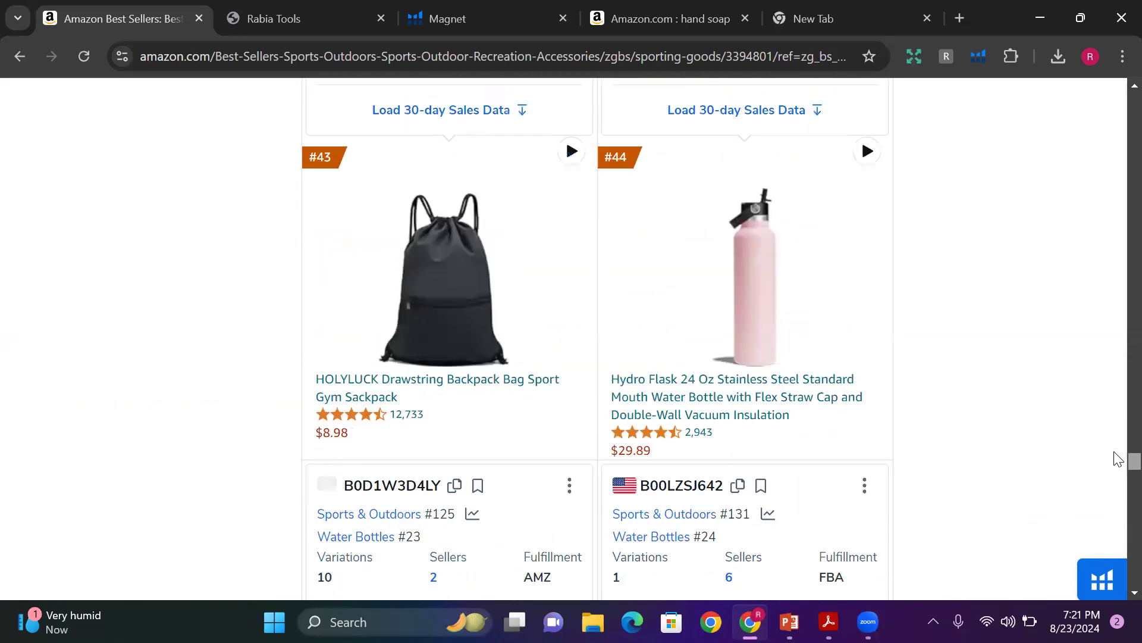
scroll(1117, 448, "up", 15)
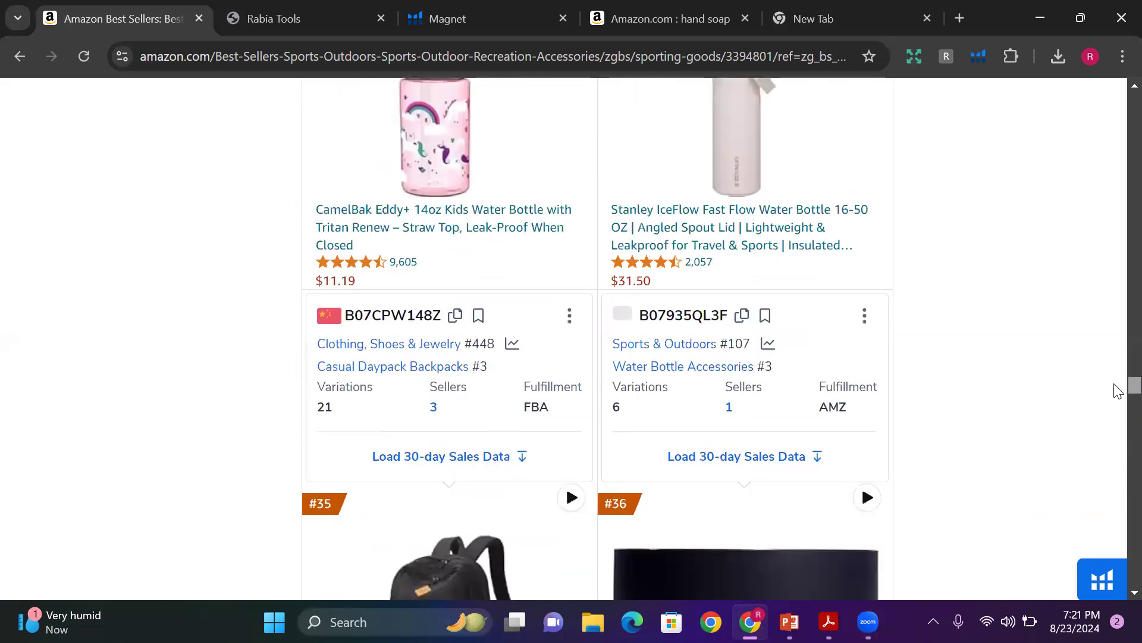
scroll(1117, 357, "up", 20)
scroll(1117, 278, "up", 20)
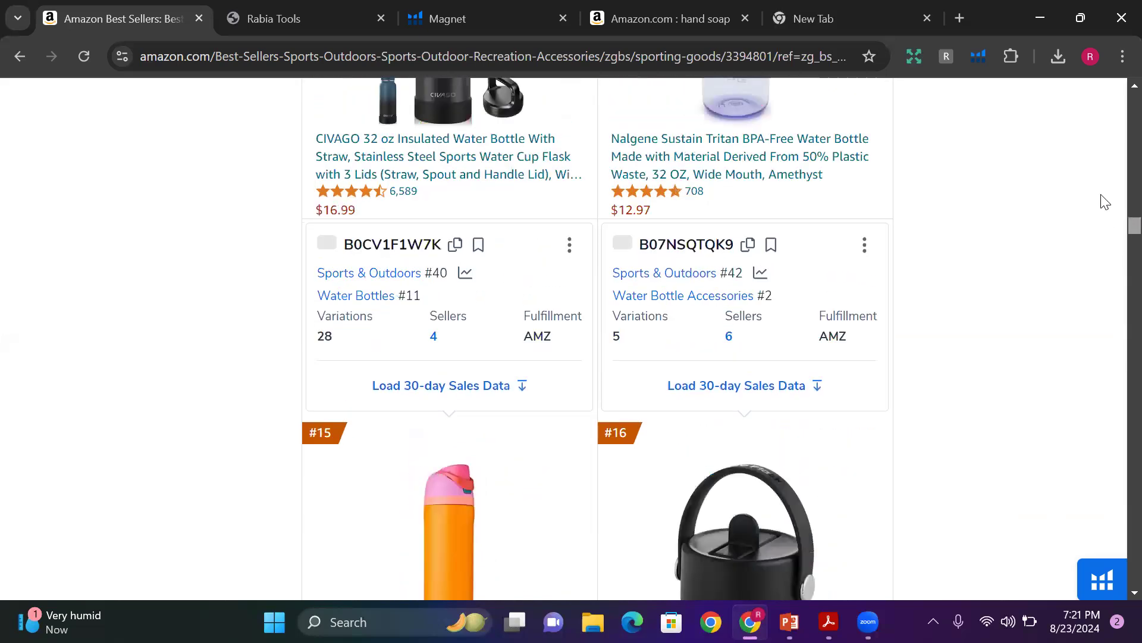
scroll(1102, 179, "up", 20)
scroll(1098, 140, "up", 10)
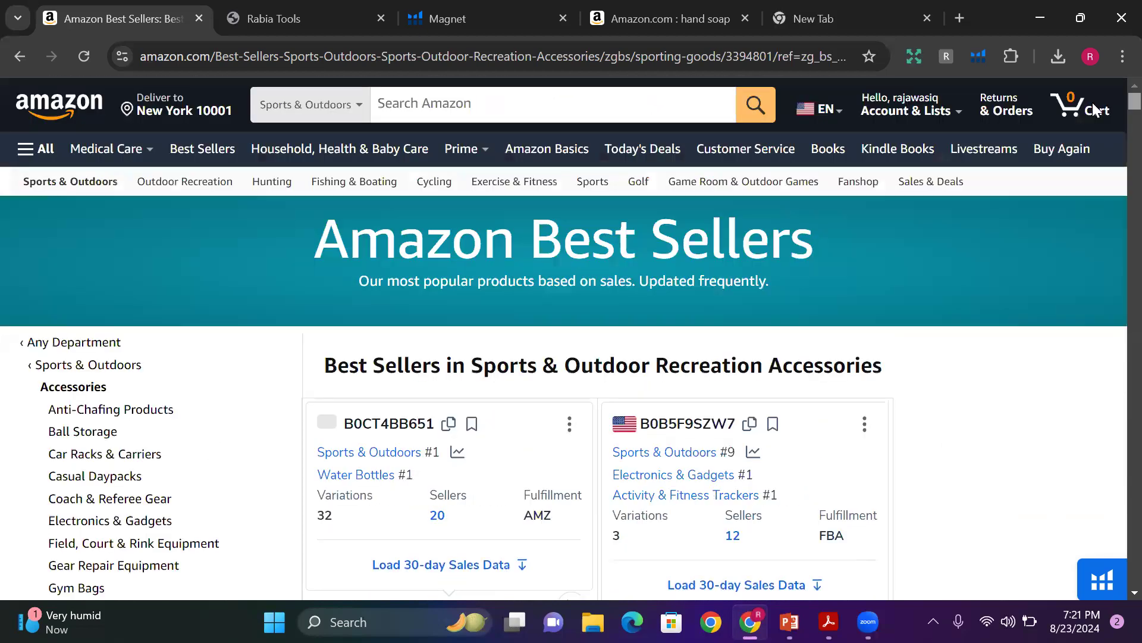
Review the product codes of the two top-ranked Accessories items and skim the ranked list beyond #20, returning to its start
scroll(1093, 109, "down", 4)
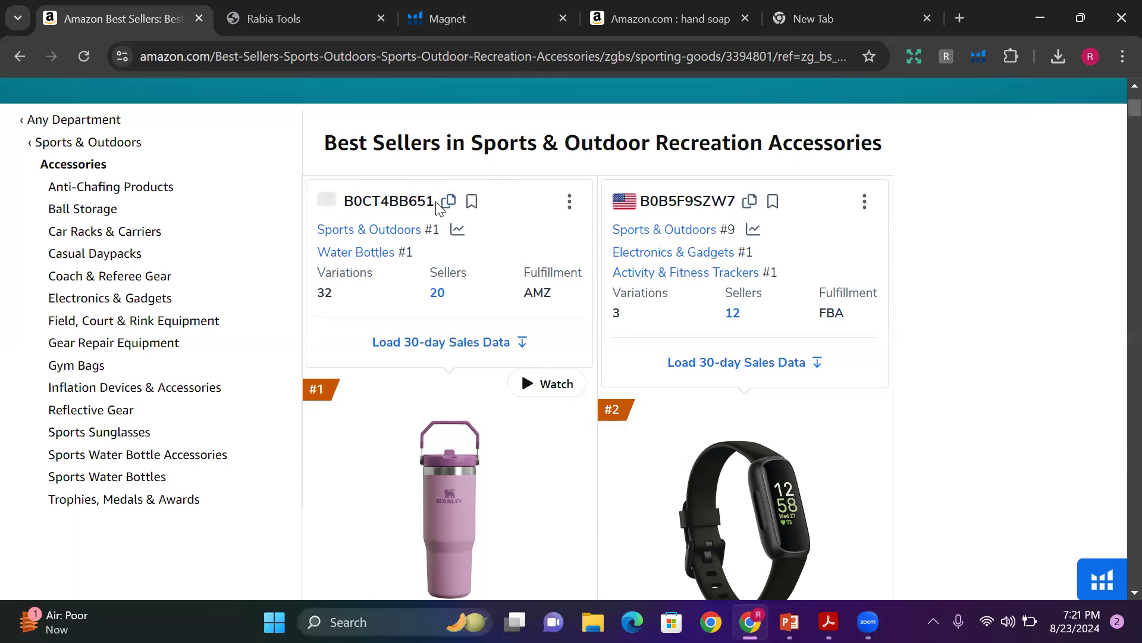
left_click_drag(427, 202, 356, 198)
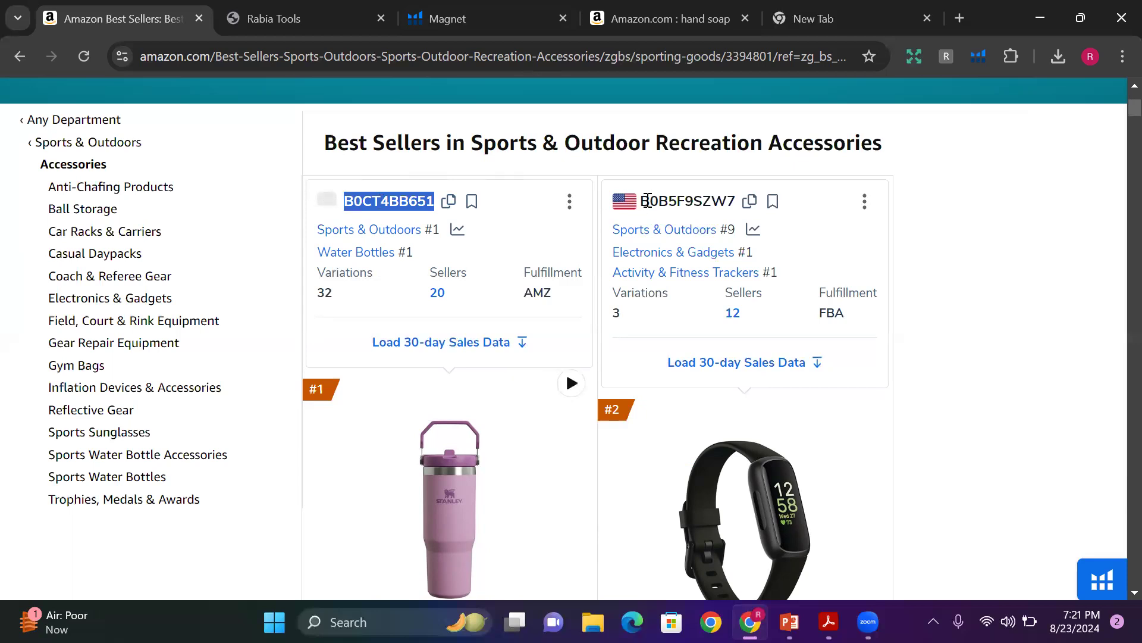
left_click(648, 201)
mouse_move(632, 204)
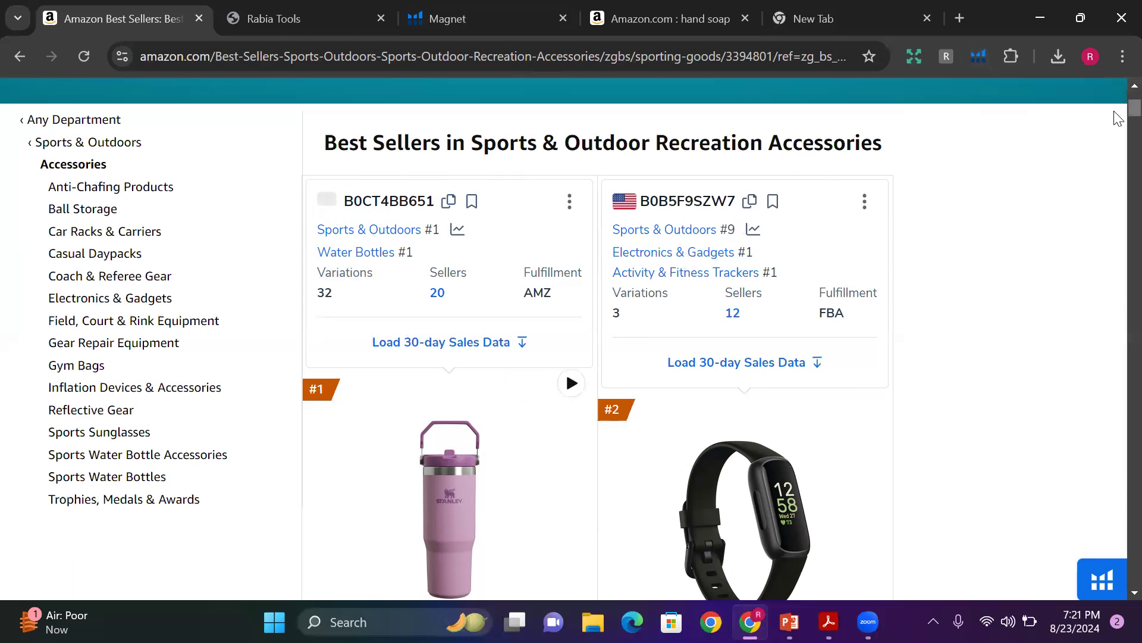
scroll(1116, 122, "down", 15)
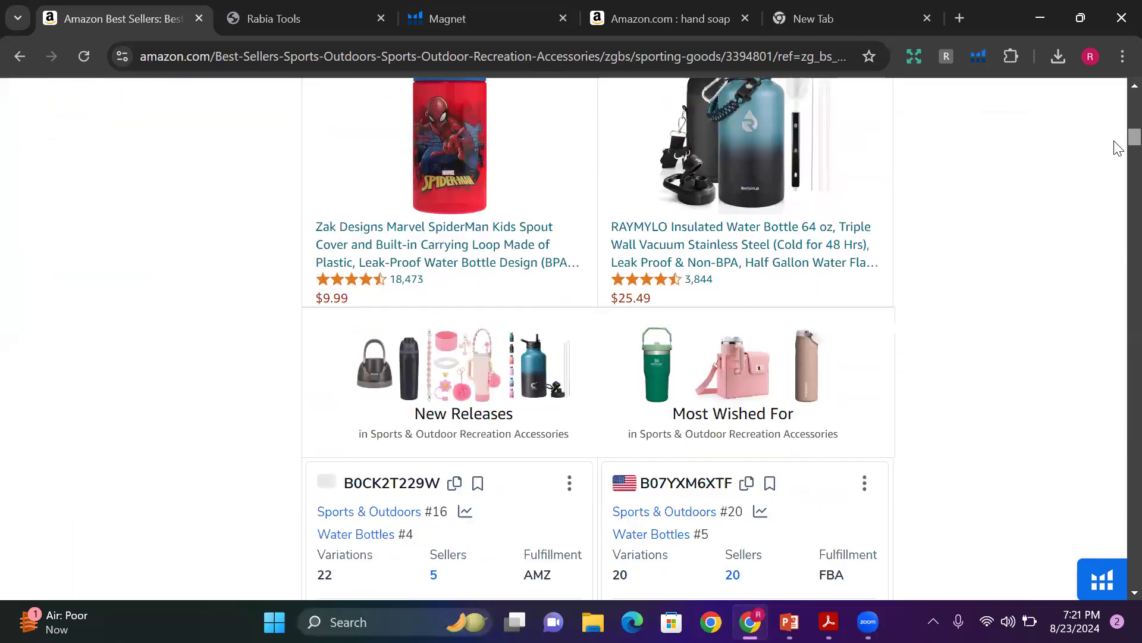
scroll(1118, 148, "down", 15)
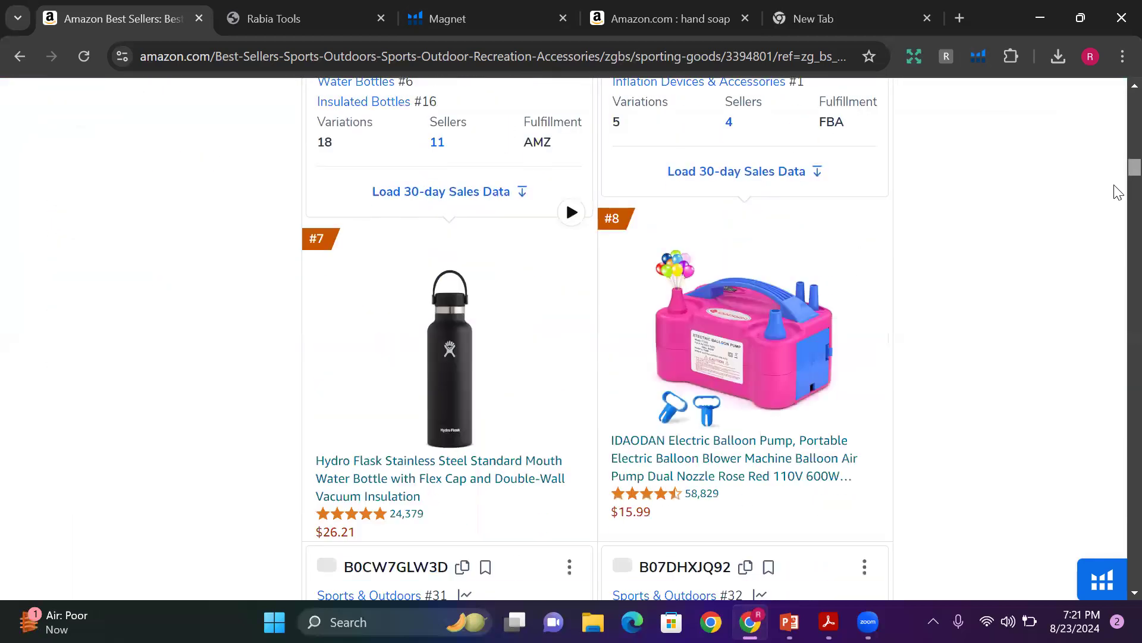
scroll(1117, 203, "down", 20)
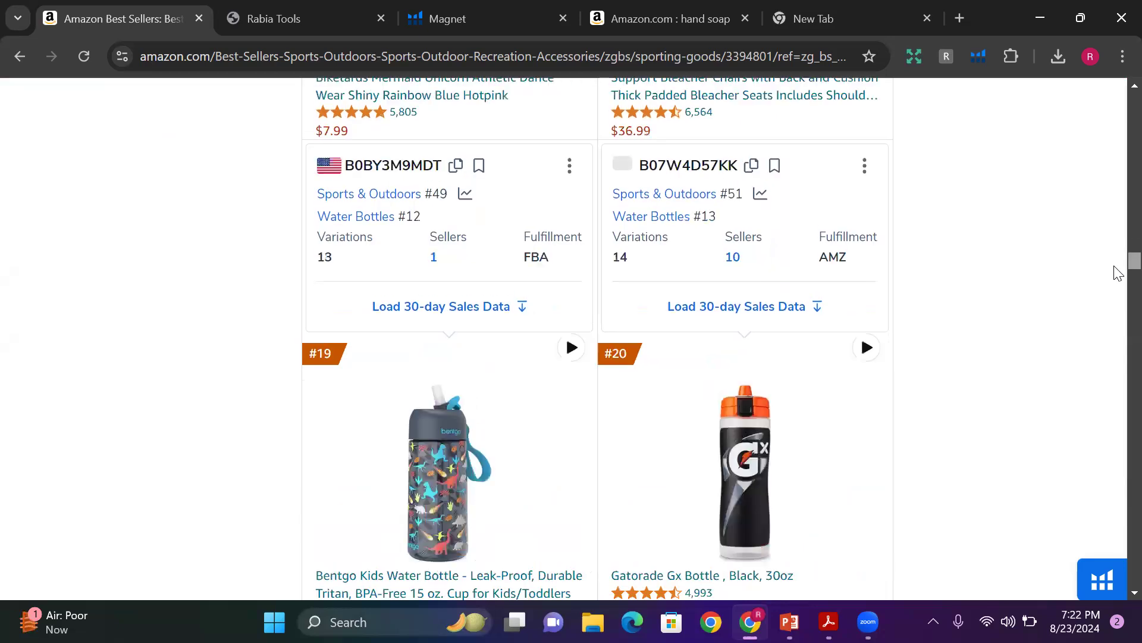
scroll(1118, 298, "down", 17)
scroll(1116, 357, "up", 20)
scroll(1116, 199, "up", 20)
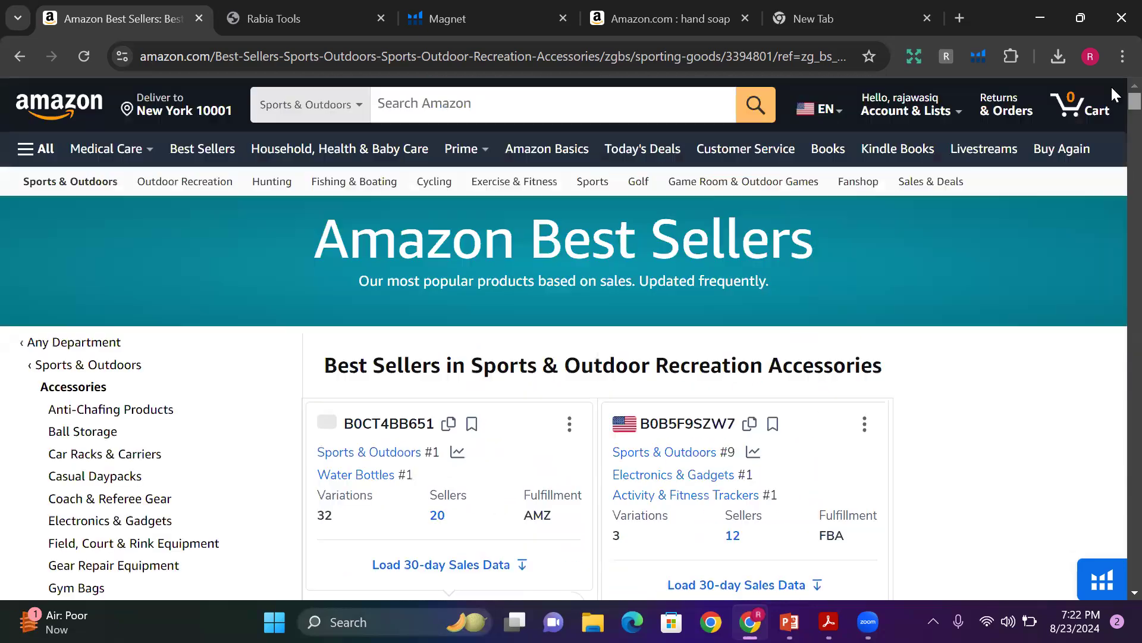
Run the Helium 10 Xray Amazon Product Research analysis on the Accessories best sellers page
left_click(976, 56)
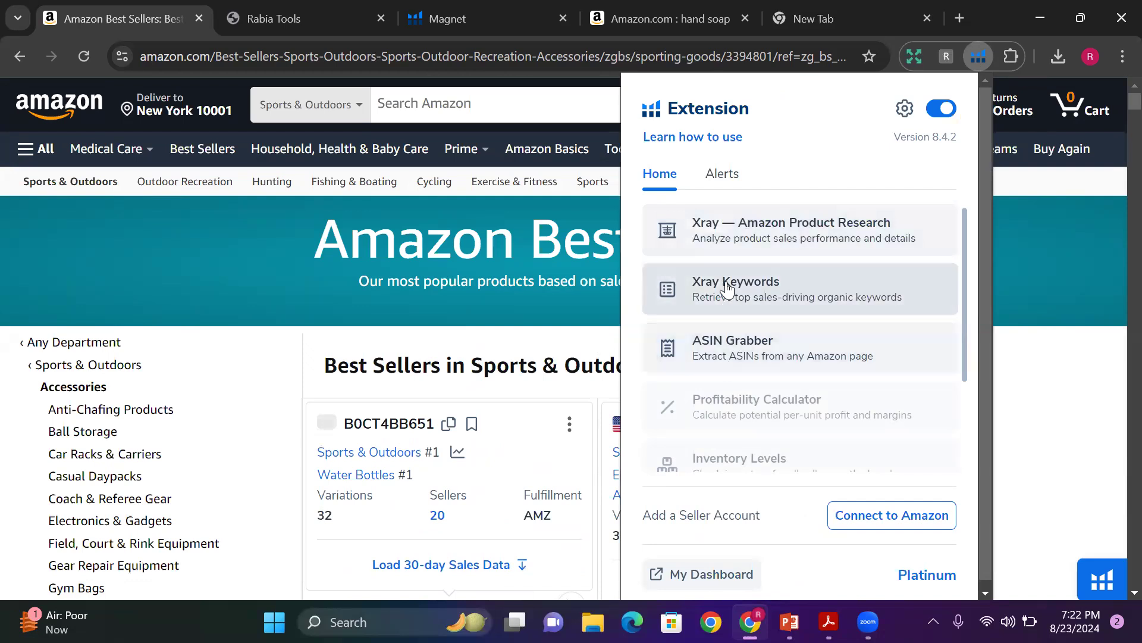
left_click(738, 224)
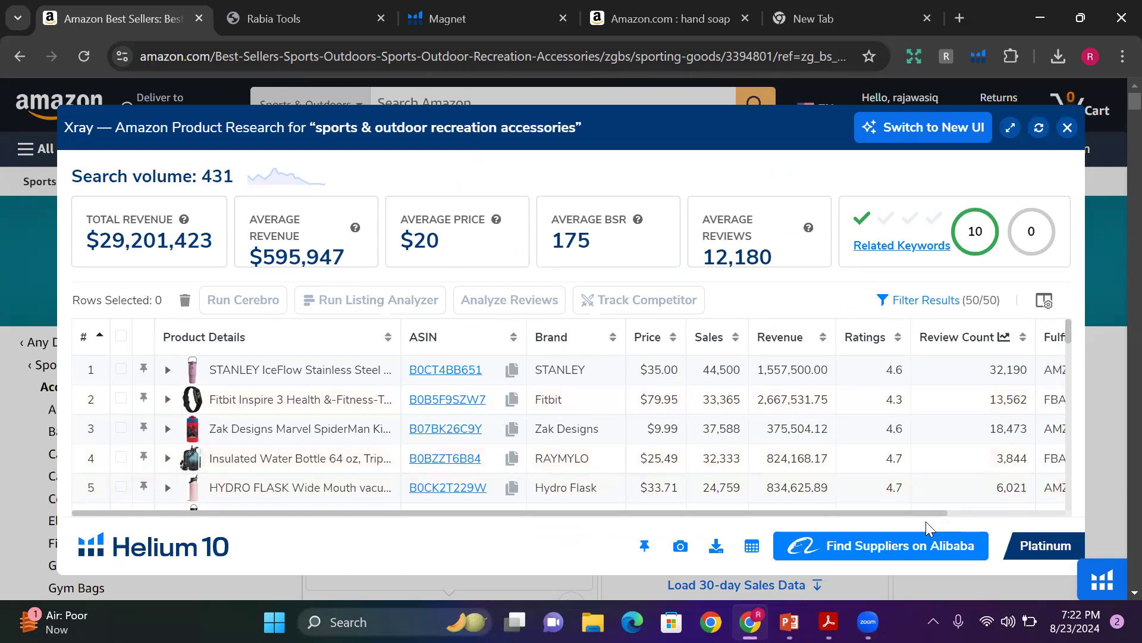
left_click_drag(936, 511, 894, 526)
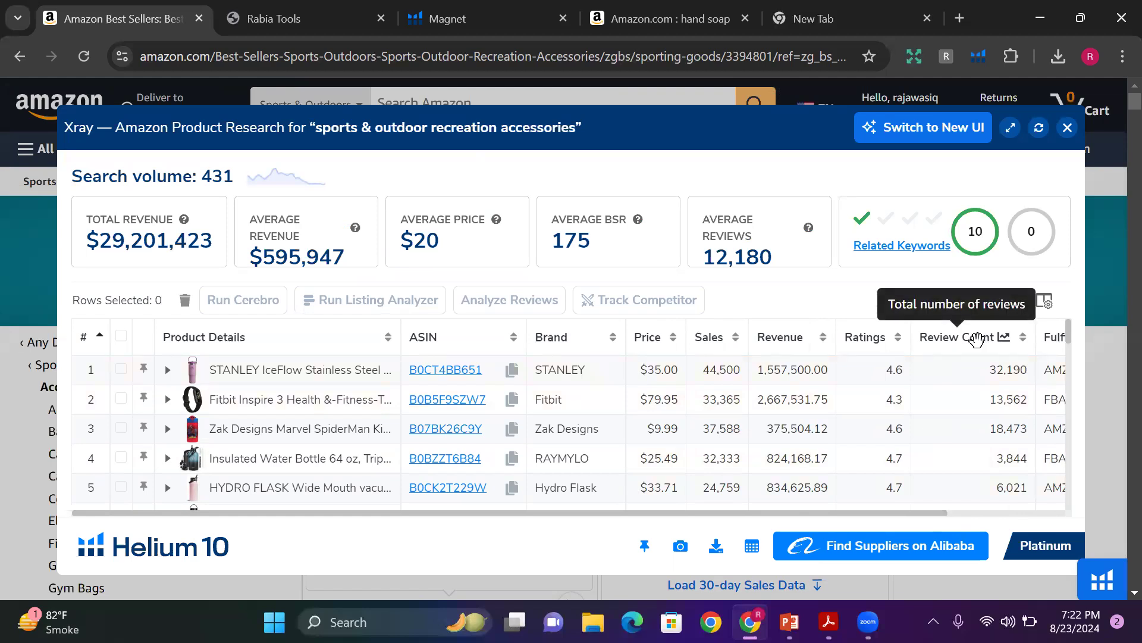
Sort the Xray results by review count in ascending order and compare the products' ratings, fulfillment and weight data
left_click(976, 338)
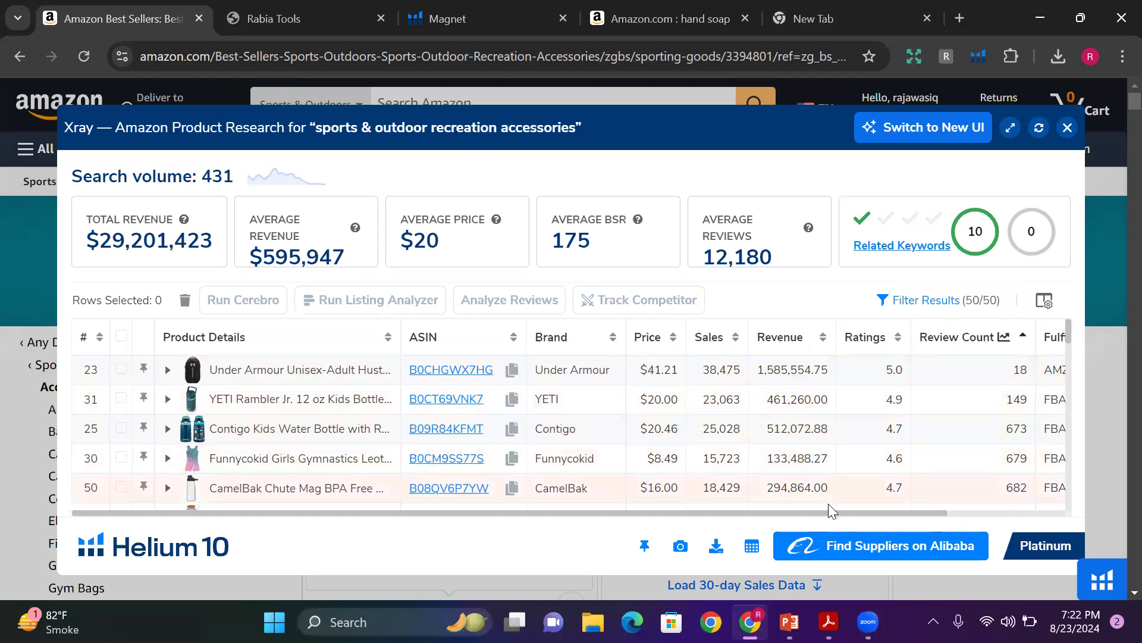
left_click_drag(840, 515, 963, 495)
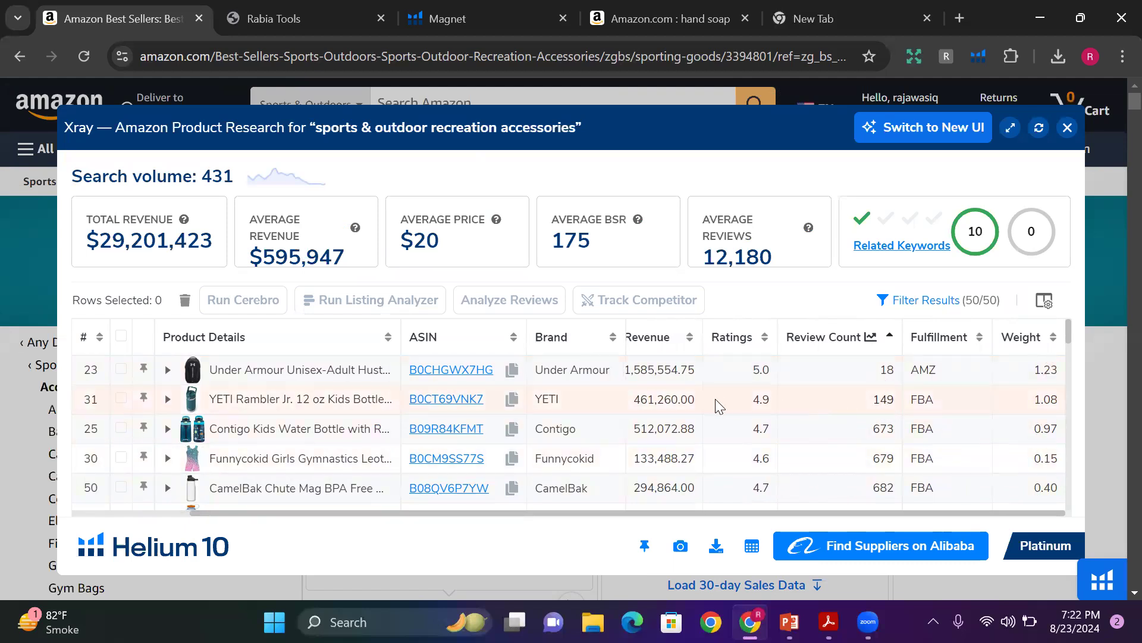
left_click_drag(810, 513, 618, 529)
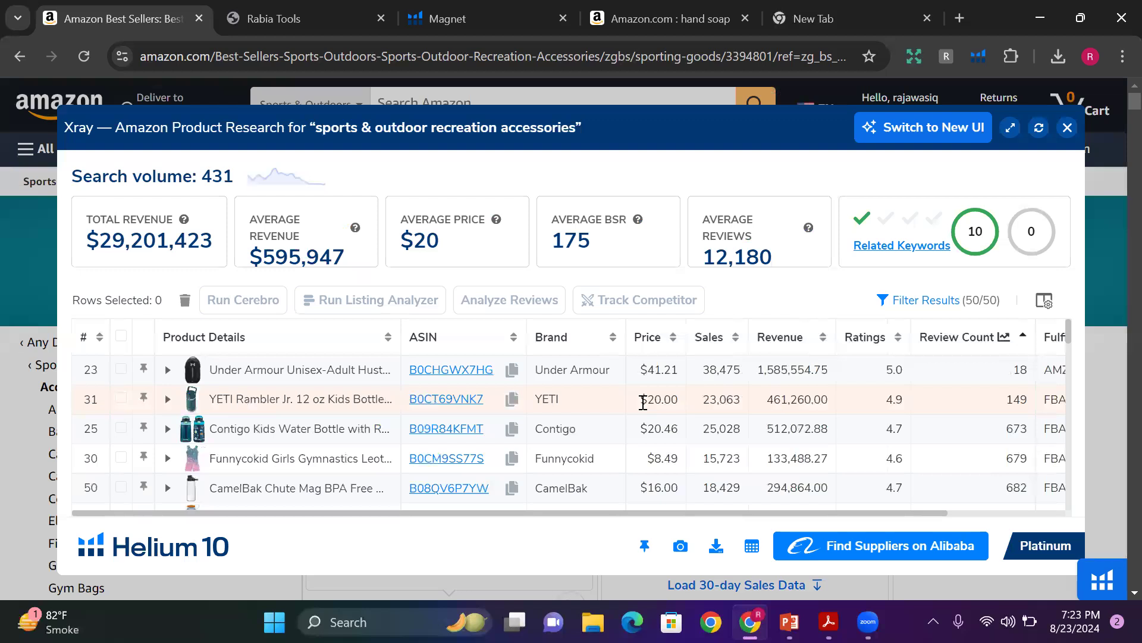
Mark the YETI Rambler Jr. and Contigo Kids water bottles in the Xray results for keyword research
left_click(119, 400)
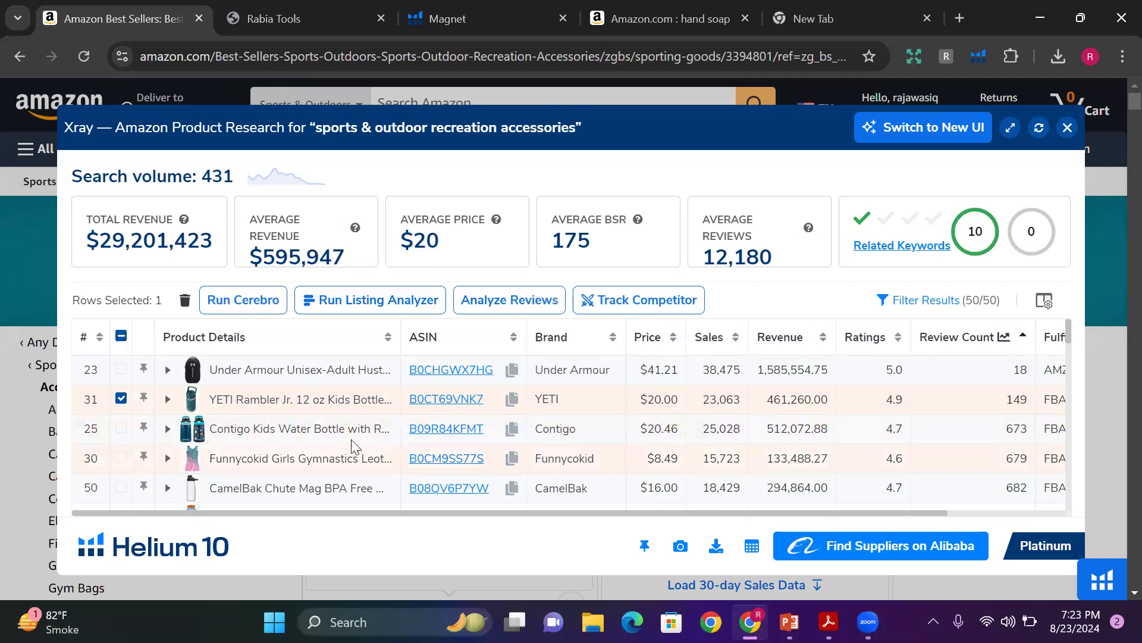
left_click(122, 429)
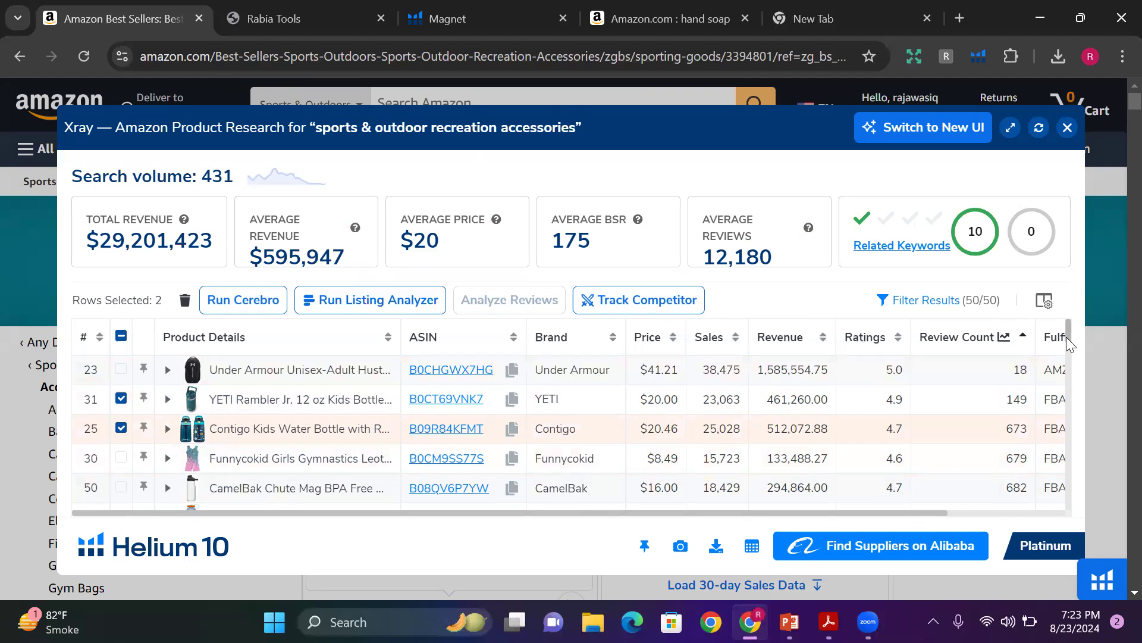
mouse_move(1065, 338)
left_mouse_down()
mouse_move(1062, 356)
mouse_move(1067, 331)
left_mouse_up()
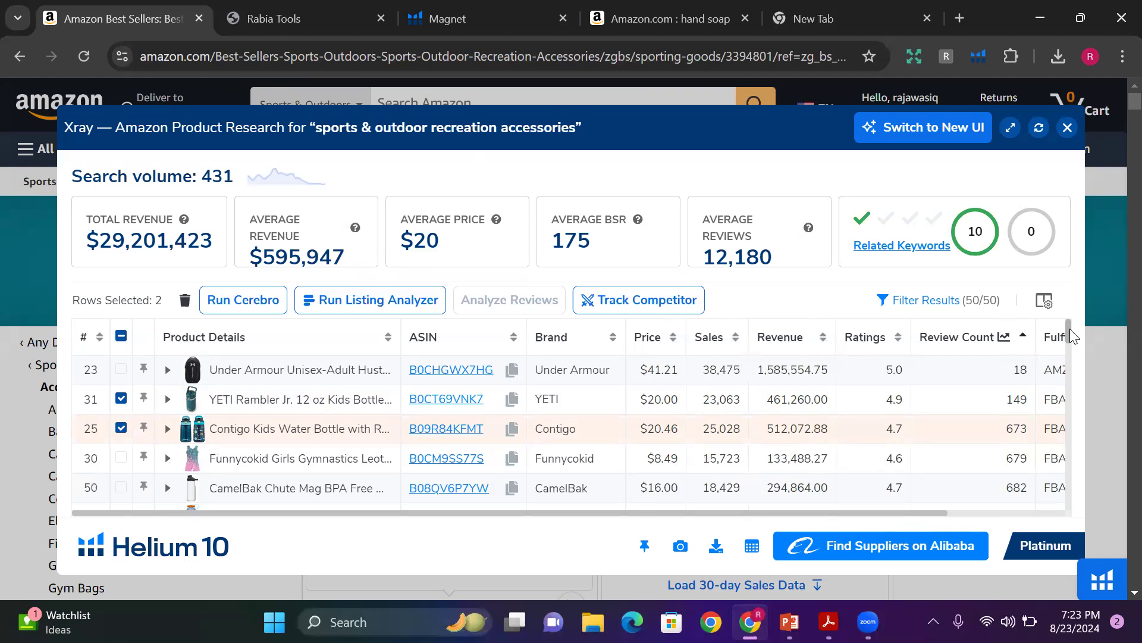
scroll(1071, 333, "down", 1)
scroll(1071, 327, "up", 1)
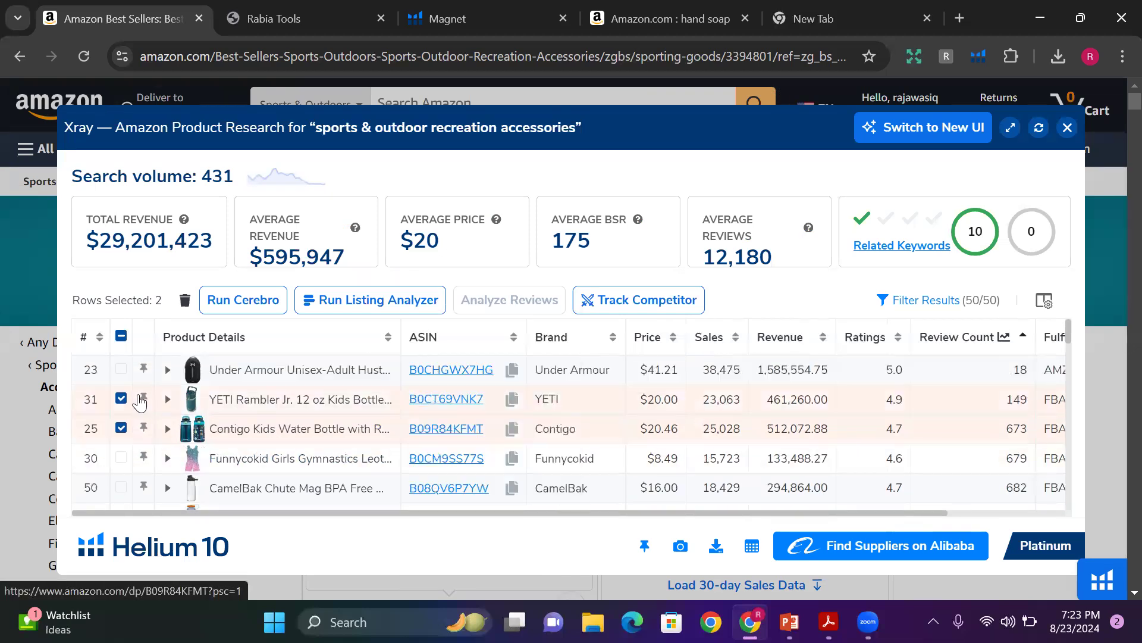
Add the Under Armour, Funnycokid and CamelBak products to the selection and run Cerebro on all five
left_click(122, 373)
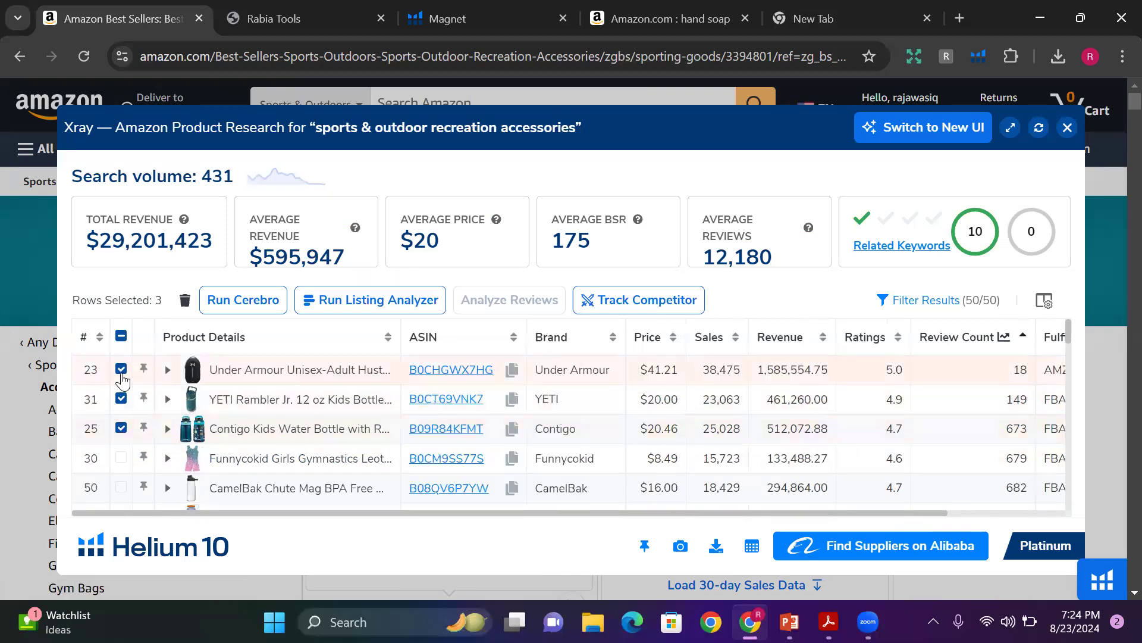
left_click(122, 462)
left_click(122, 488)
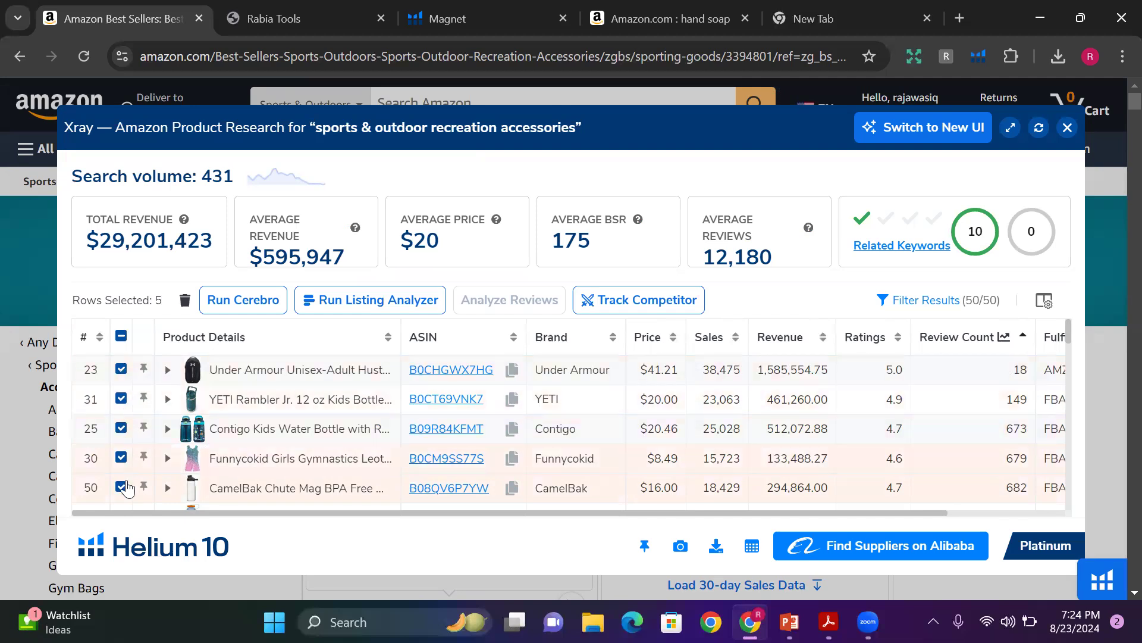
left_click(226, 304)
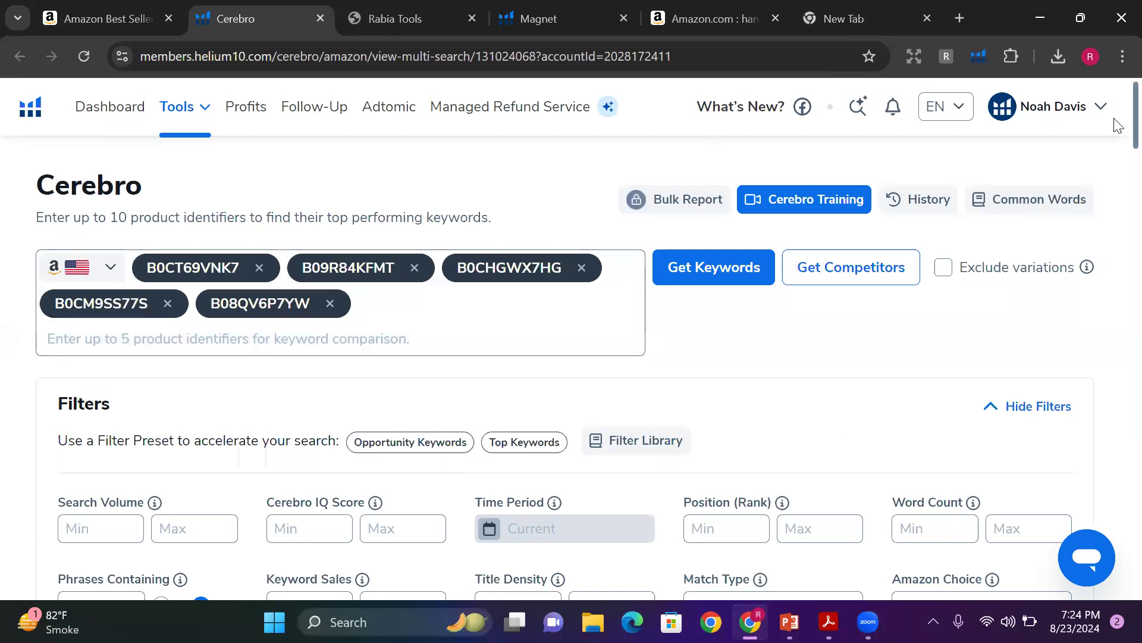
Review the Cerebro keyword filters and set the minimum Search Volume to 5000
scroll(1118, 131, "down", 4)
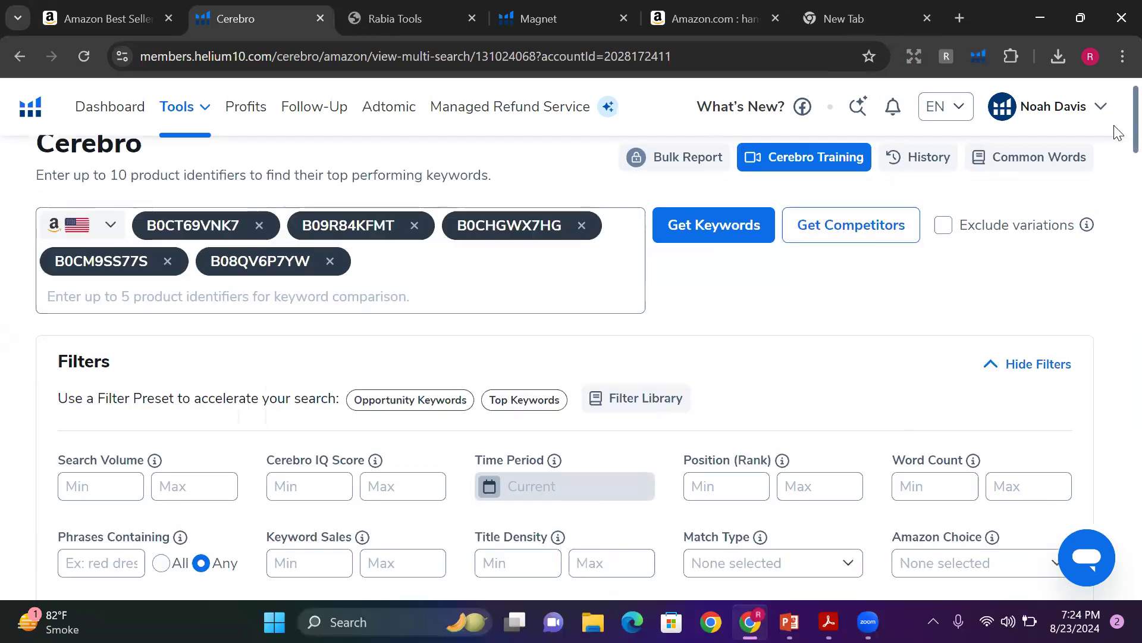
scroll(1117, 146, "up", 2)
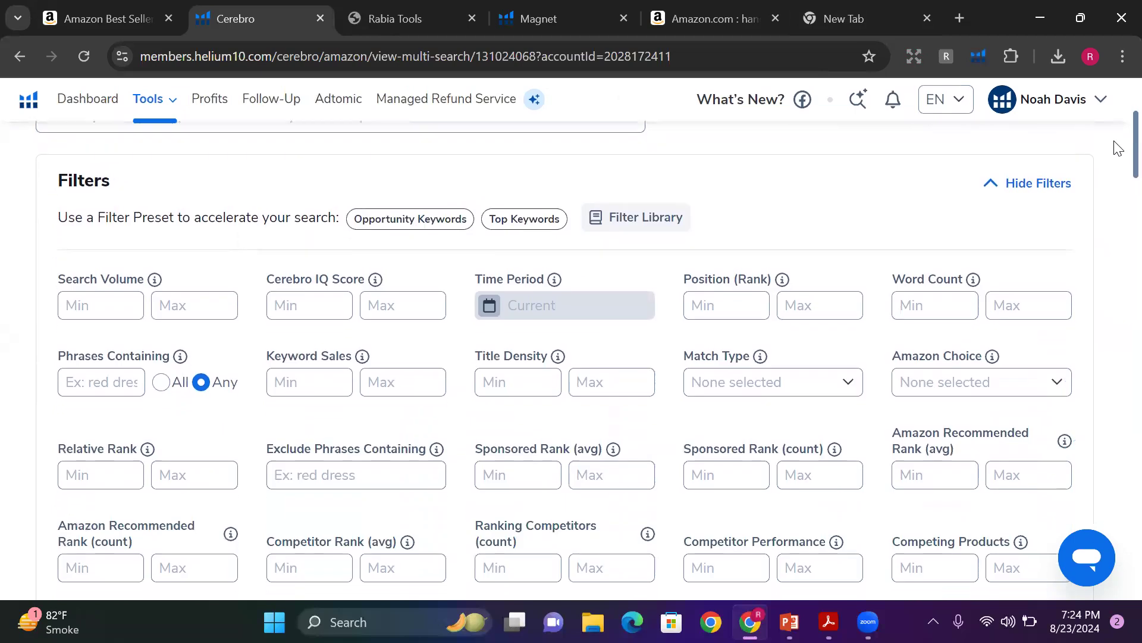
scroll(1118, 143, "down", 1)
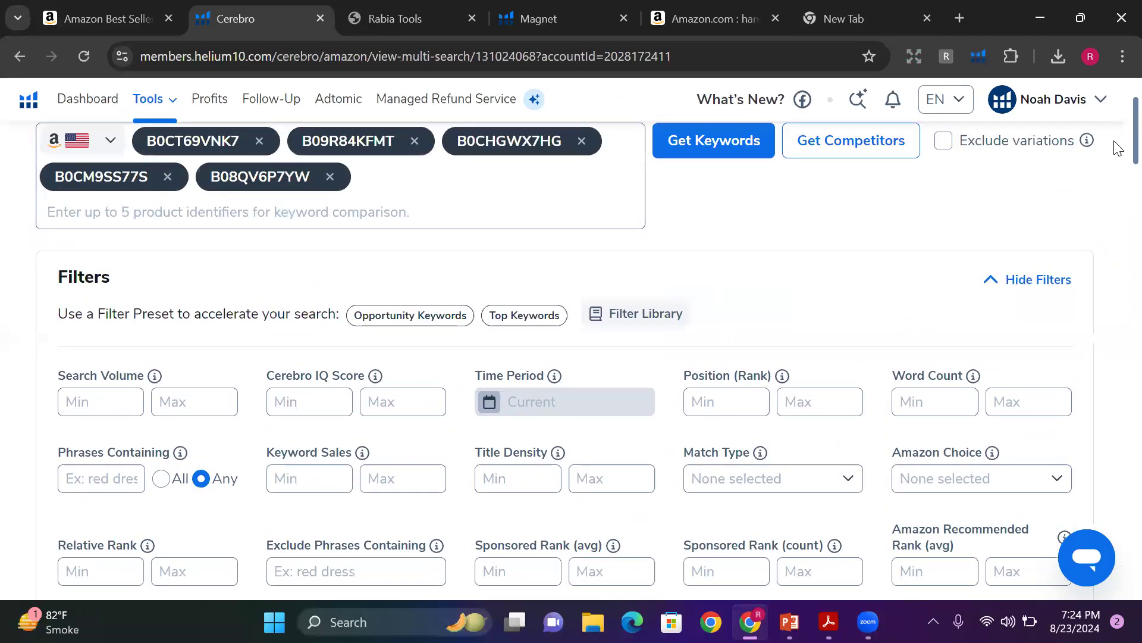
scroll(1117, 148, "down", 2)
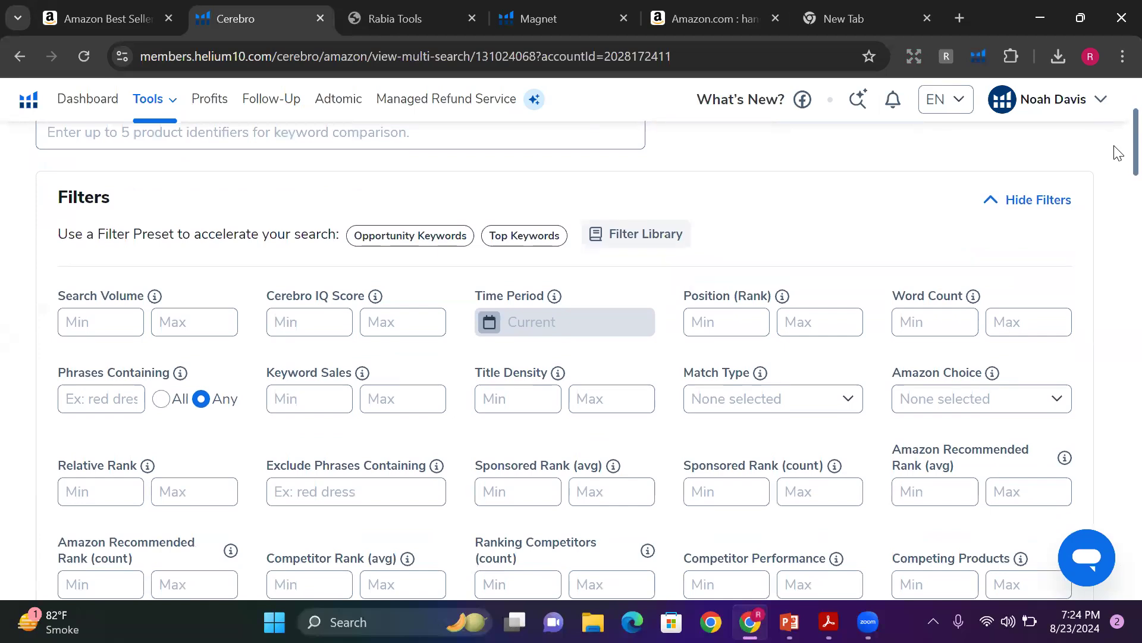
scroll(1118, 153, "down", 2)
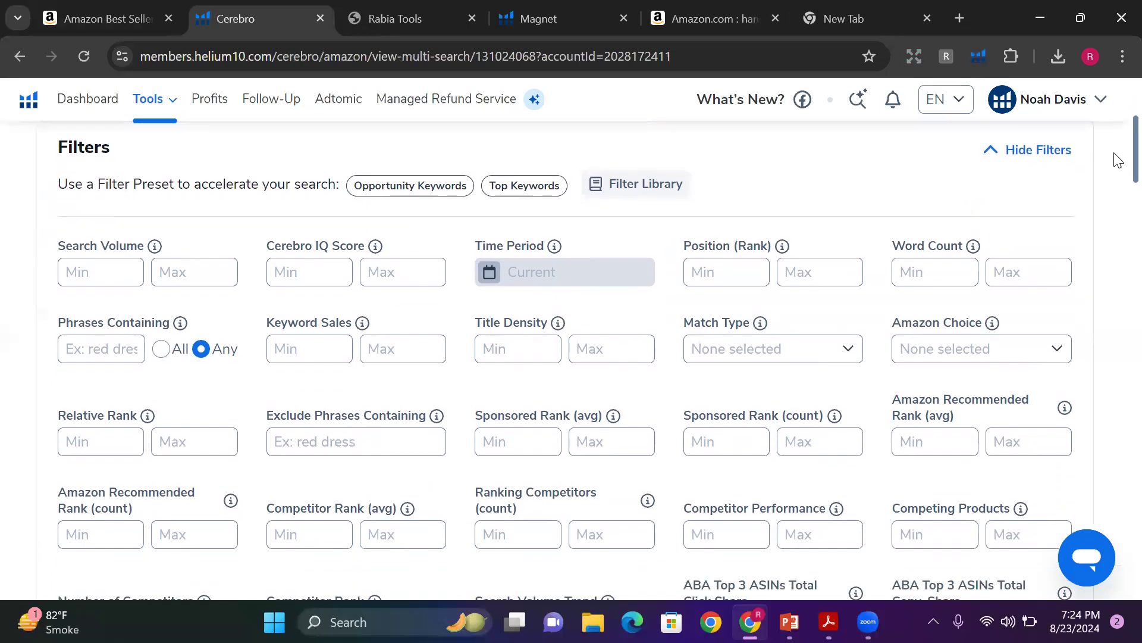
scroll(1118, 151, "up", 3)
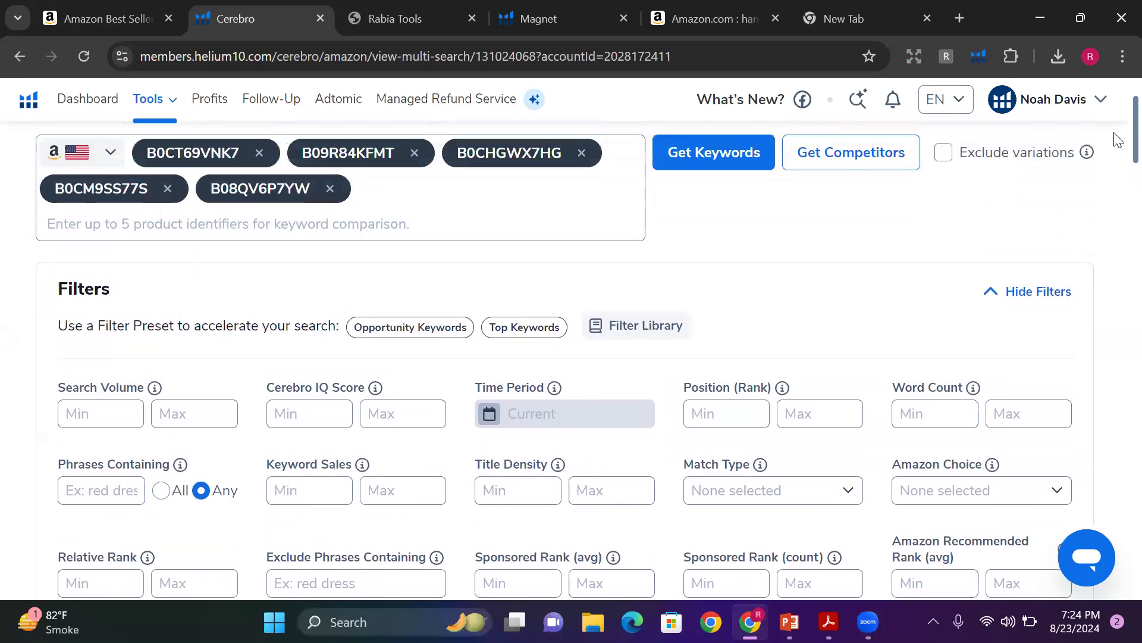
scroll(1112, 142, "down", 1)
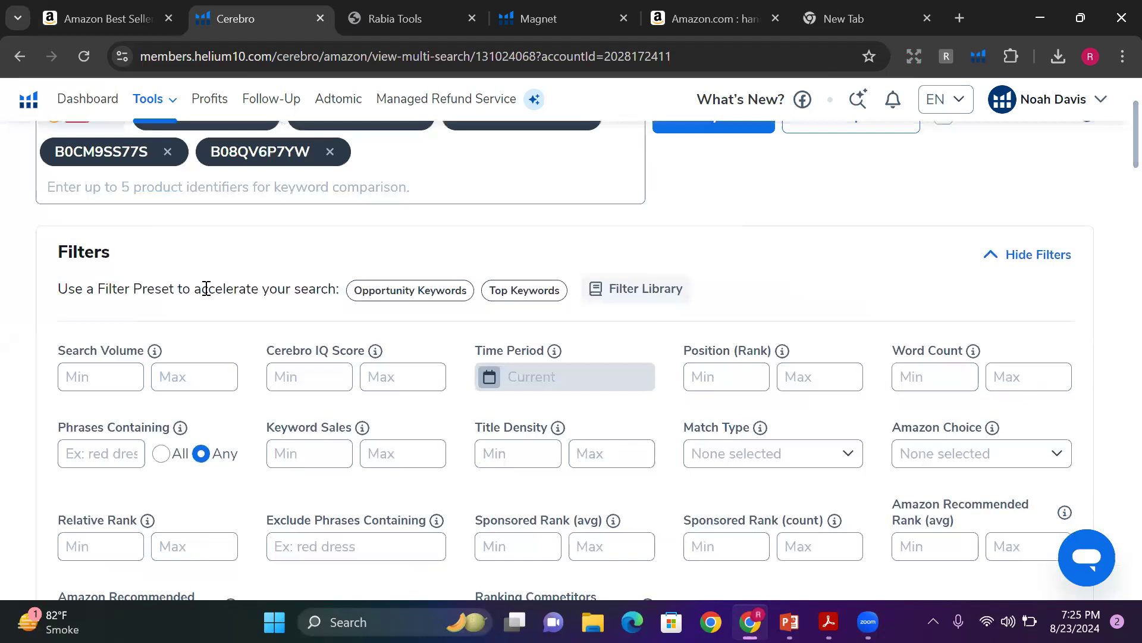
left_click(92, 377)
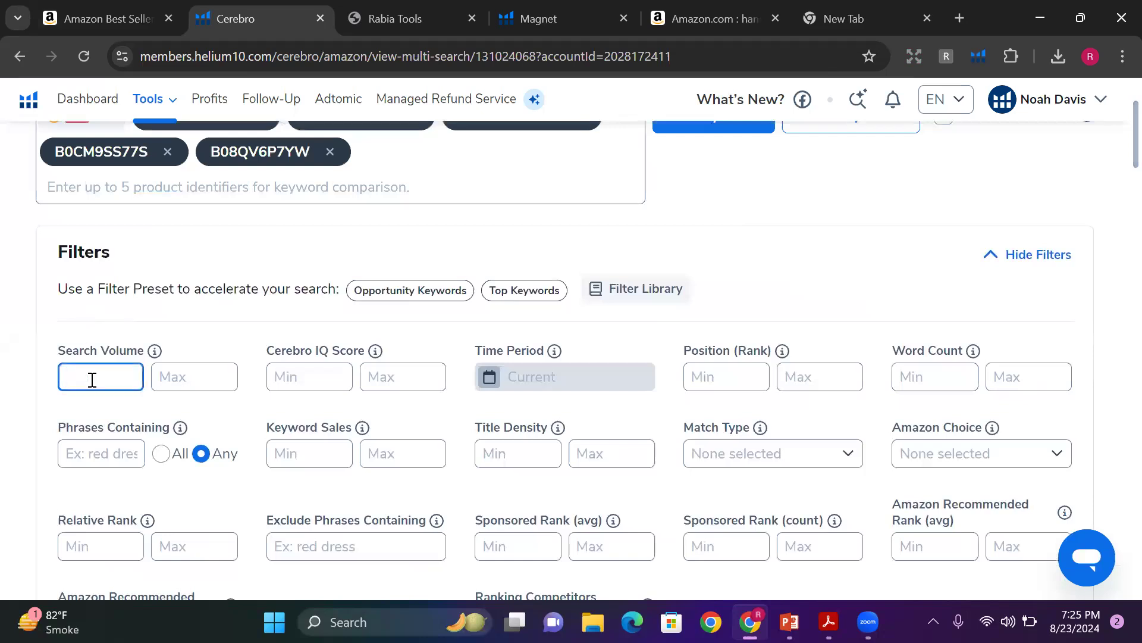
type("5000")
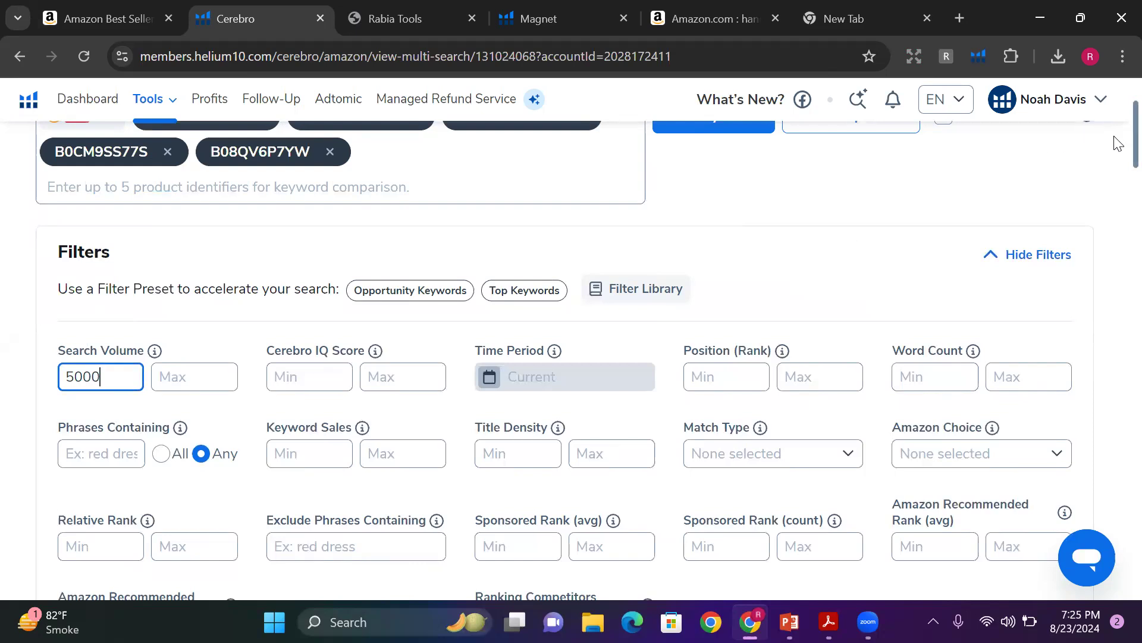
Check the remaining filters and the Filtered Keywords count above the Cerebro results table
scroll(1118, 143, "down", 9)
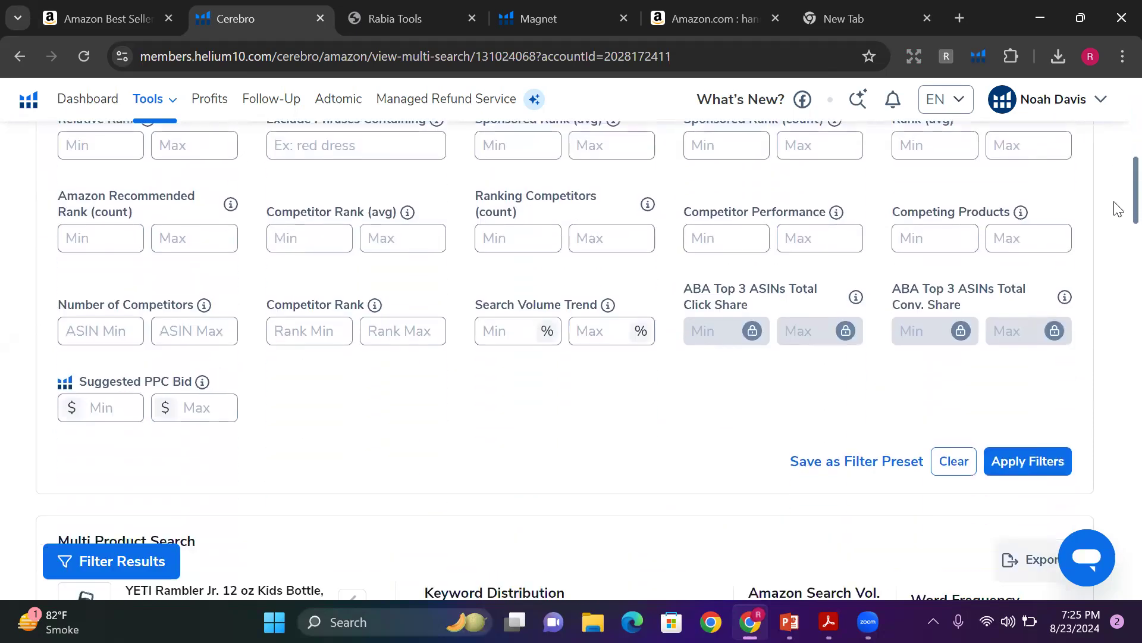
scroll(1118, 250, "down", 5)
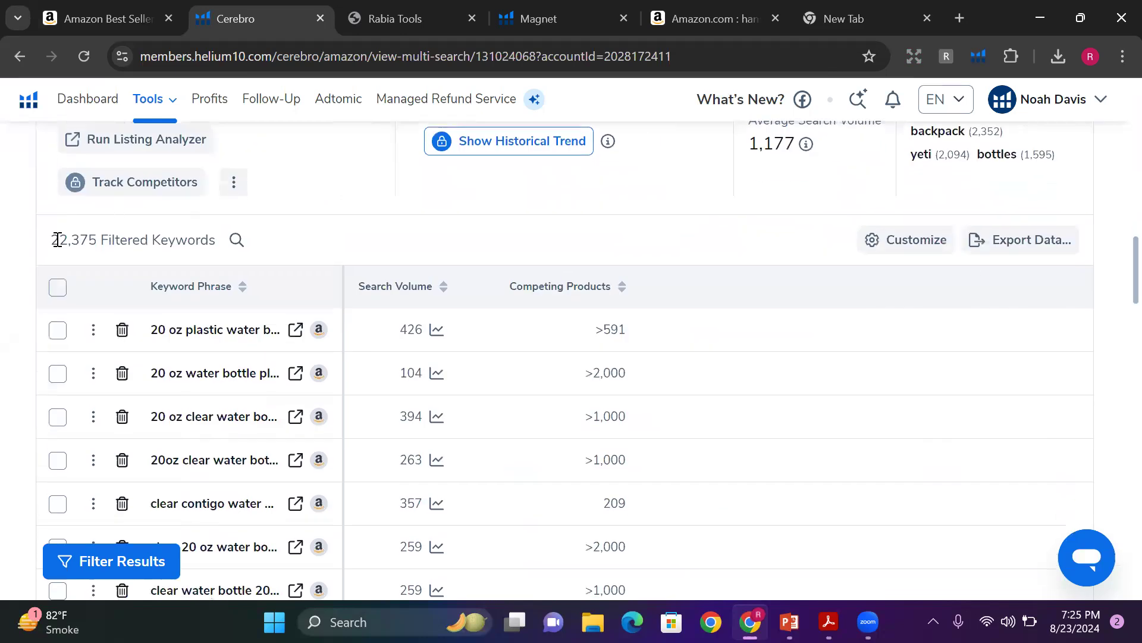
left_click_drag(54, 240, 95, 242)
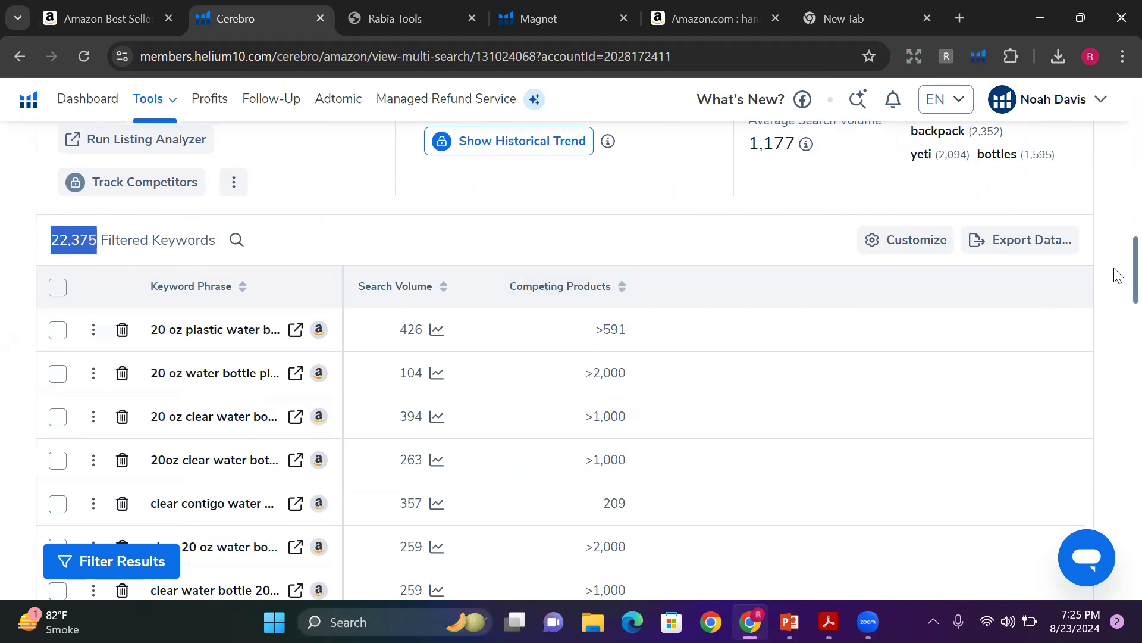
scroll(1118, 238, "up", 4)
scroll(1118, 225, "up", 10)
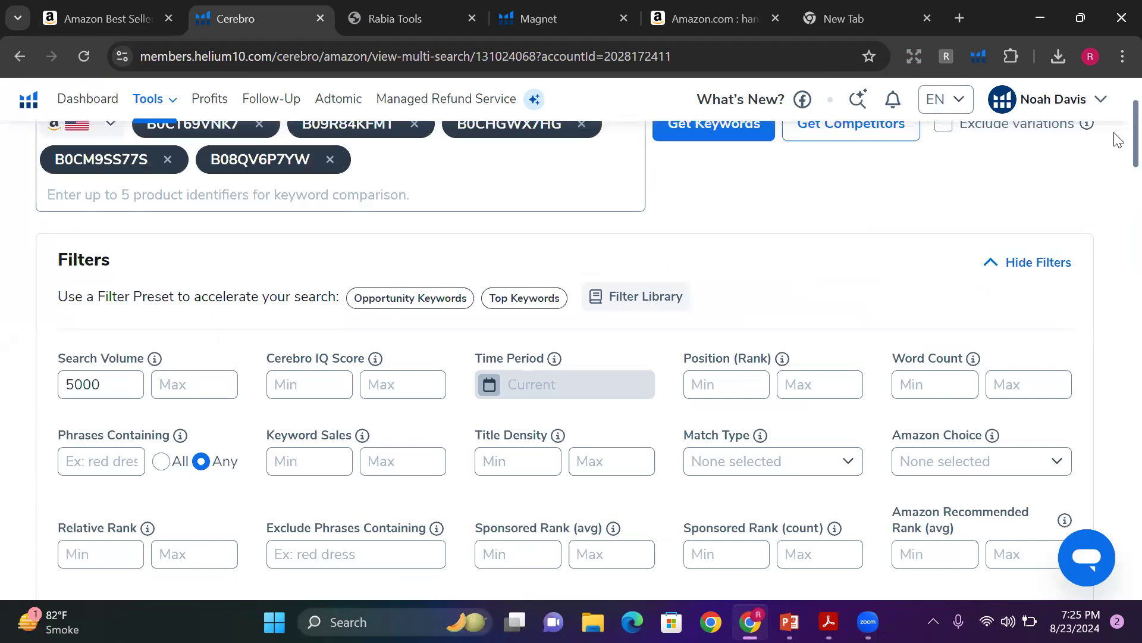
Limit the Word Count filter to between 2 and 4 words and set the Match Type to Organic
scroll(1118, 146, "down", 1)
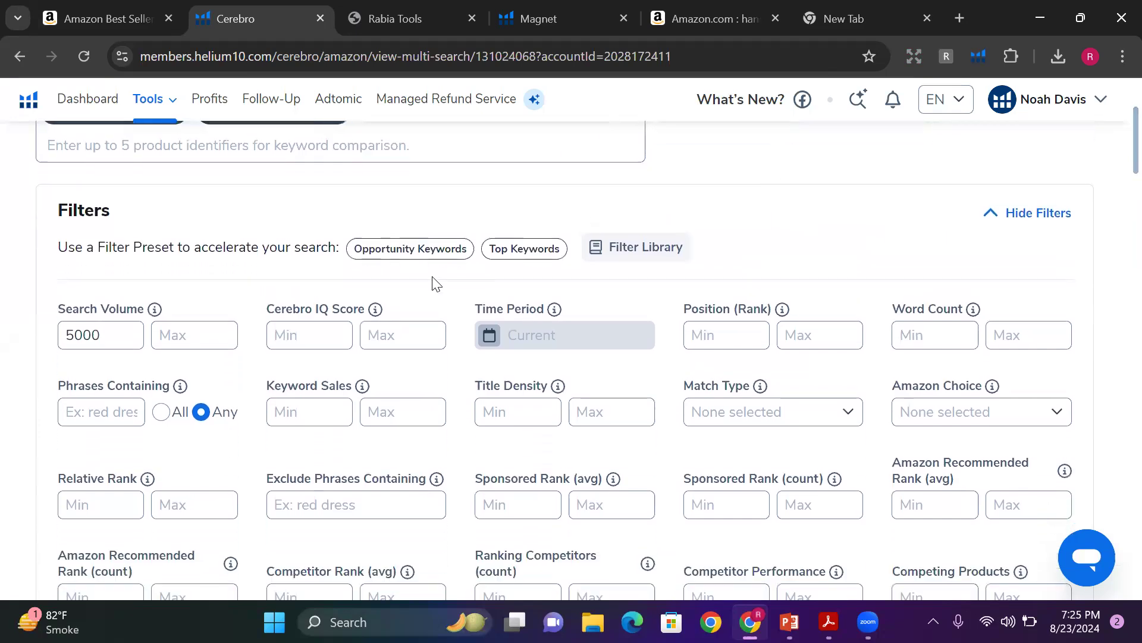
left_click(917, 340)
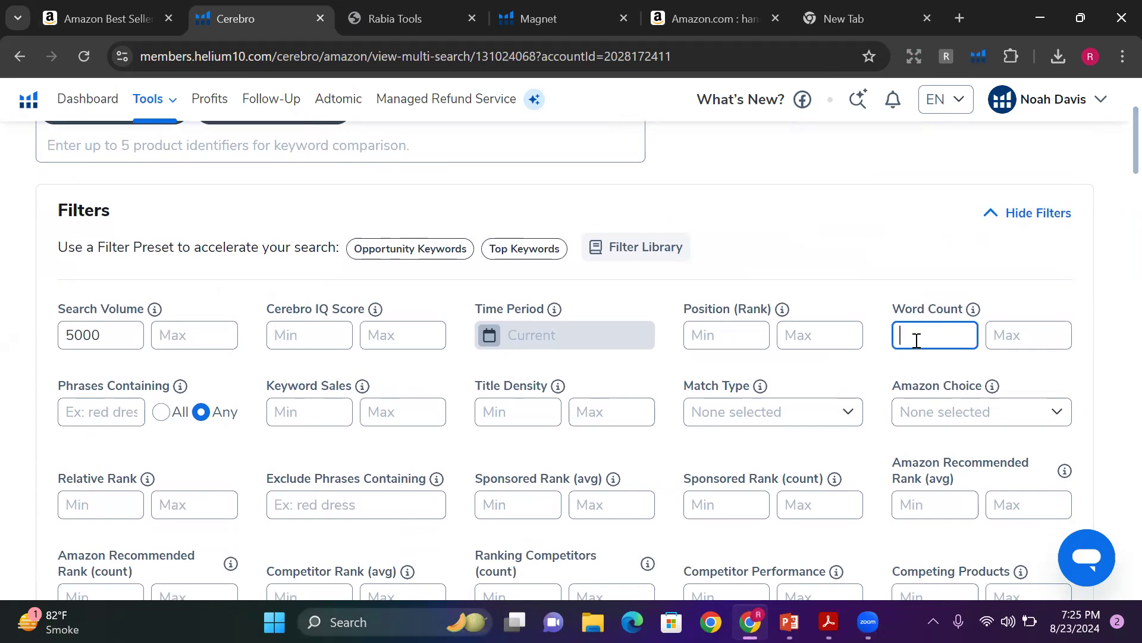
left_click(1020, 335)
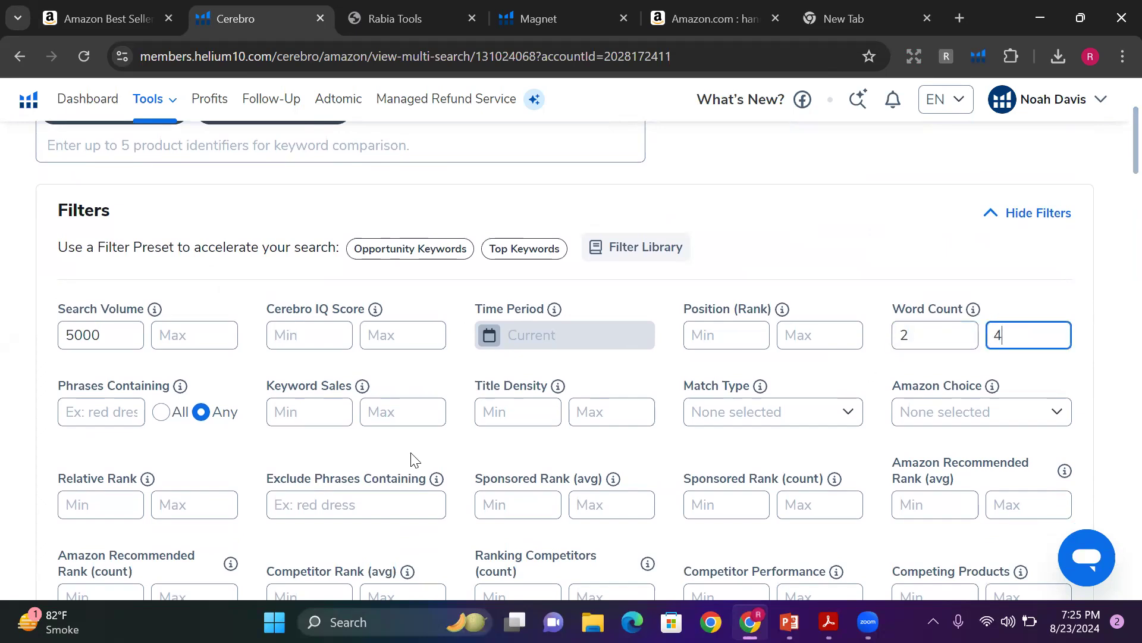
left_click(847, 415)
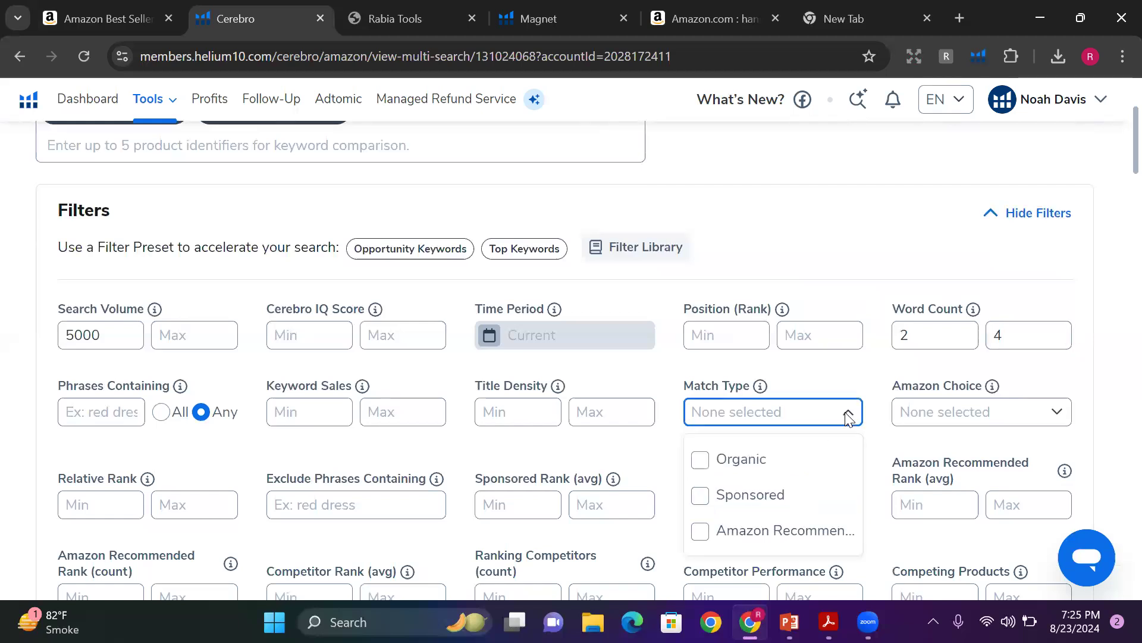
left_click(755, 461)
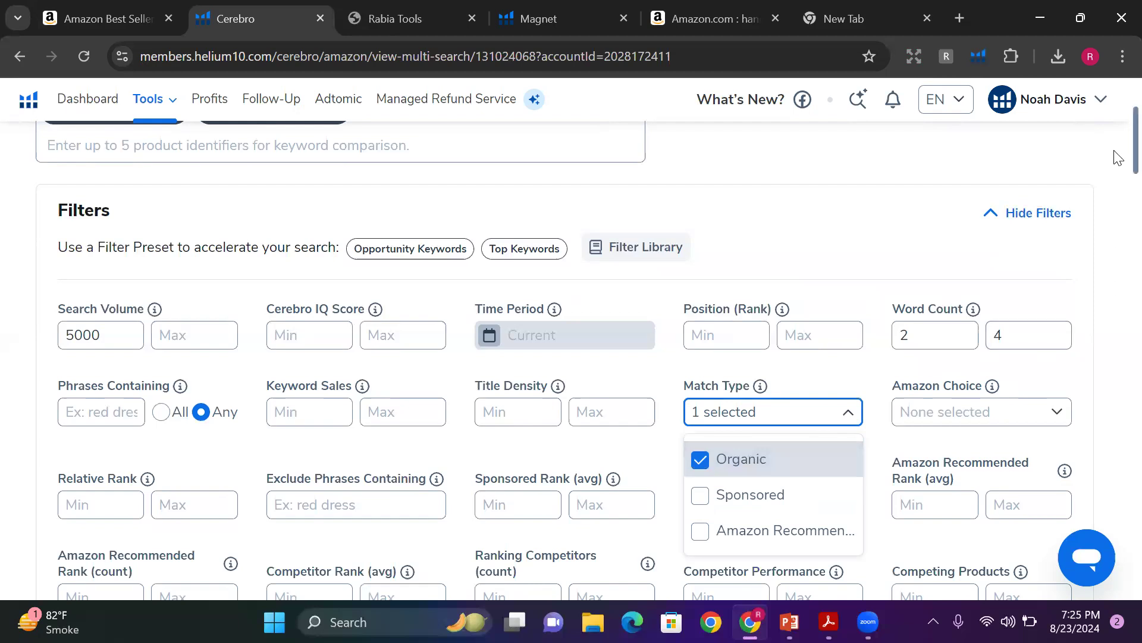
scroll(1116, 161, "down", 3)
left_click(1115, 232)
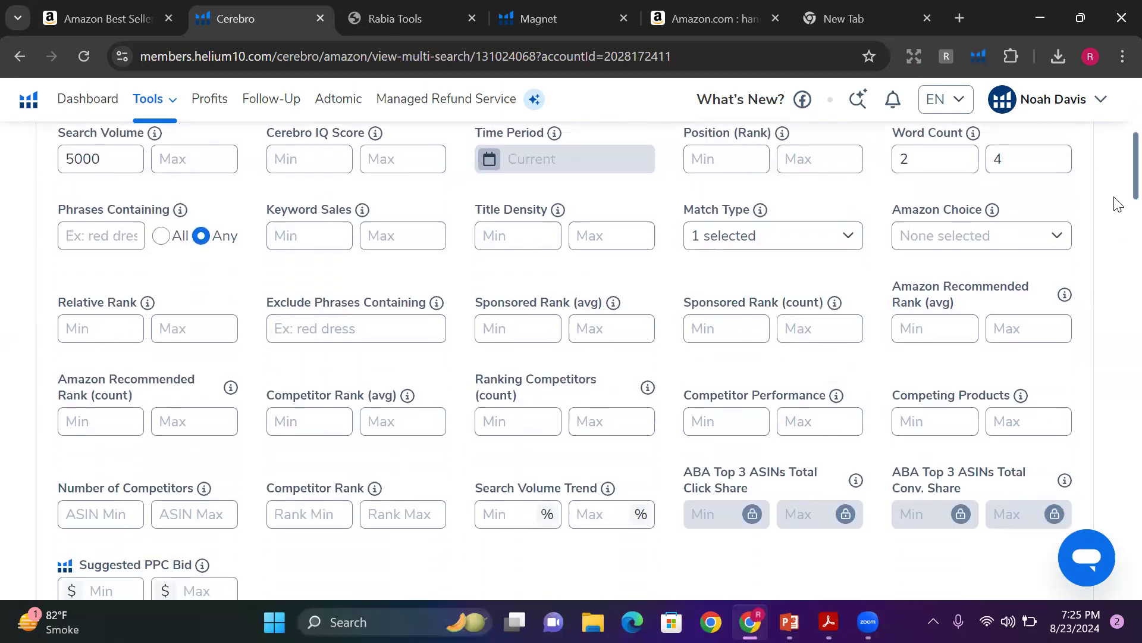
Set the maximum Competing Products to 2000 and apply the keyword filters
left_click(1033, 420)
type("2000")
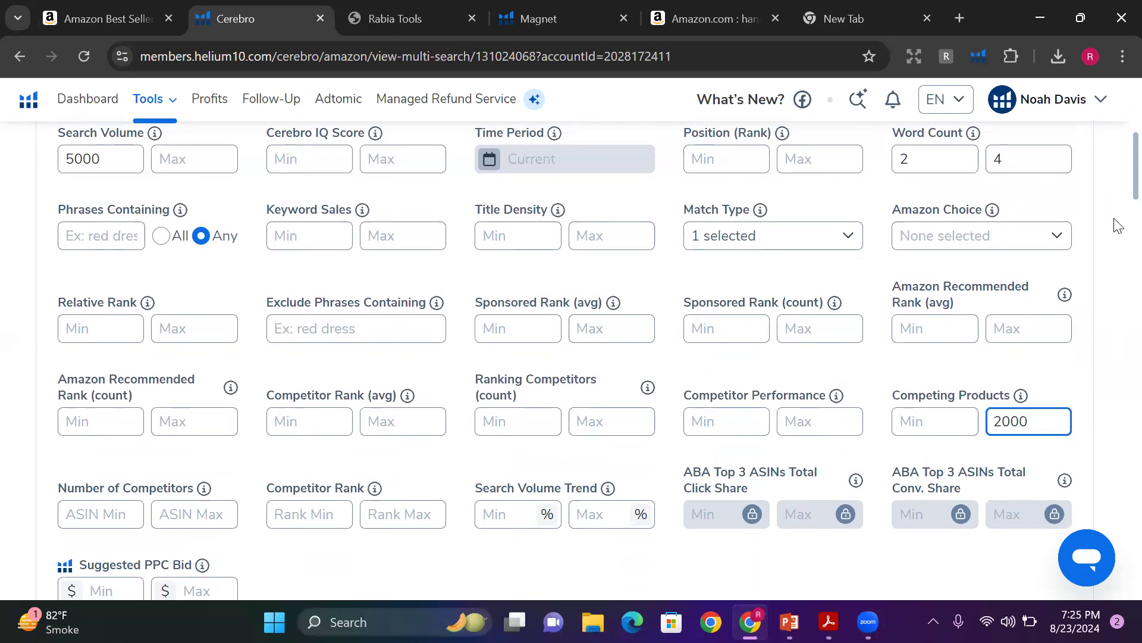
scroll(1115, 193, "down", 2)
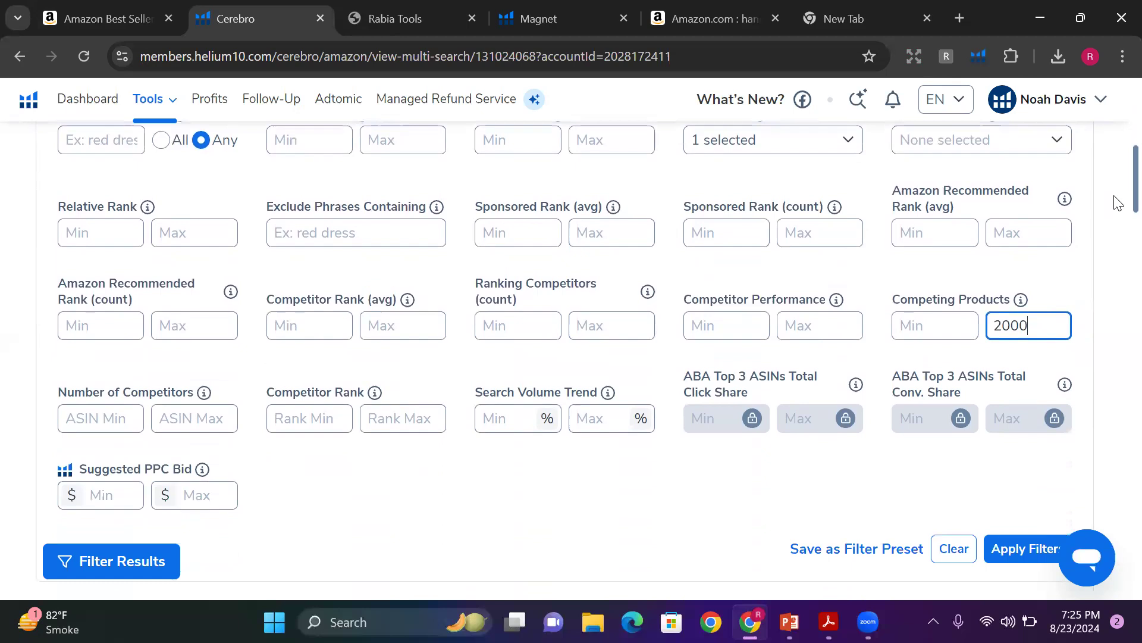
scroll(1118, 202, "down", 3)
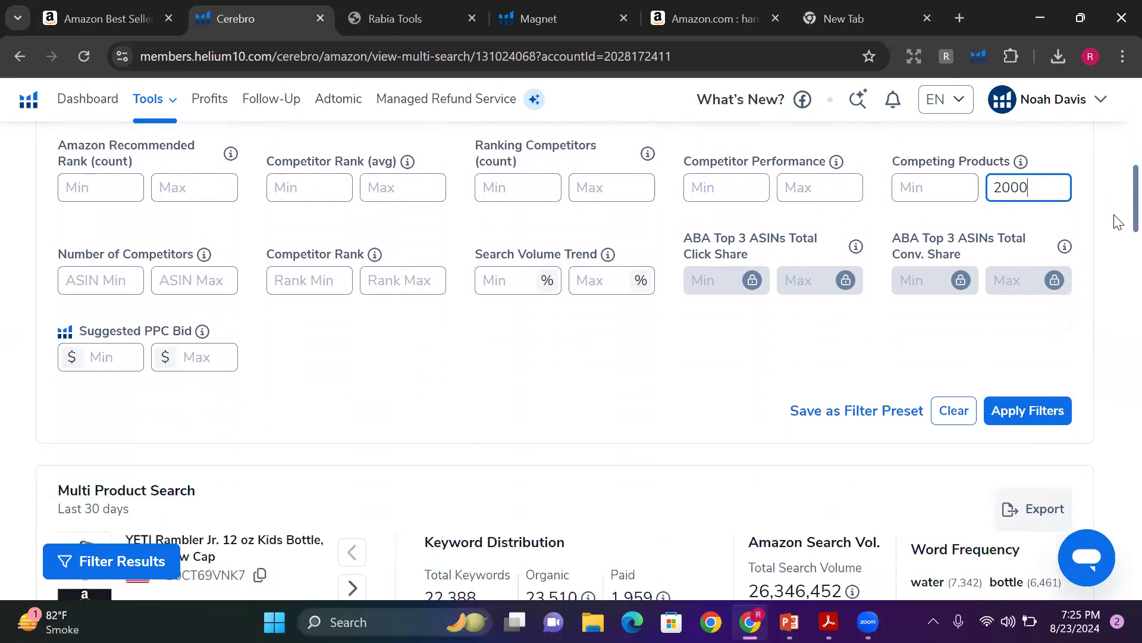
left_click(1049, 423)
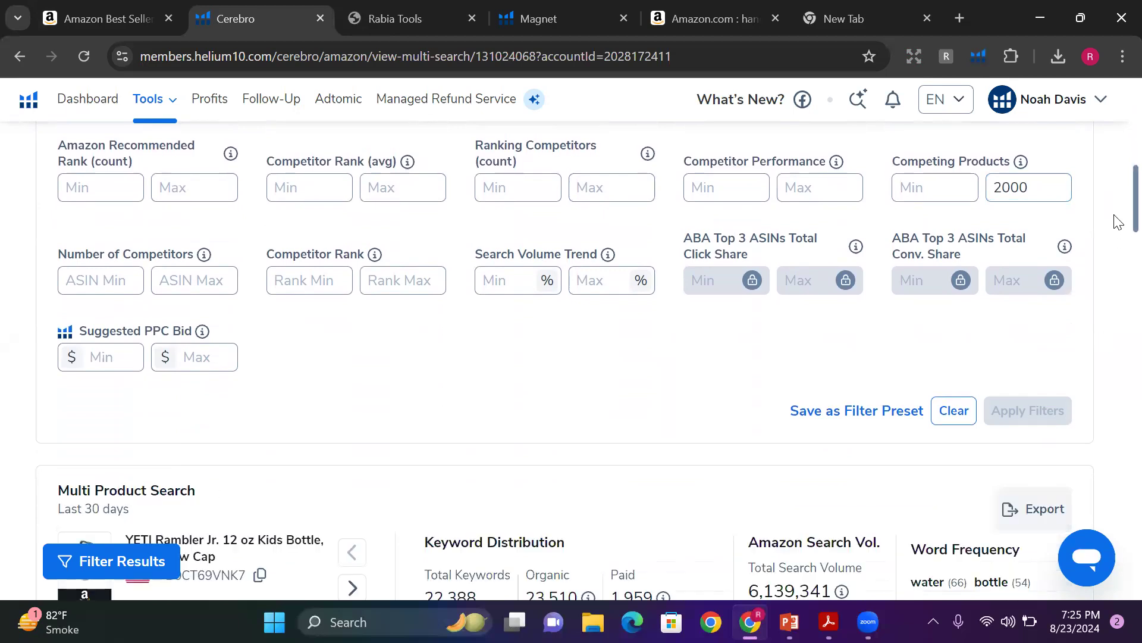
Review the filtered keywords with their search volumes and competing products, and check the five selected products in the Xray results
scroll(1118, 238, "down", 5)
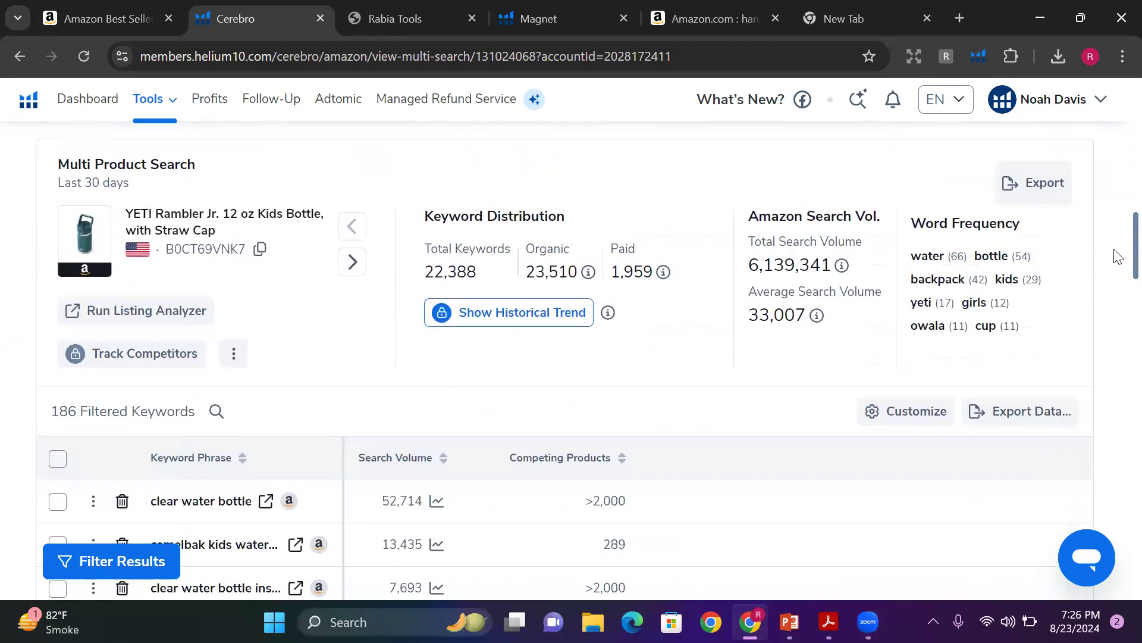
scroll(1116, 270, "down", 3)
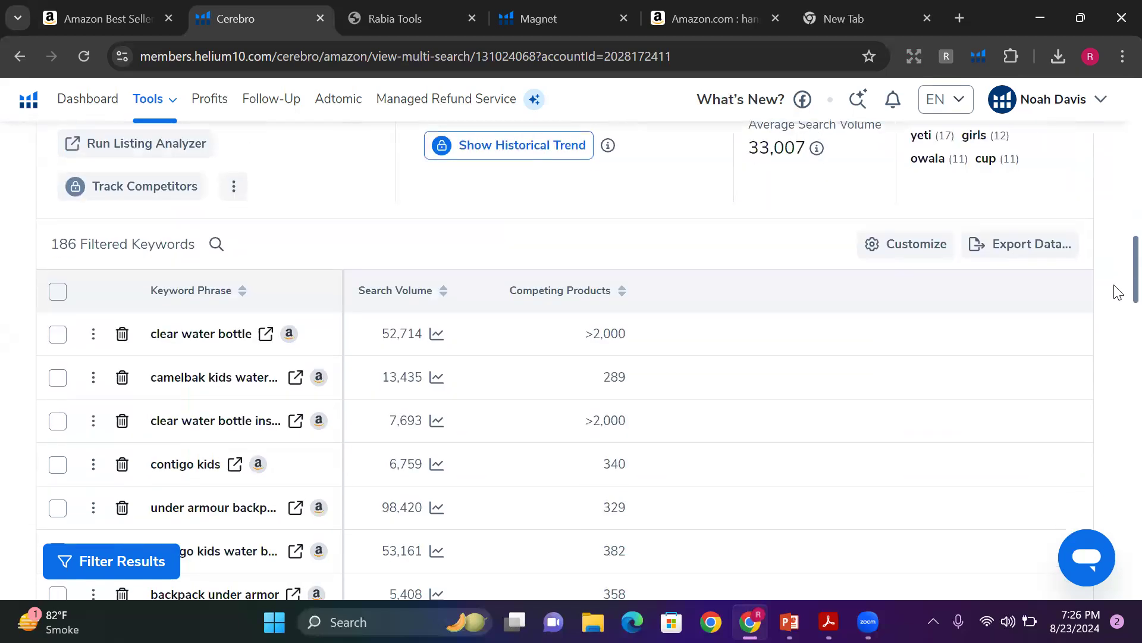
scroll(1115, 294, "down", 3)
scroll(1117, 310, "down", 10)
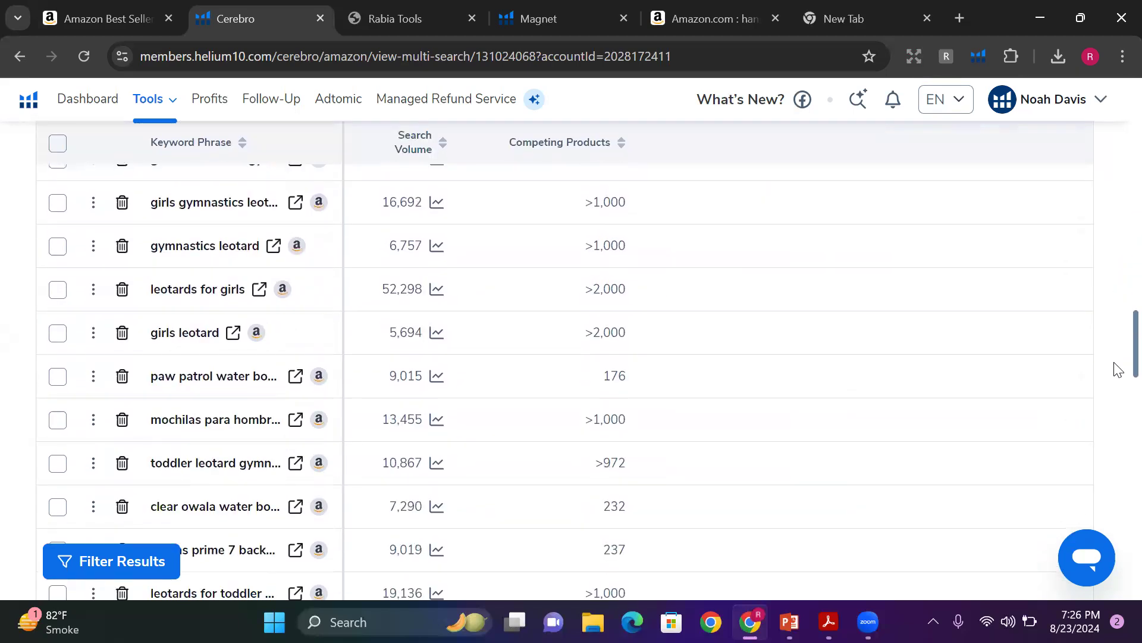
scroll(1115, 440, "down", 5)
scroll(1115, 452, "up", 7)
scroll(1118, 357, "up", 12)
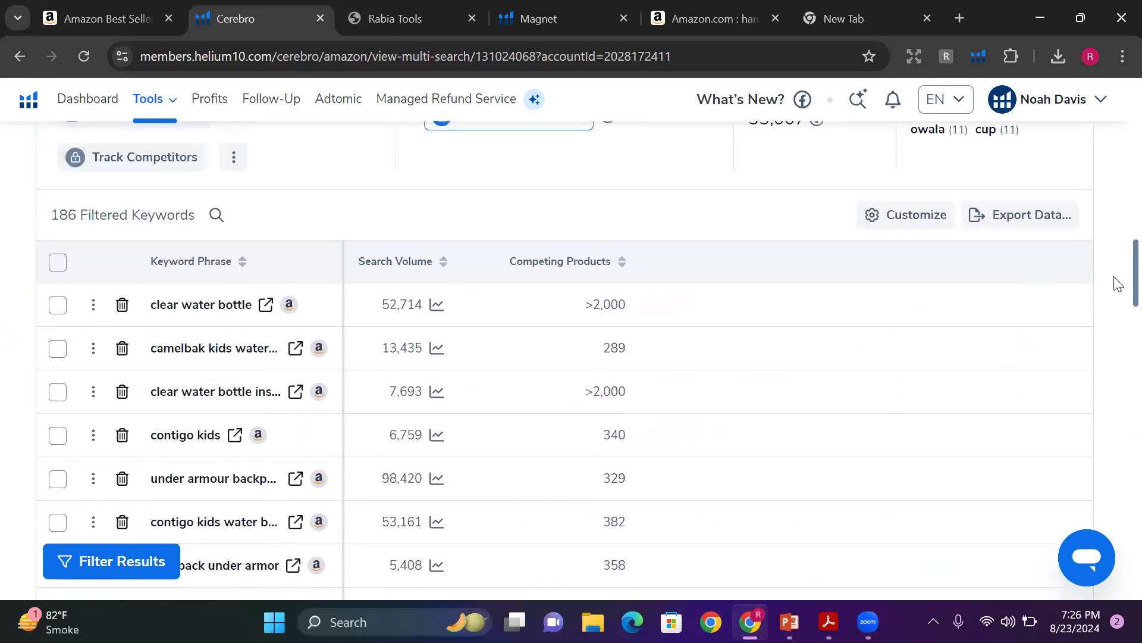
scroll(1118, 250, "down", 3)
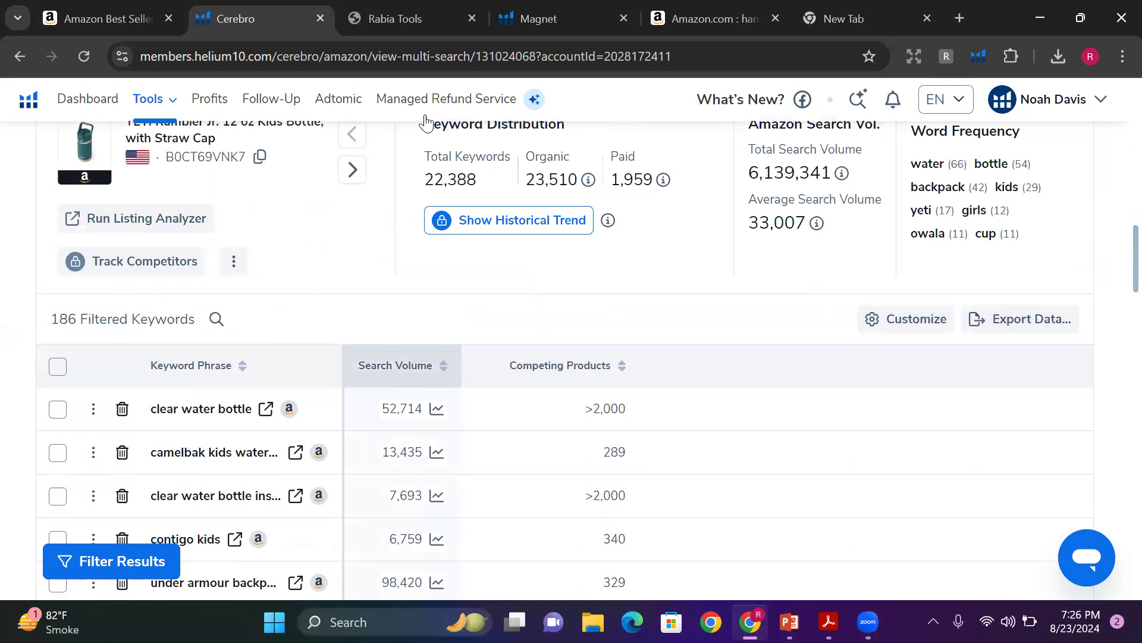
left_click(107, 18)
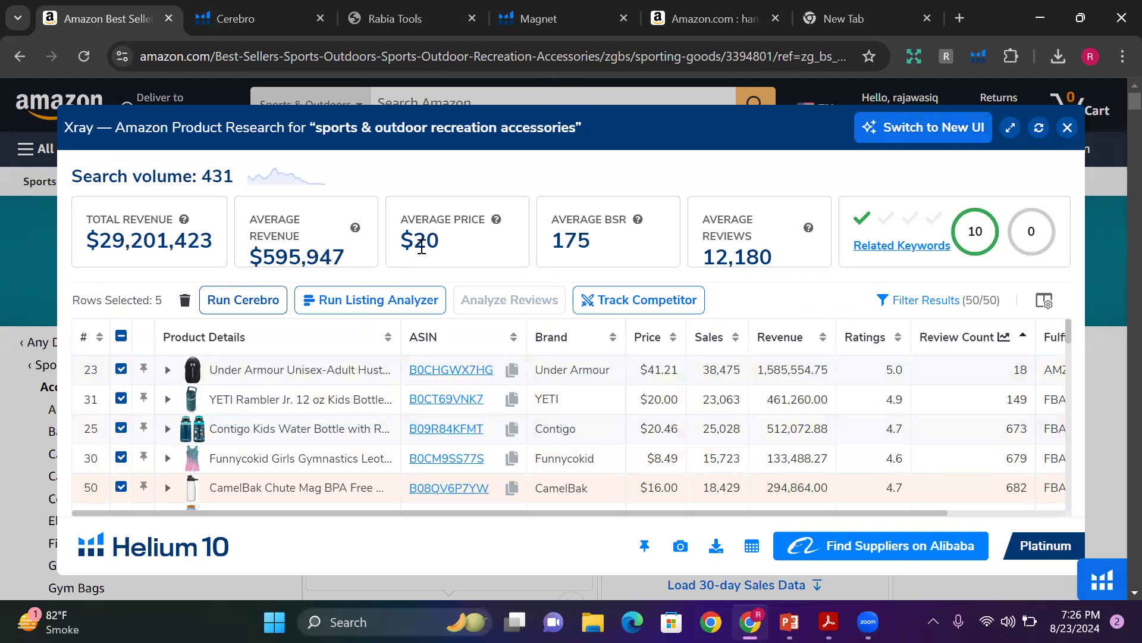
Return to the Cerebro results and sort the filtered keywords by Search Volume, highest first
left_click(246, 25)
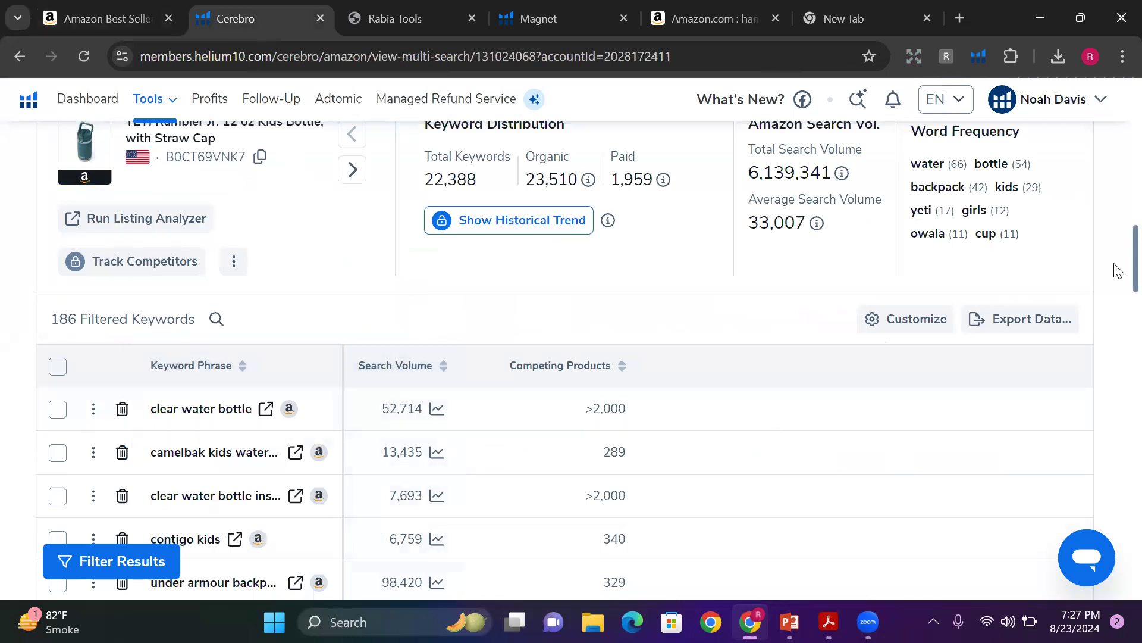
scroll(1117, 270, "down", 1)
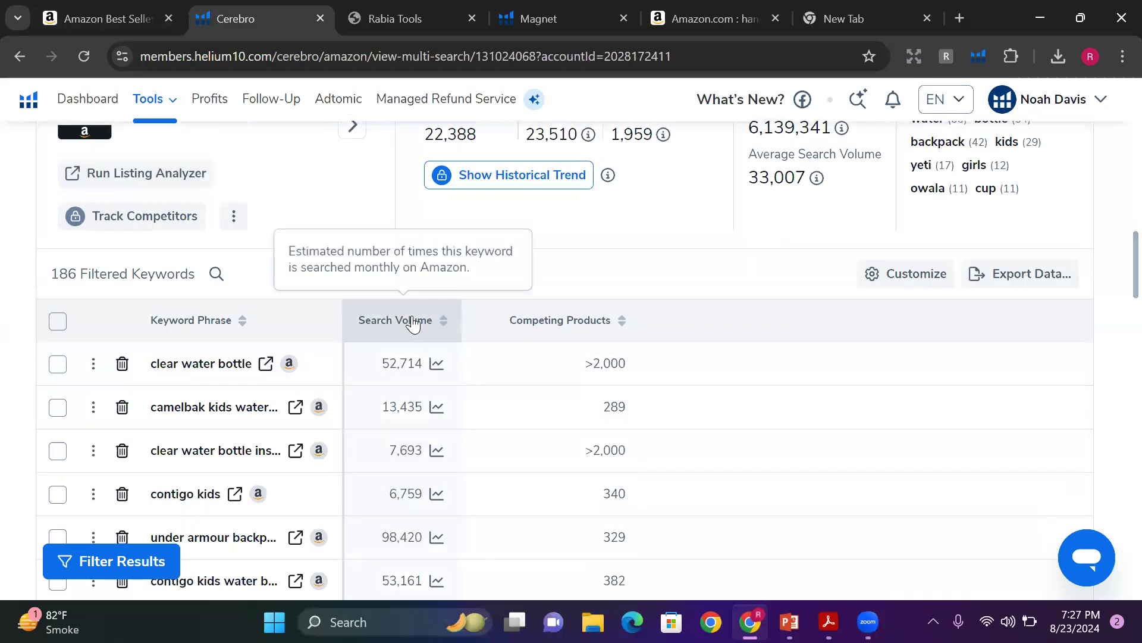
left_click(414, 325)
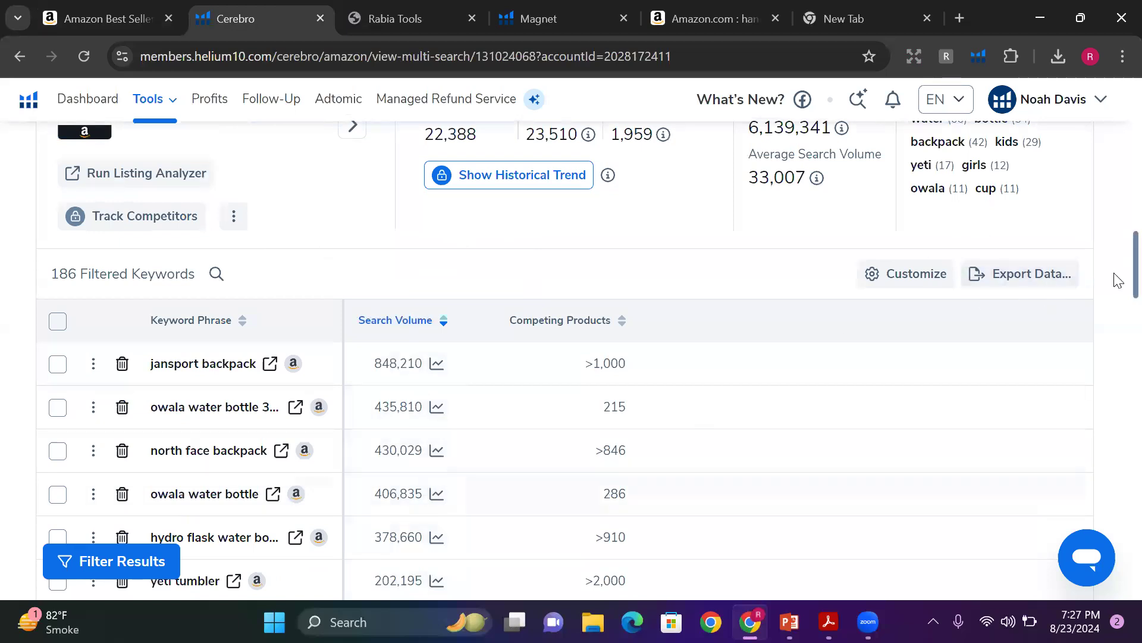
Recheck the applied filters, export the filtered keywords as a CSV file and open the downloaded file in Excel
scroll(1115, 275, "up", 10)
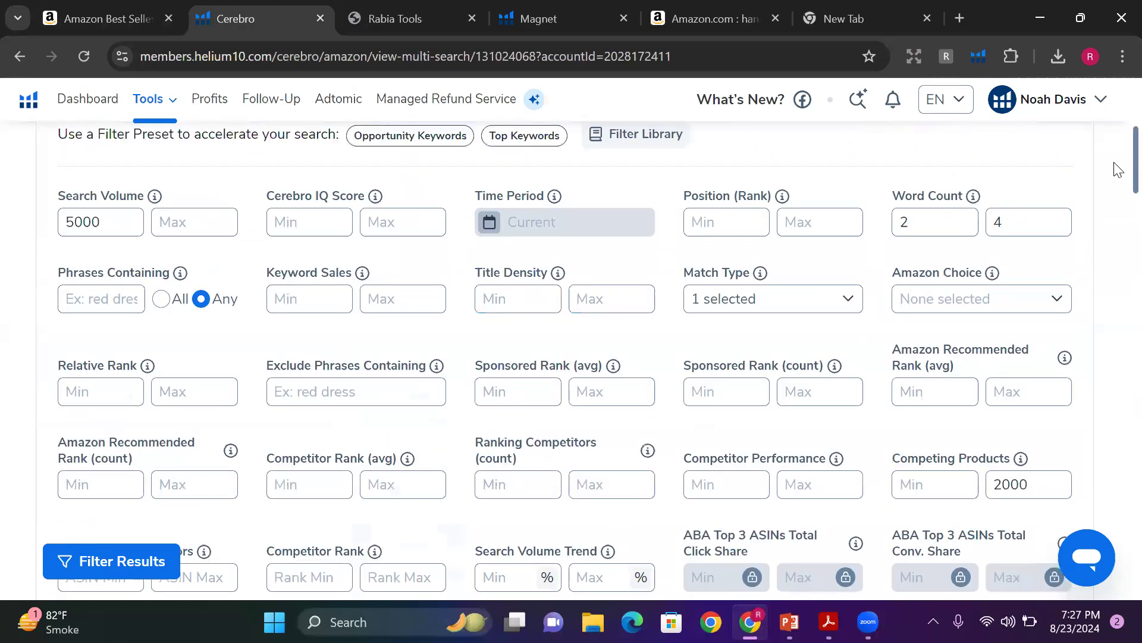
scroll(1117, 173, "down", 1)
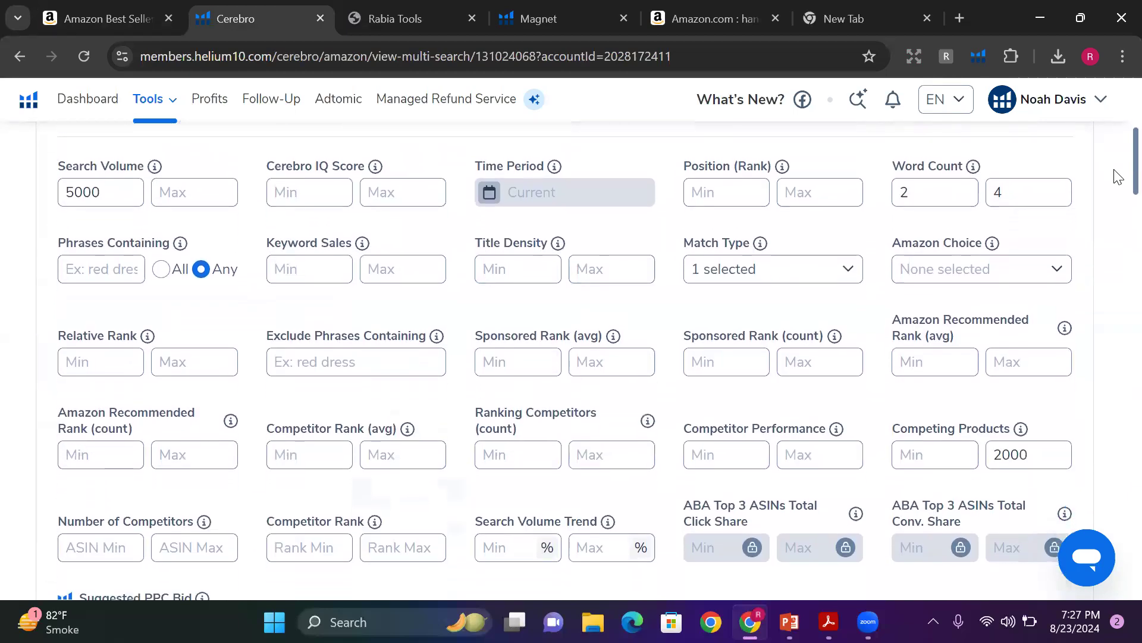
scroll(1118, 175, "down", 1)
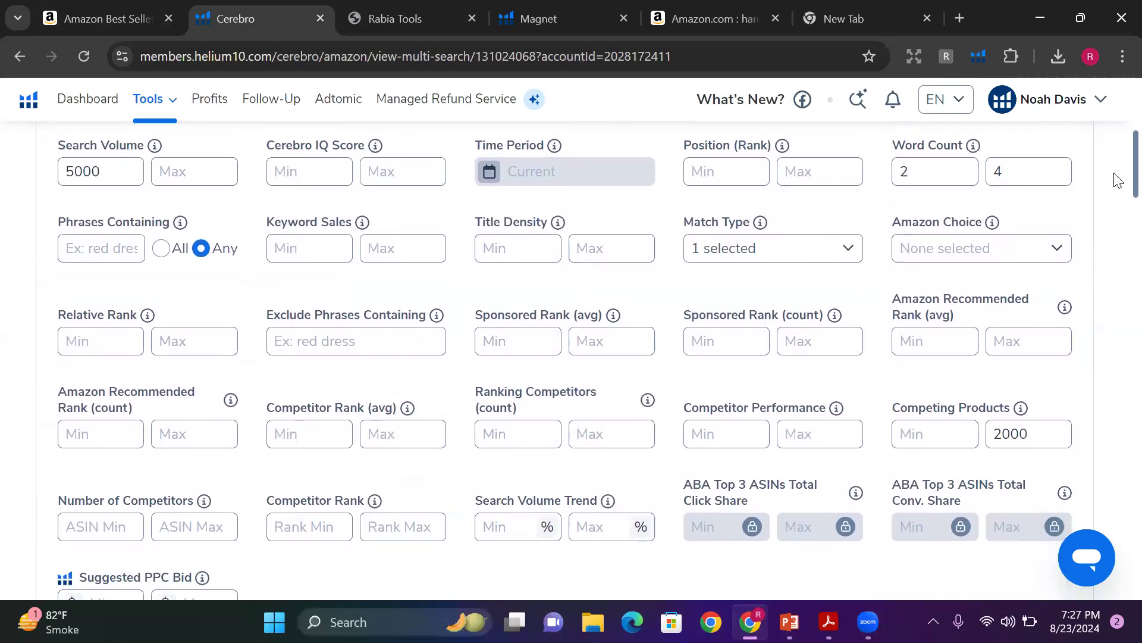
scroll(1117, 197, "down", 5)
scroll(1117, 238, "down", 8)
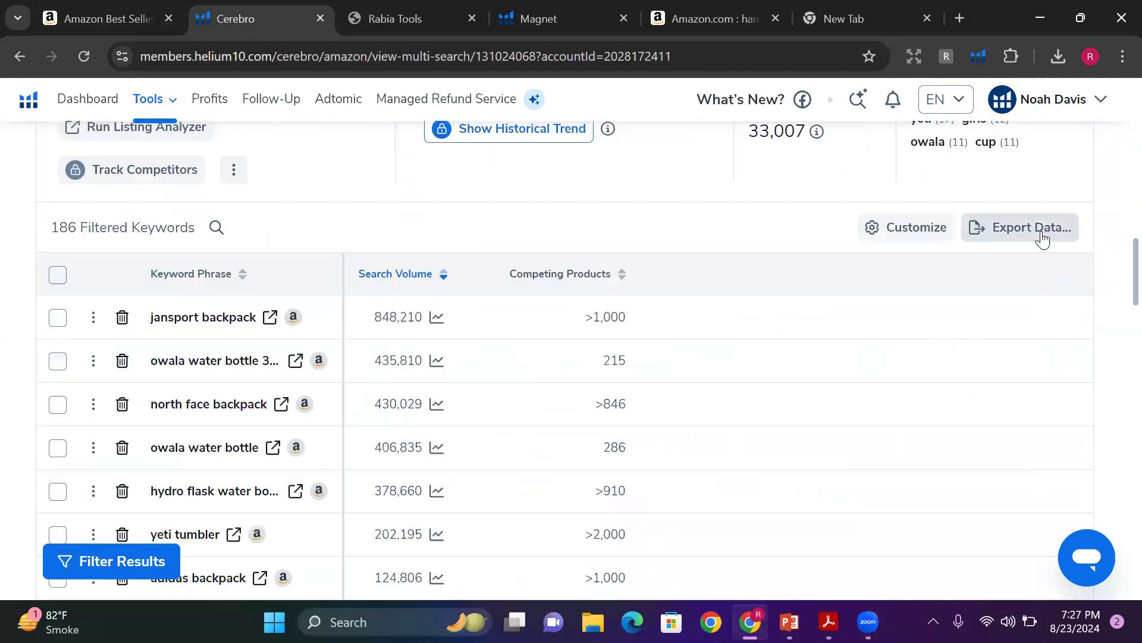
left_click(1043, 237)
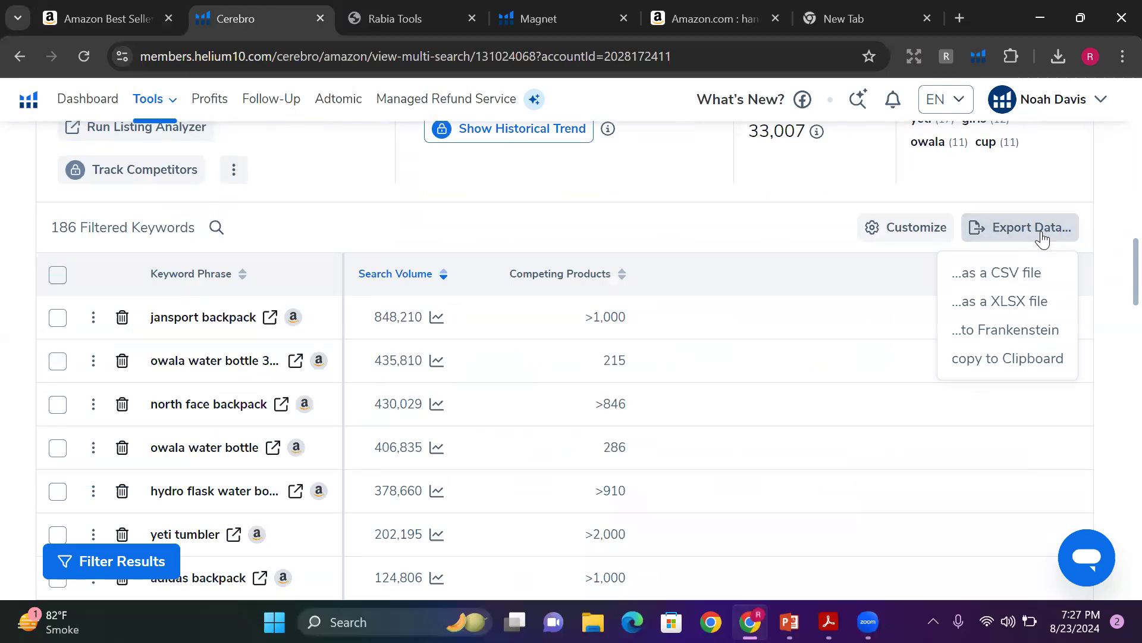
left_click(1018, 279)
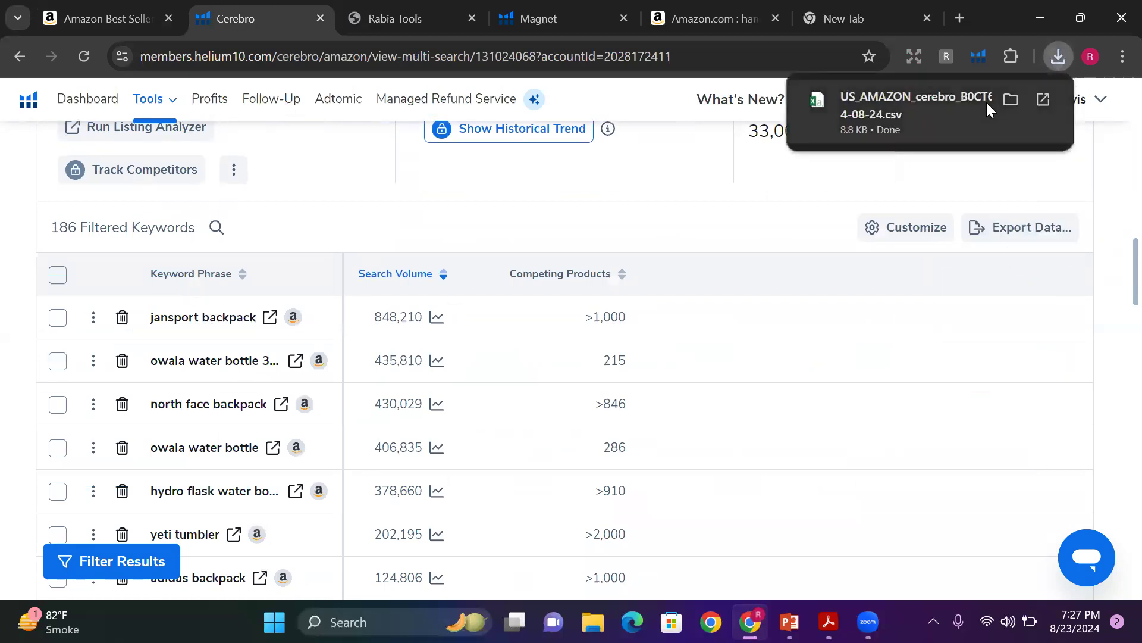
left_click(985, 104)
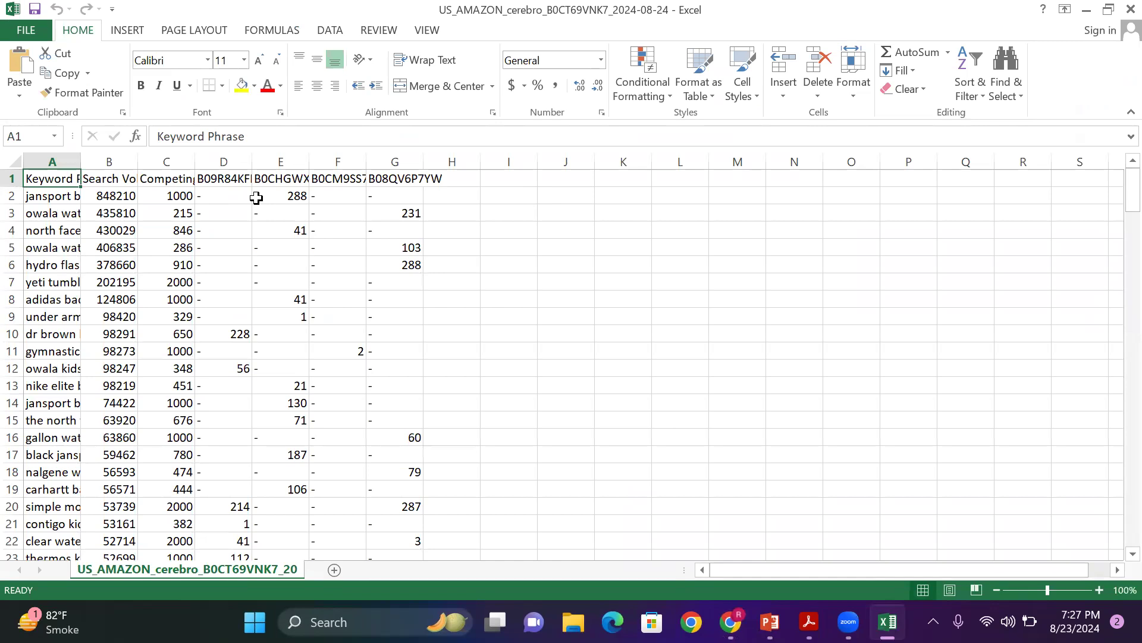
Increase the height of the header row and fit the Keyword Phrase and Search Volume columns to their contents
left_click(14, 183)
left_click_drag(15, 184, 10, 196)
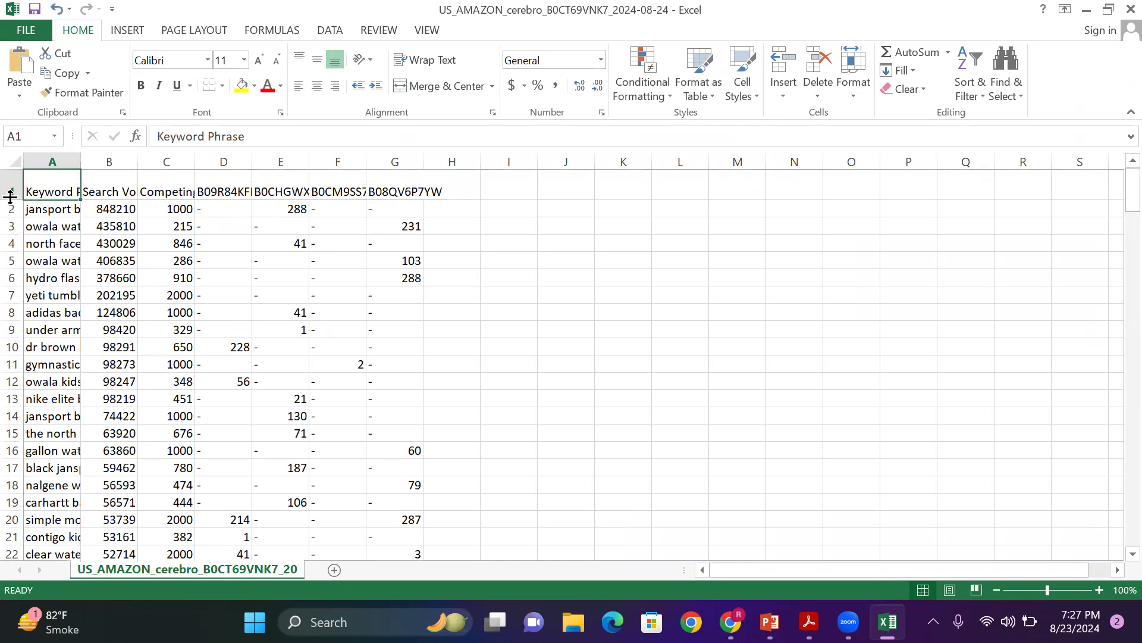
double_click(78, 158)
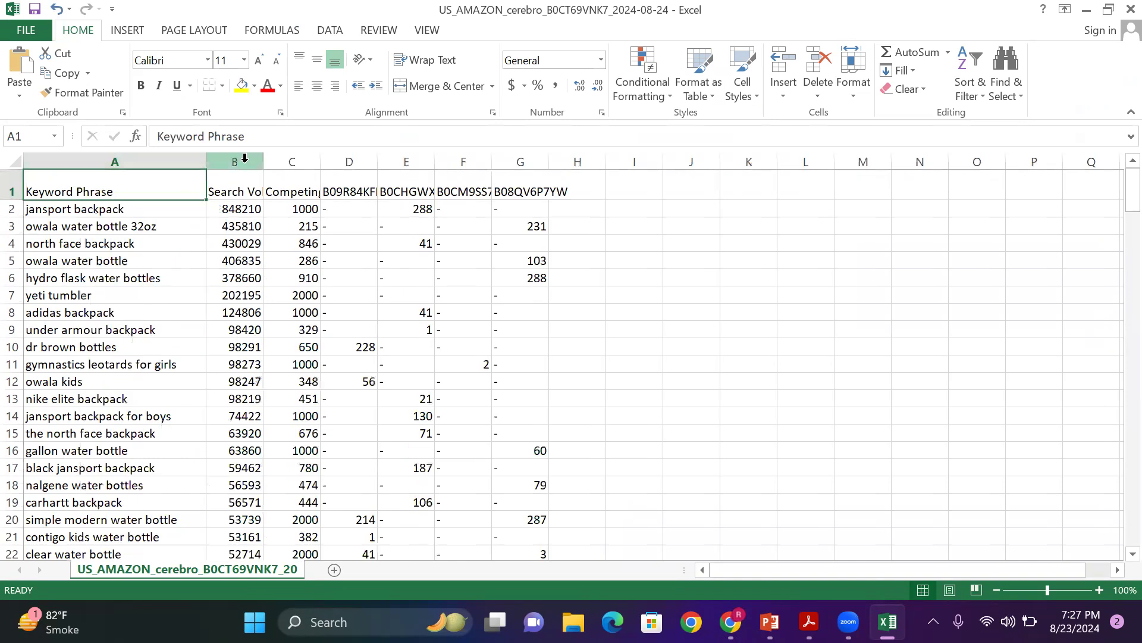
double_click(264, 159)
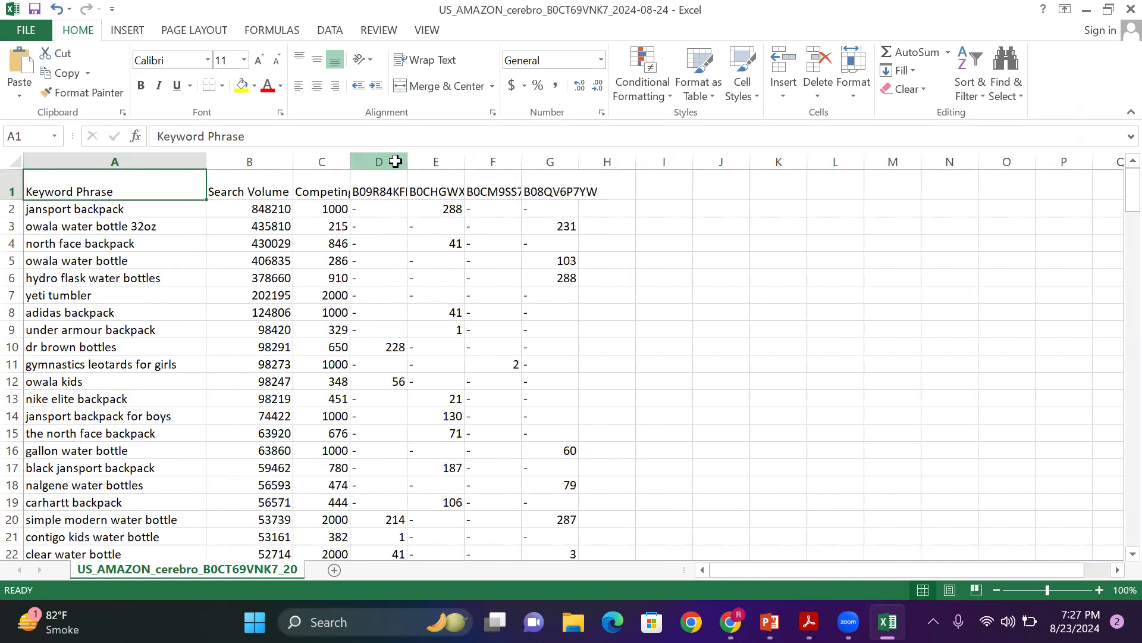
Delete the four product ASIN columns, D to G, from the keyword sheet
left_click(395, 161)
left_click(446, 161)
left_click(487, 161)
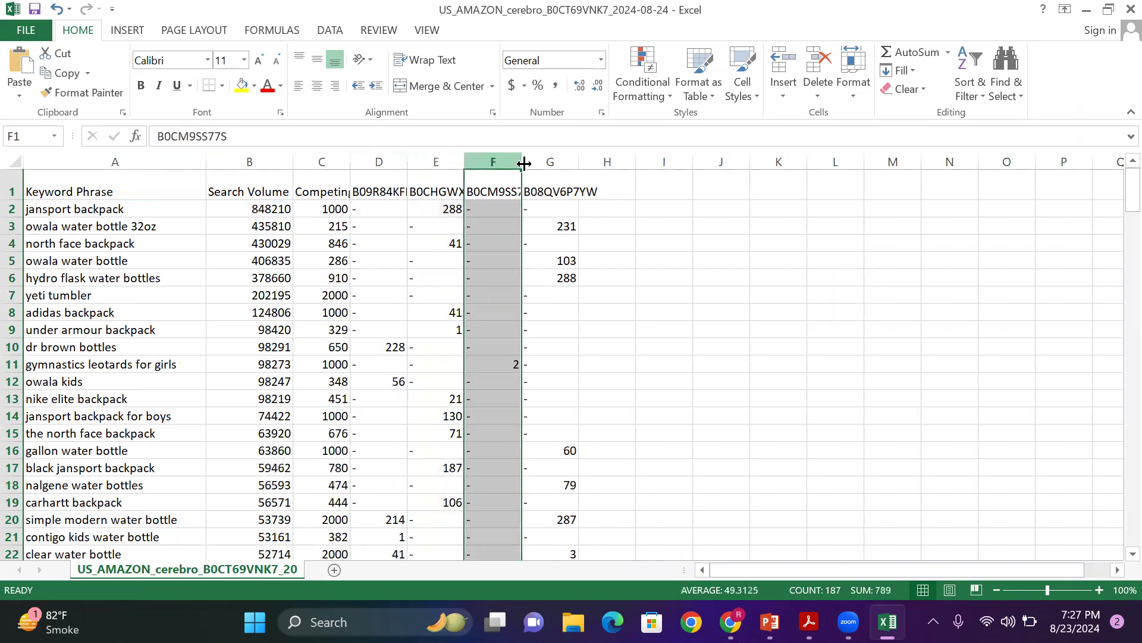
left_click(538, 162)
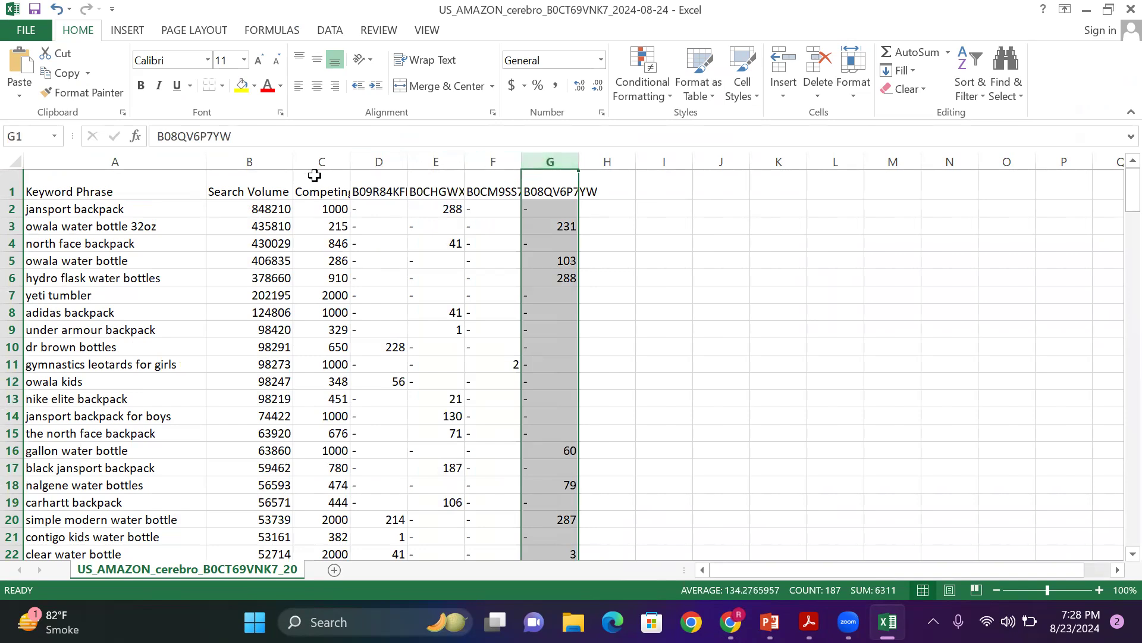
left_click(379, 161)
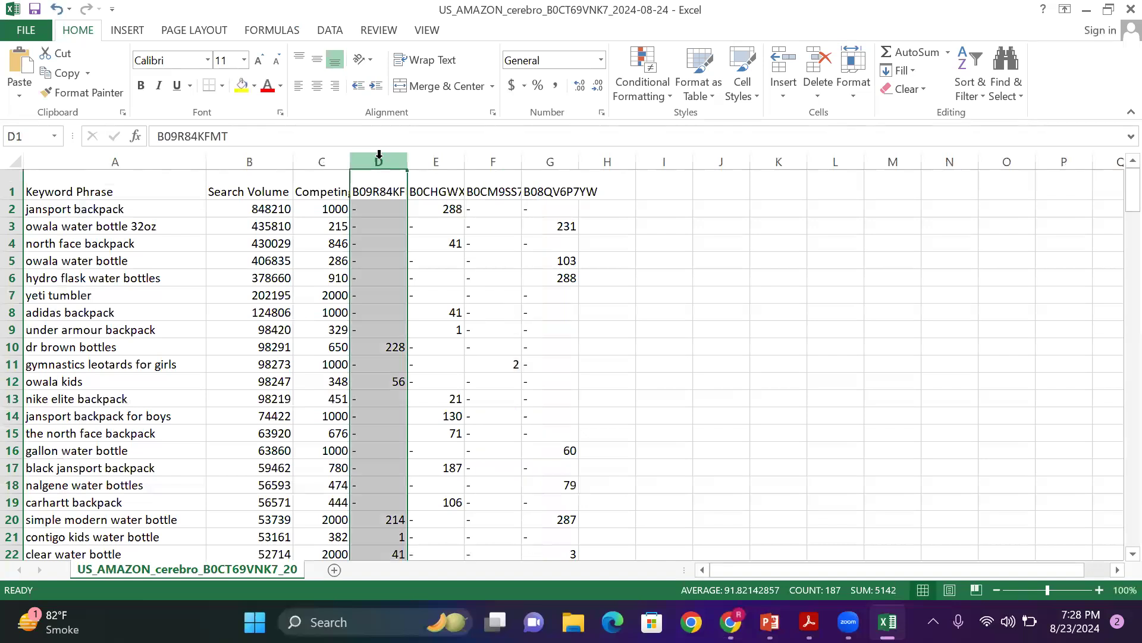
key("ctrl+minus")
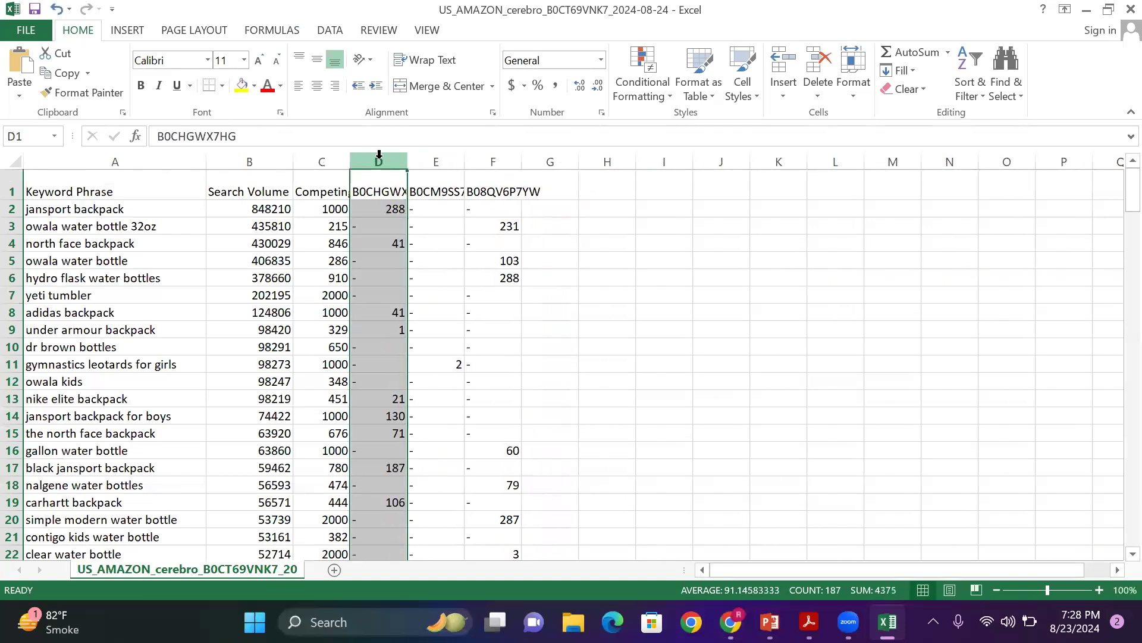
key("ctrl+minus")
key("ctrl+minus")
key("ctrl+minus")
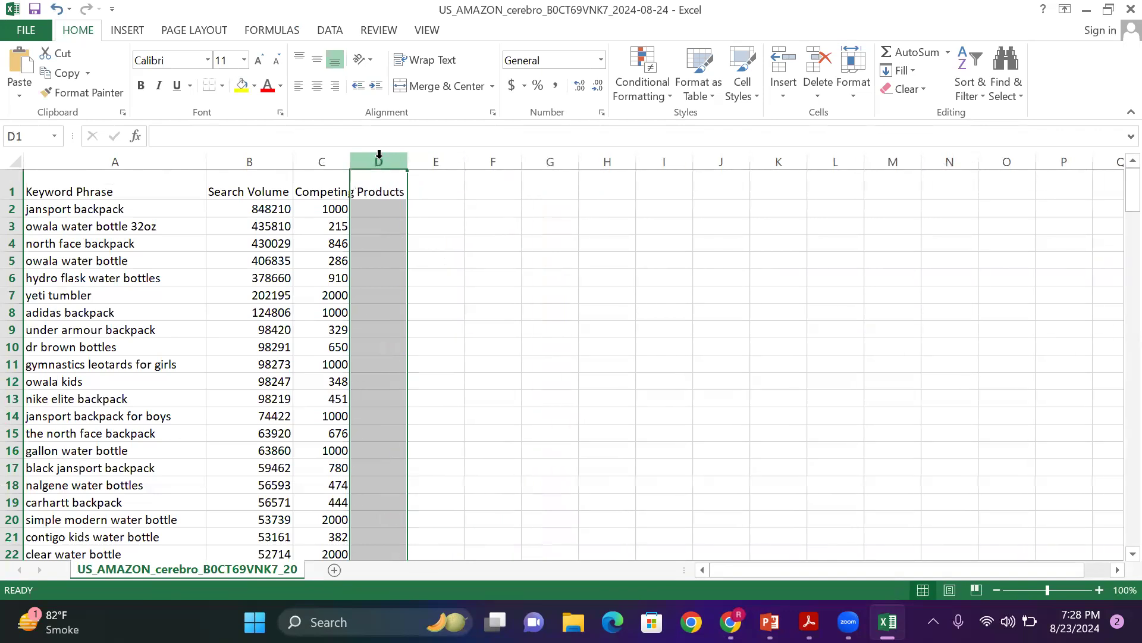
Delete the Competing Products column from the keyword sheet and increase the height of the header row
left_click(311, 157)
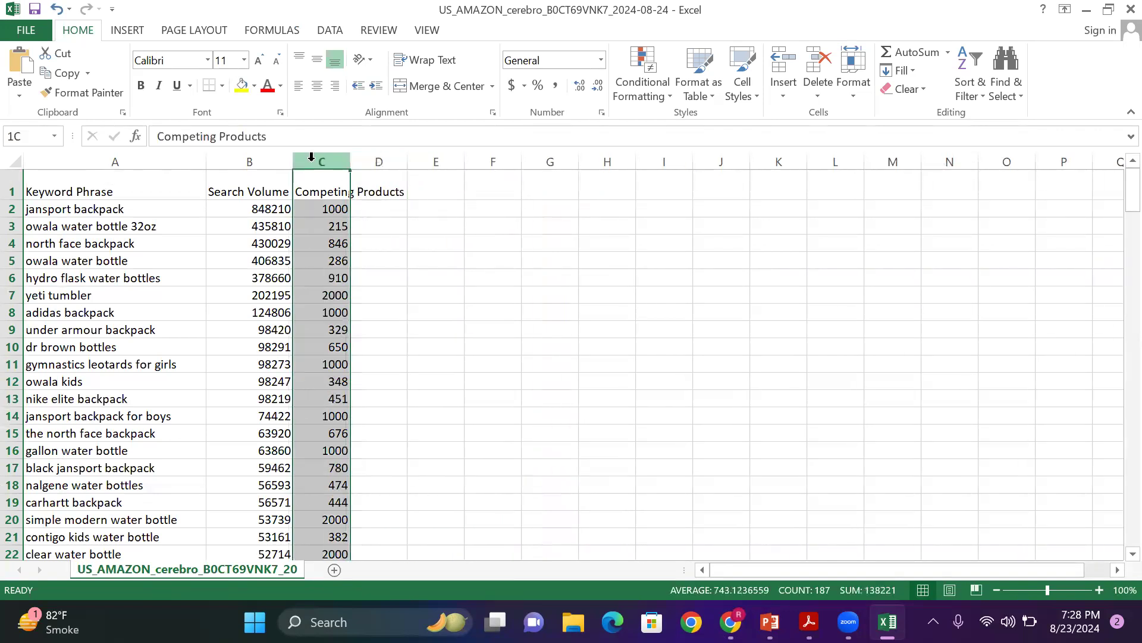
key("ctrl+minus")
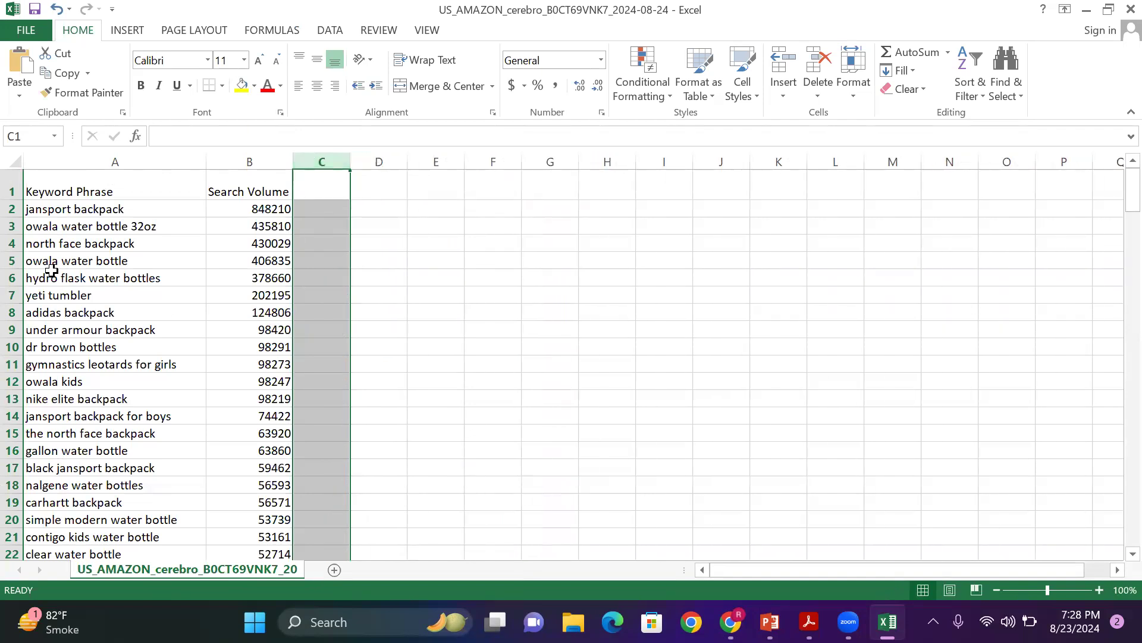
left_click_drag(10, 198, 11, 213)
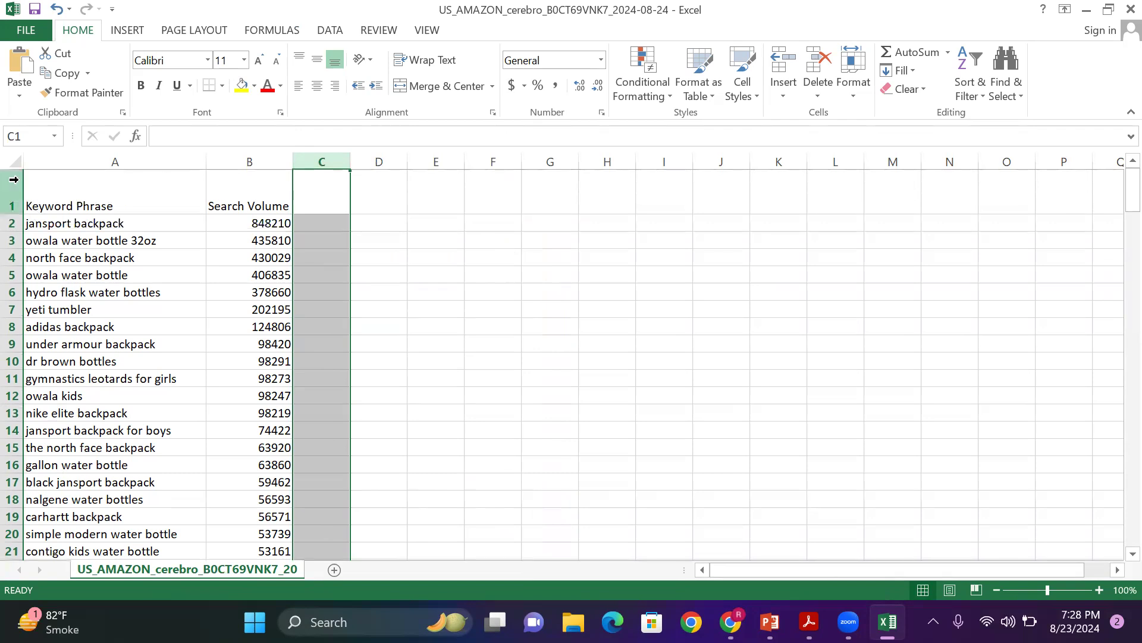
Centre the header row text vertically and horizontally and fill the row with yellow
left_click(14, 182)
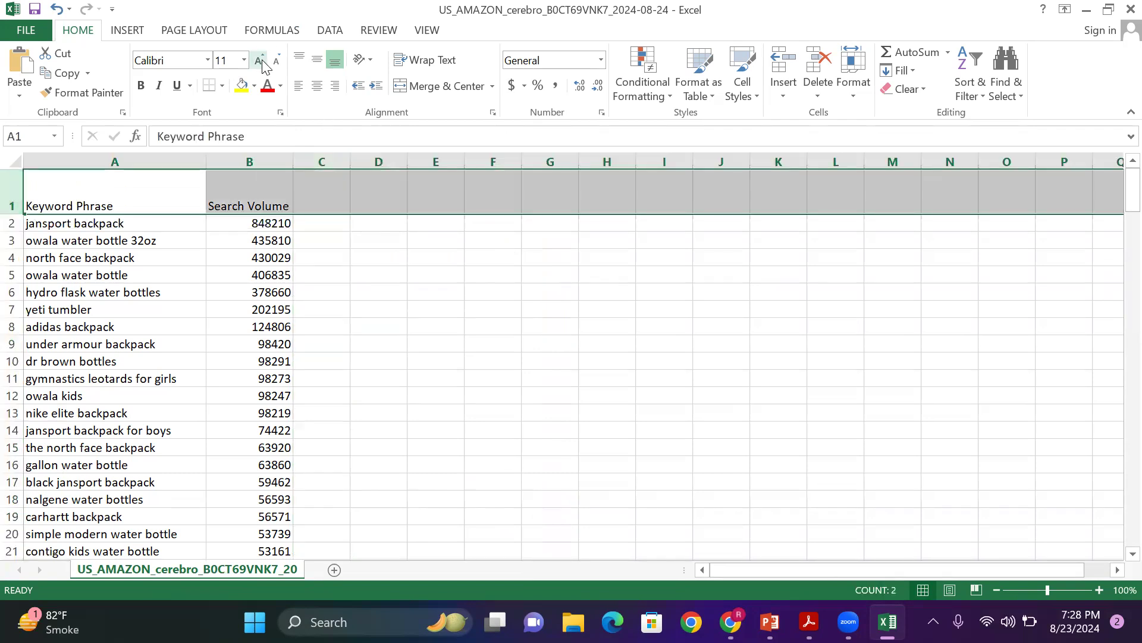
left_click(315, 63)
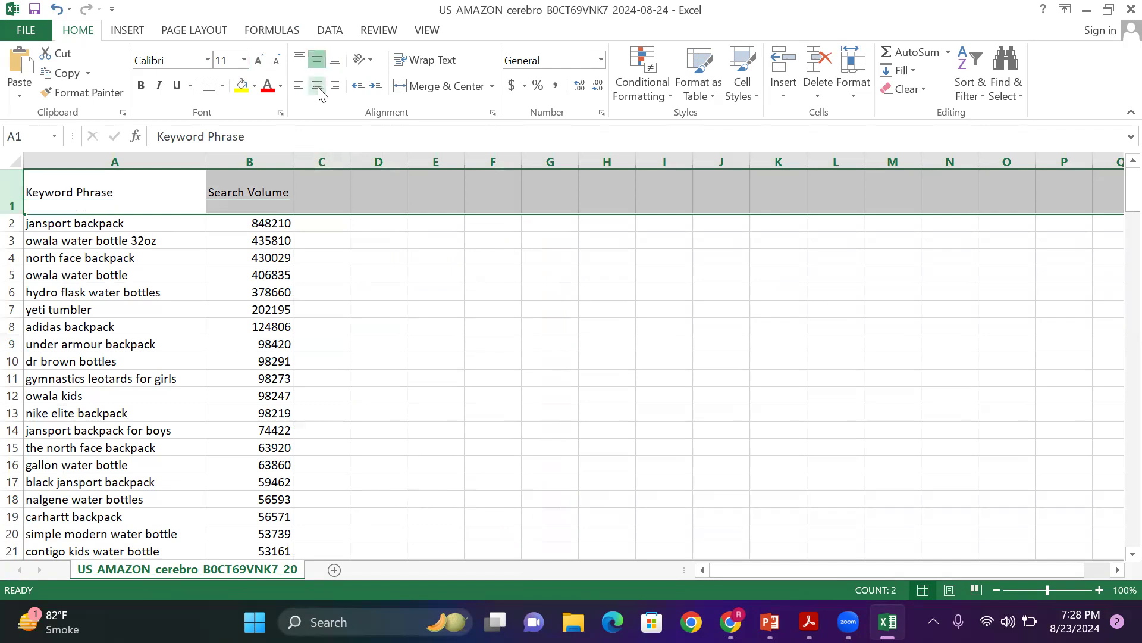
left_click(317, 86)
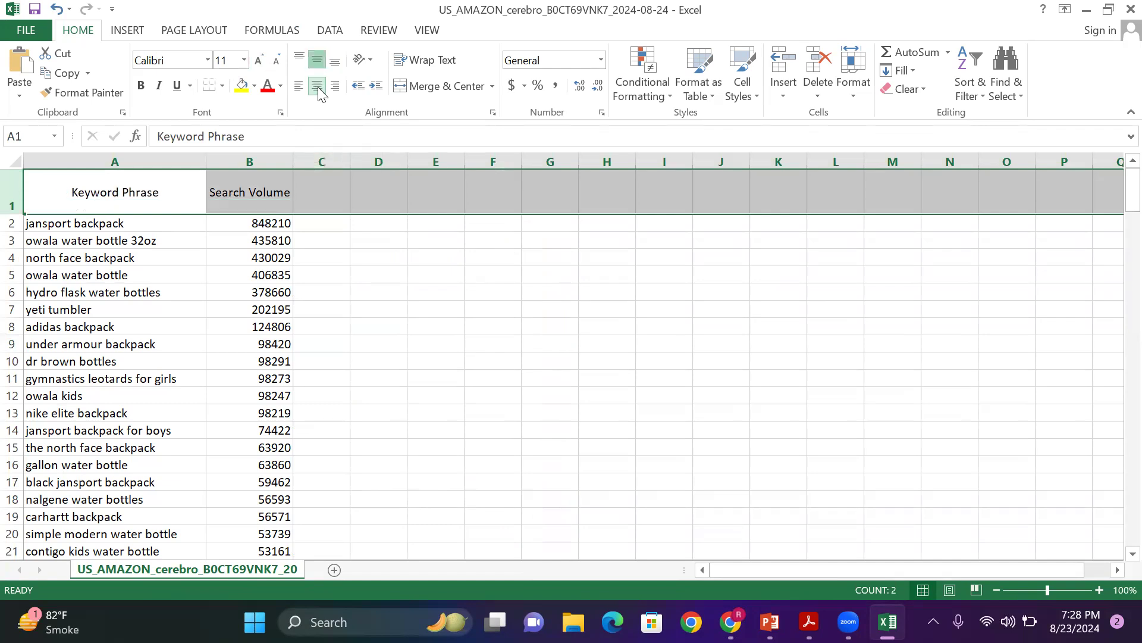
left_click(241, 85)
left_click(416, 310)
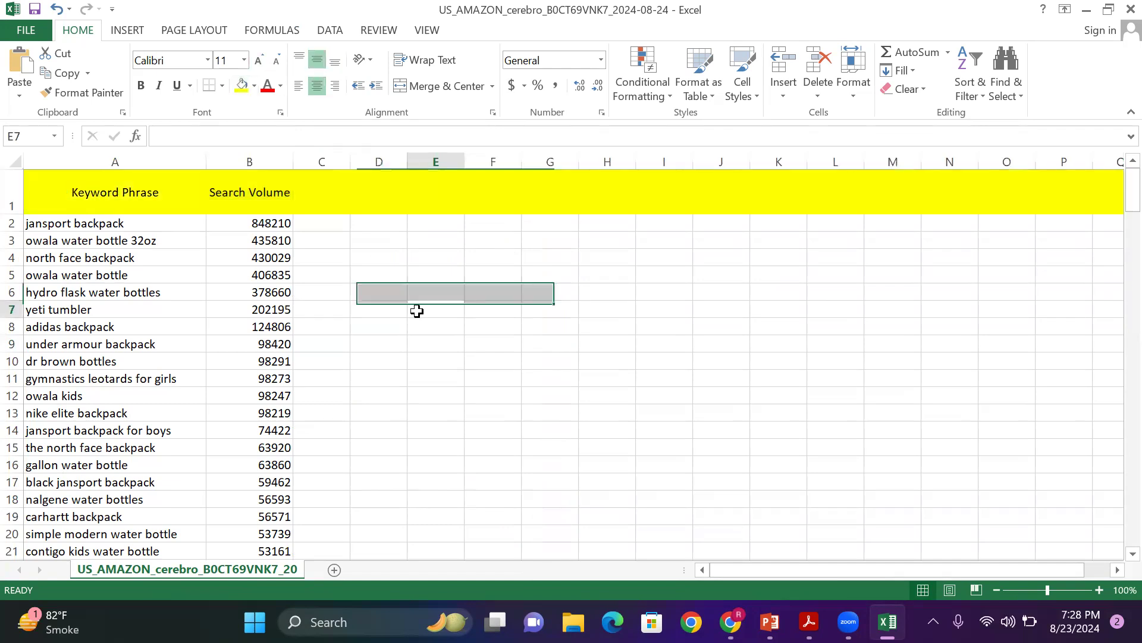
Copy the keyword "jansport backpack" from the sheet, switch to the Amazon page in Chrome and search for it in place of "hand soap"
left_click(141, 223)
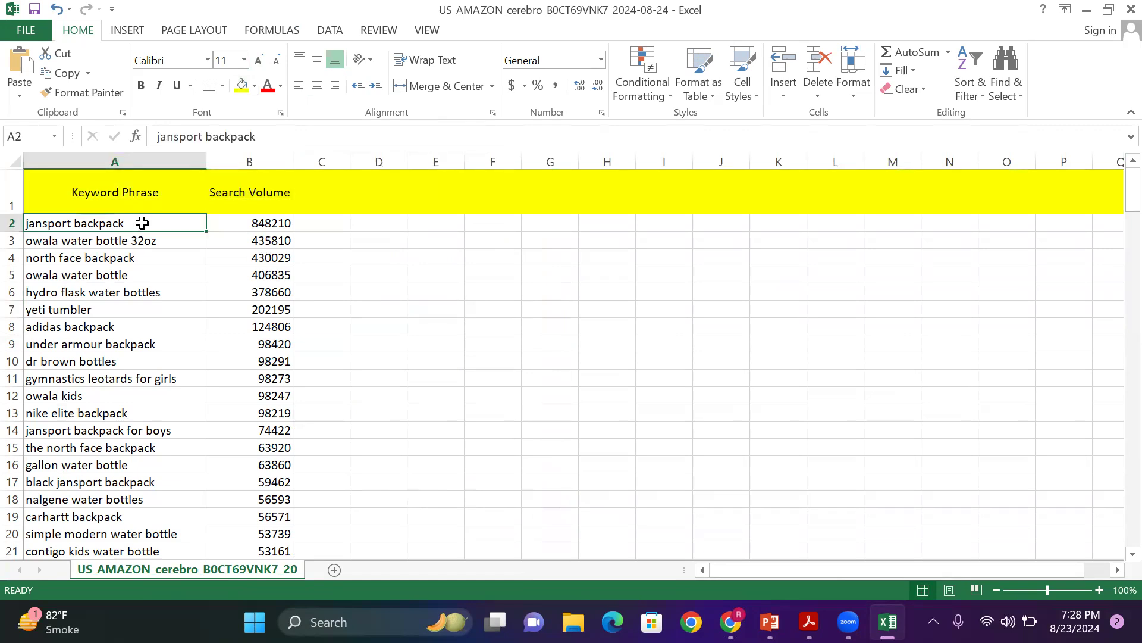
key("ctrl+c")
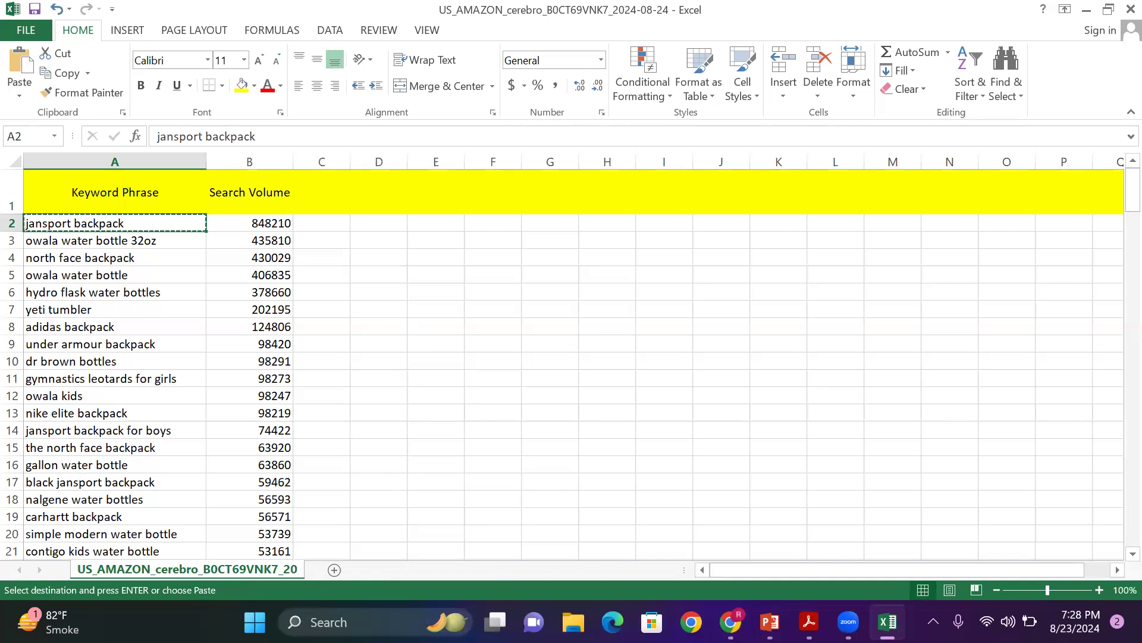
key("alt+Tab")
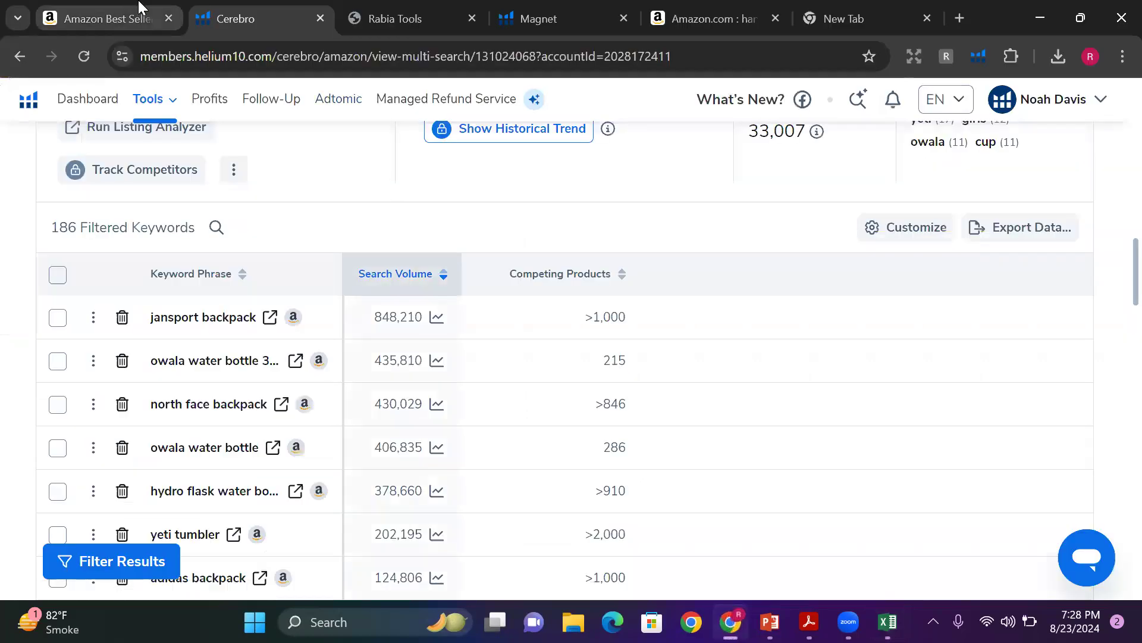
left_click(683, 13)
left_click_drag(447, 103, 306, 98)
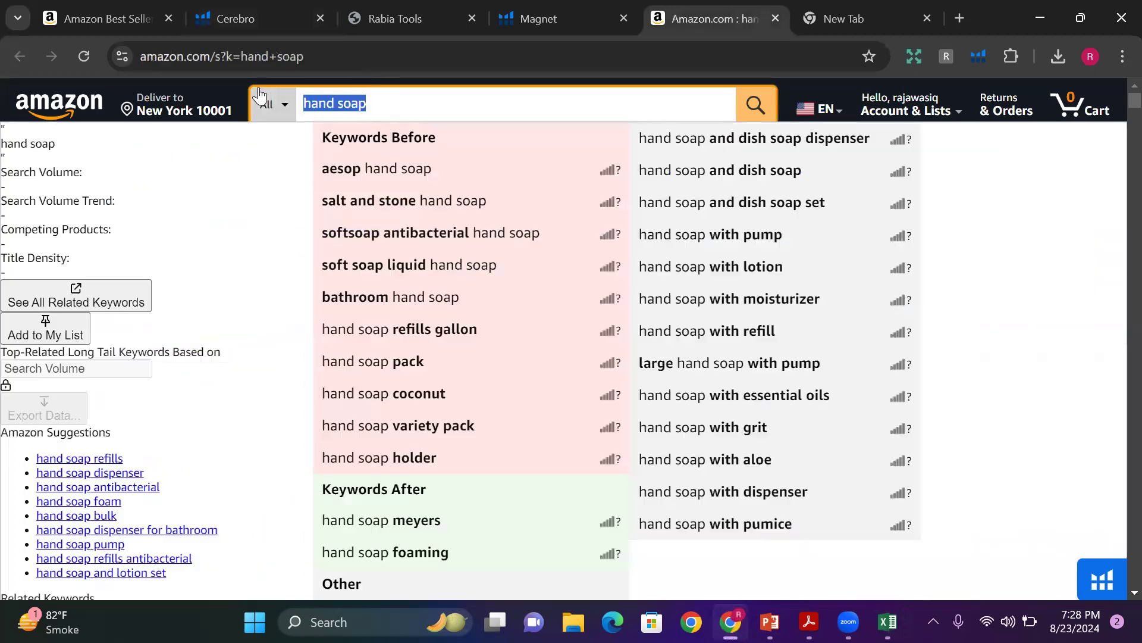
key("ctrl+v")
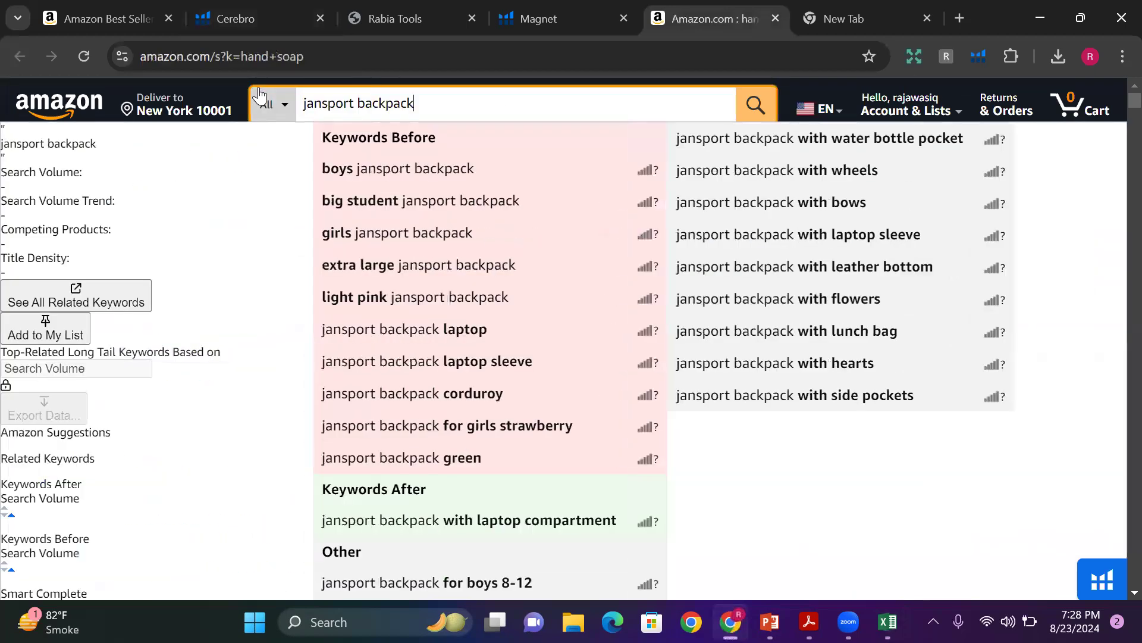
key("Return")
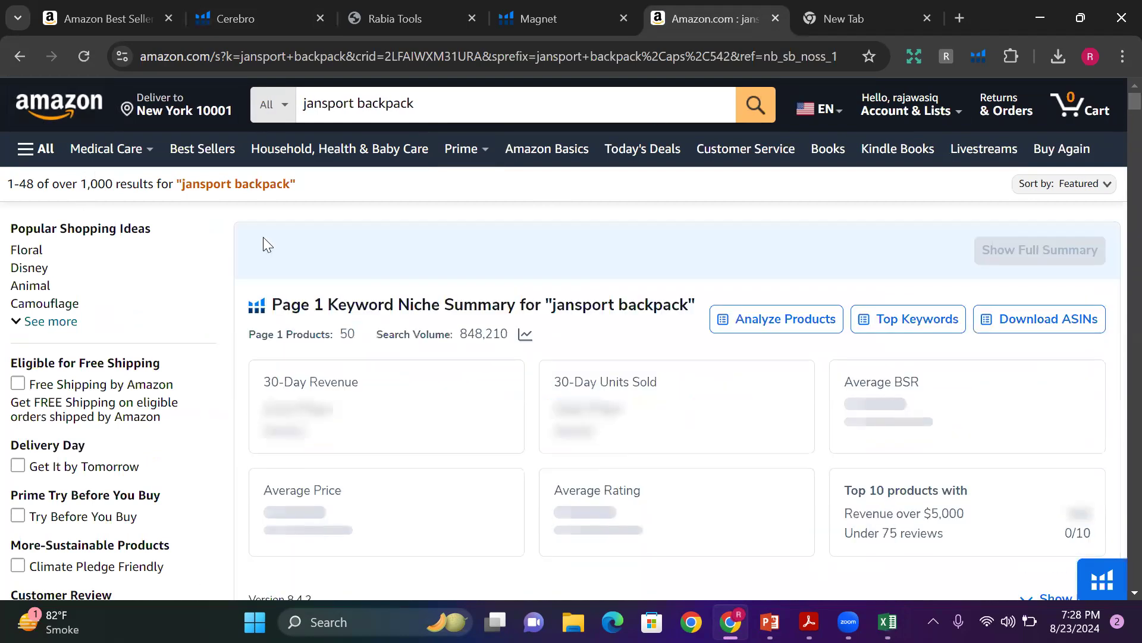
Check the search volume for "jansport backpack" and view its search volume trend chart for All Time
left_click_drag(462, 329, 509, 332)
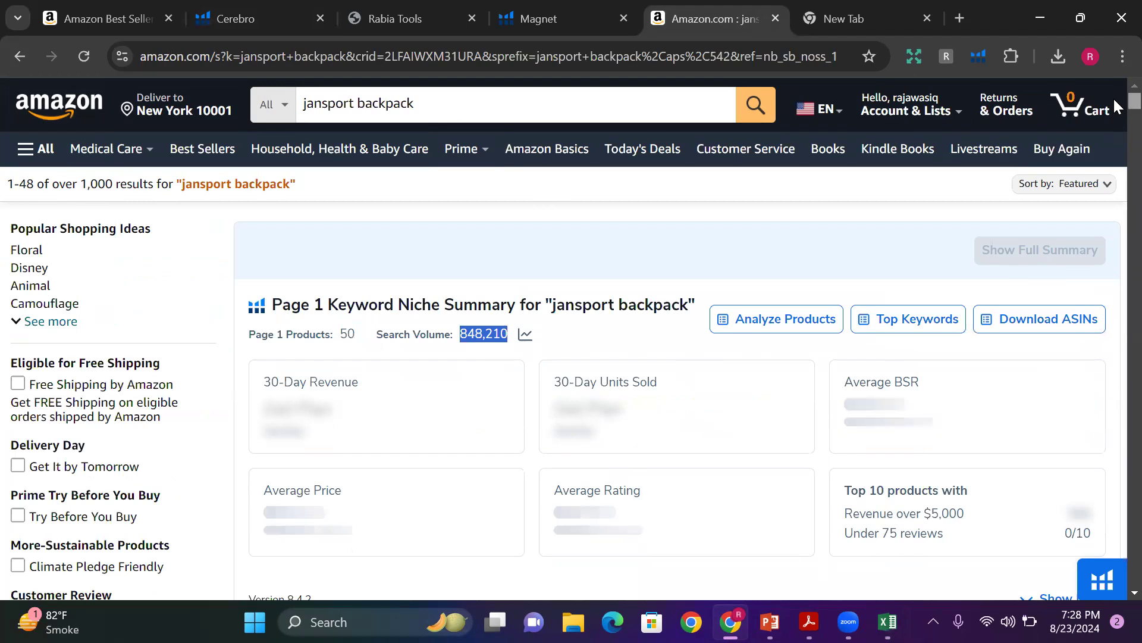
left_click(522, 337)
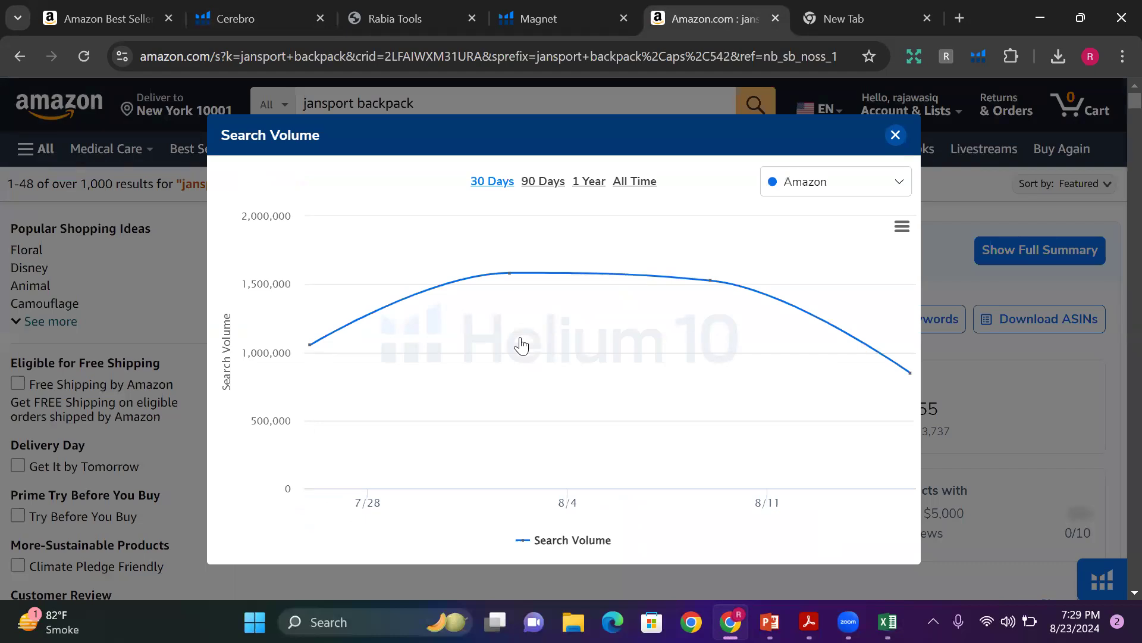
left_click(652, 183)
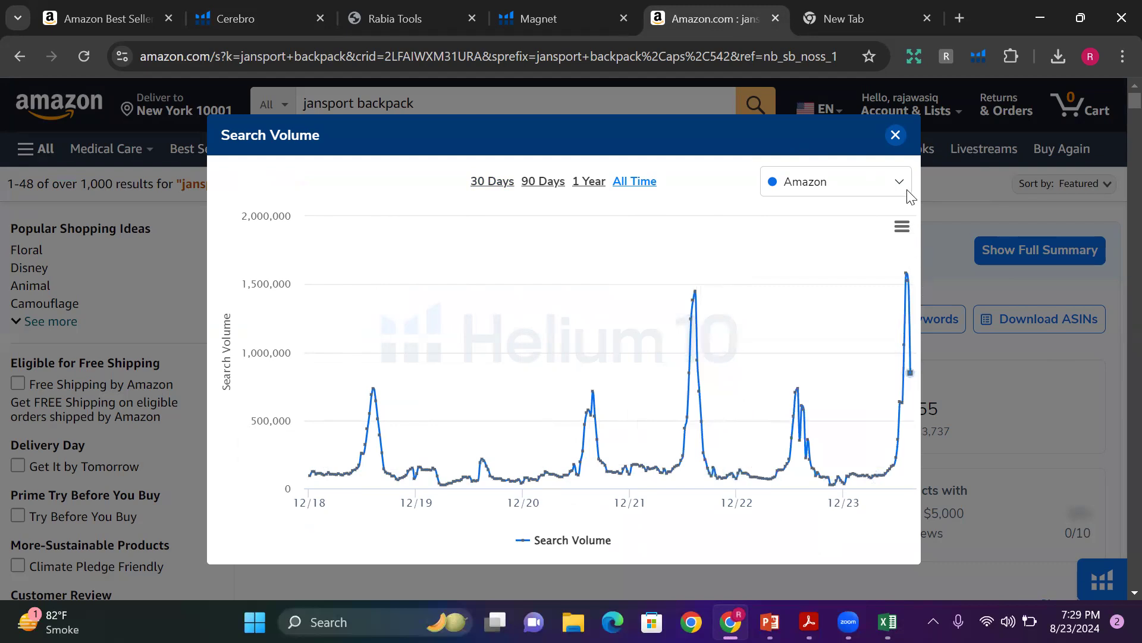
left_click(894, 137)
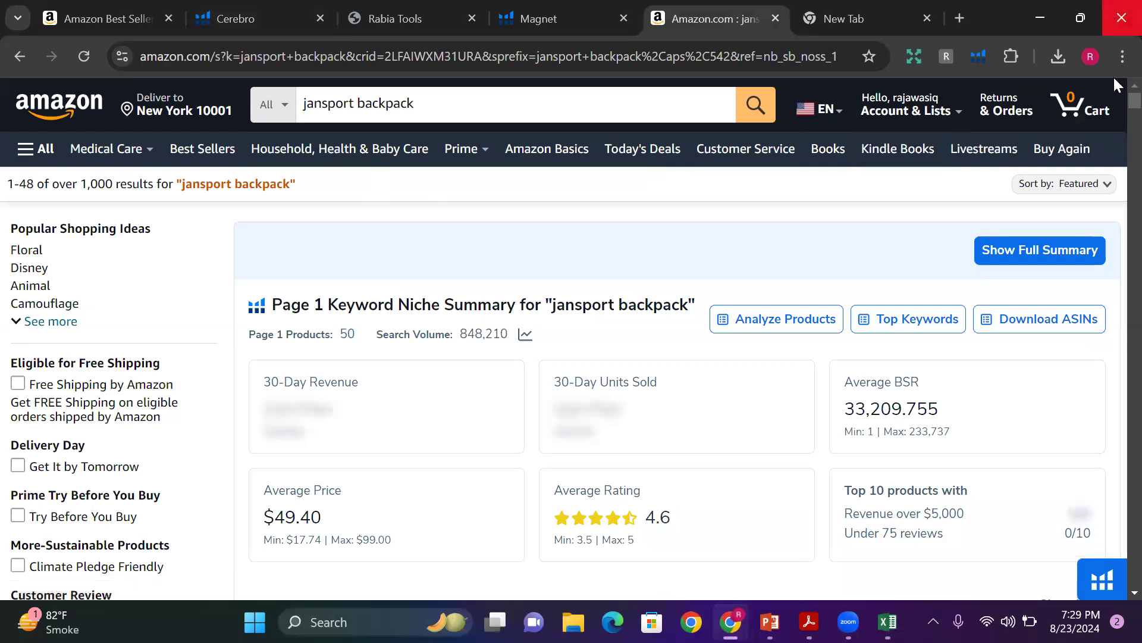
Examine the brands, prices and ratings of the backpacks in the "jansport backpack" search results
scroll(1113, 107, "down", 10)
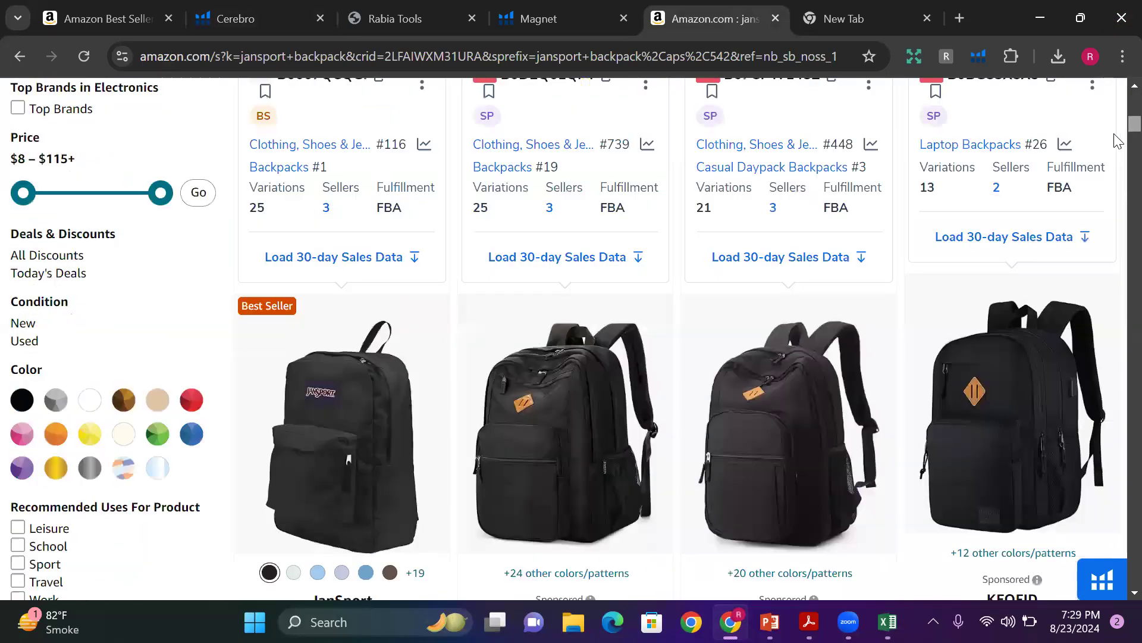
scroll(1117, 130, "down", 8)
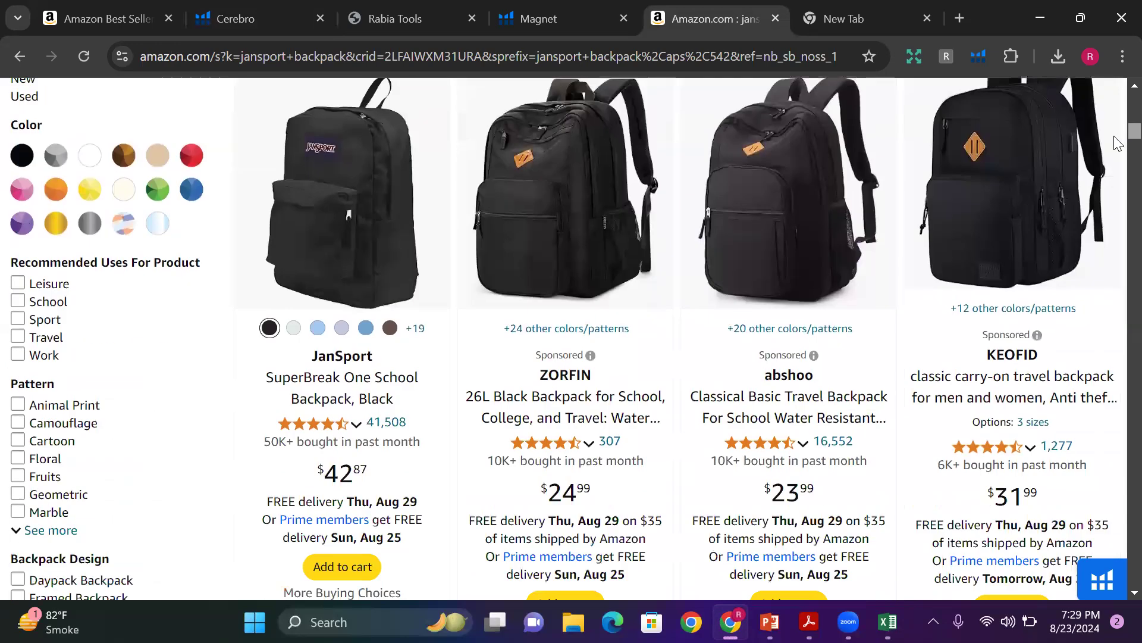
scroll(1117, 157, "down", 8)
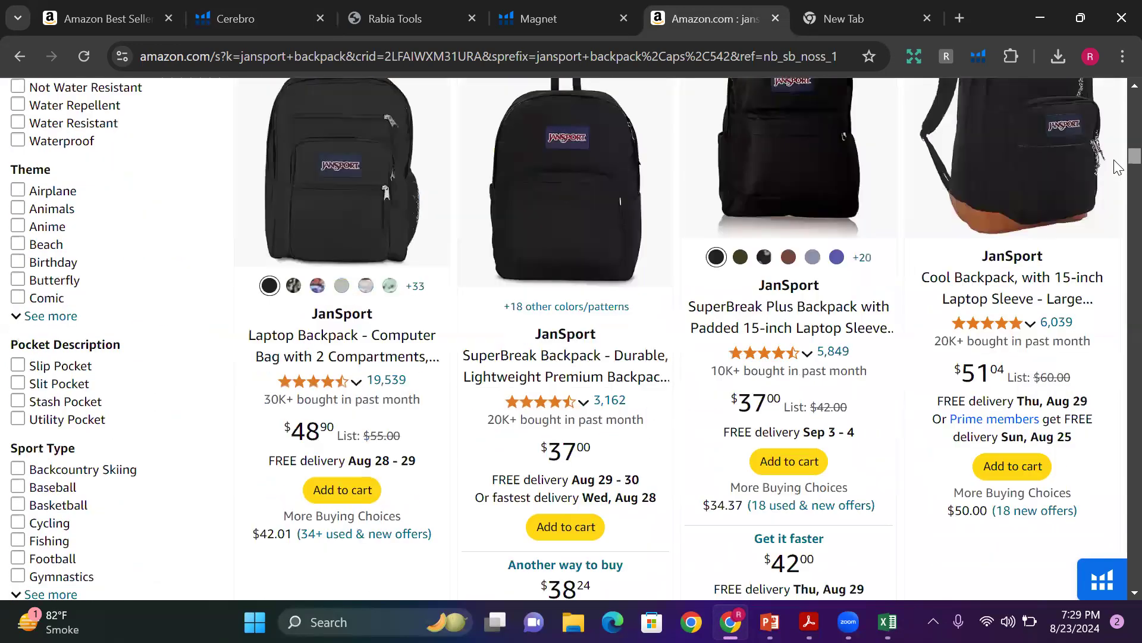
scroll(1118, 188, "down", 8)
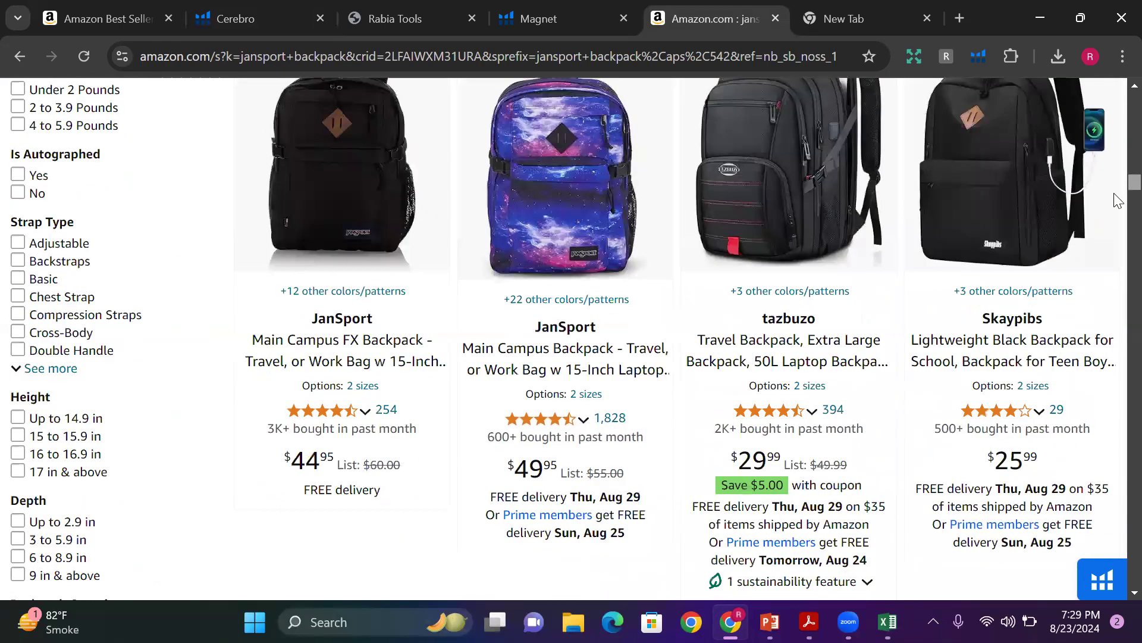
scroll(1118, 203, "down", 8)
scroll(1118, 209, "down", 15)
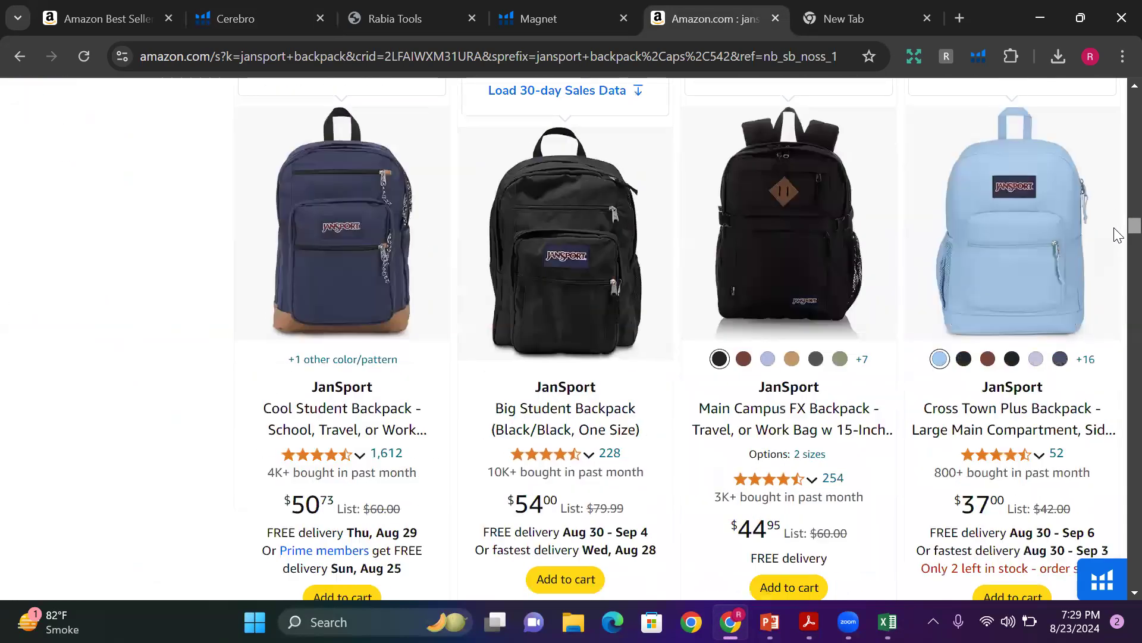
scroll(1118, 235, "down", 10)
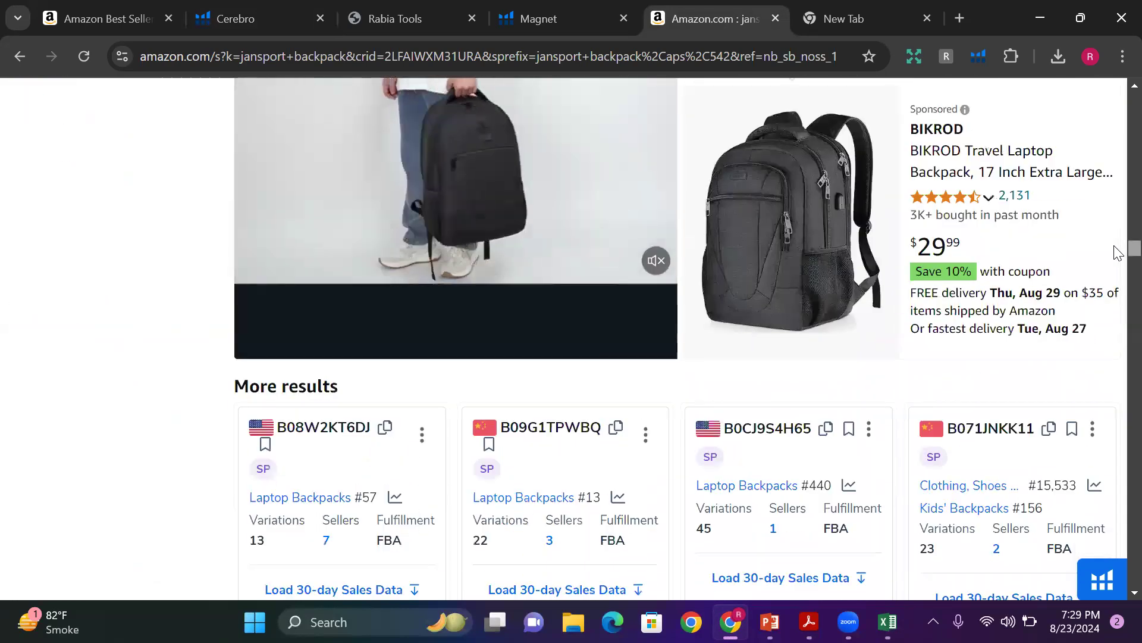
scroll(1118, 238, "up", 10)
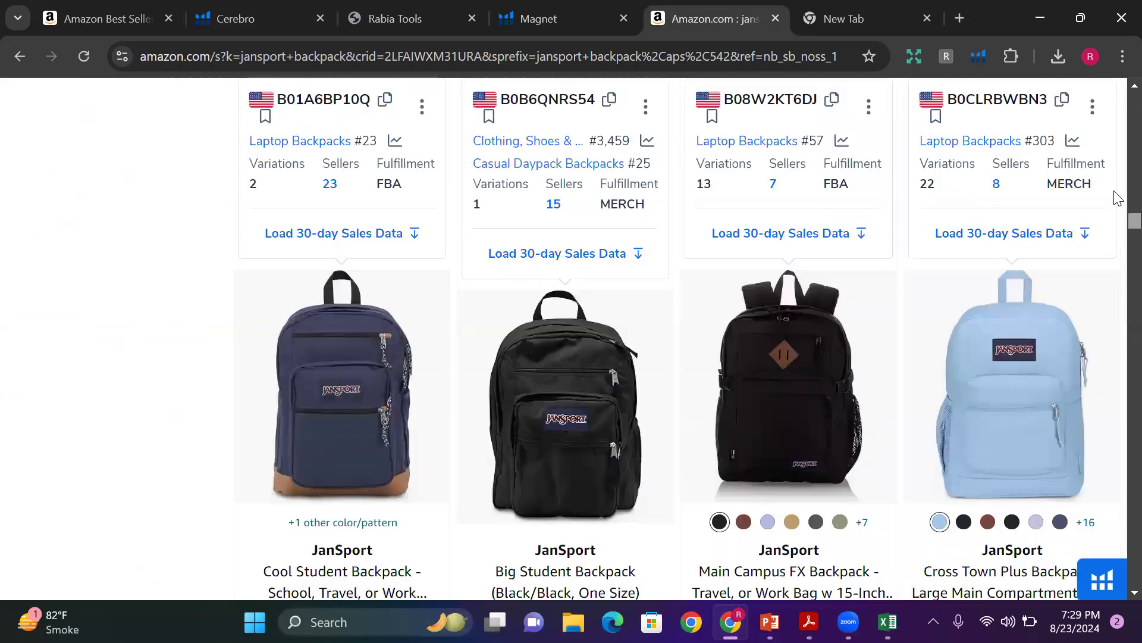
scroll(1118, 172, "up", 15)
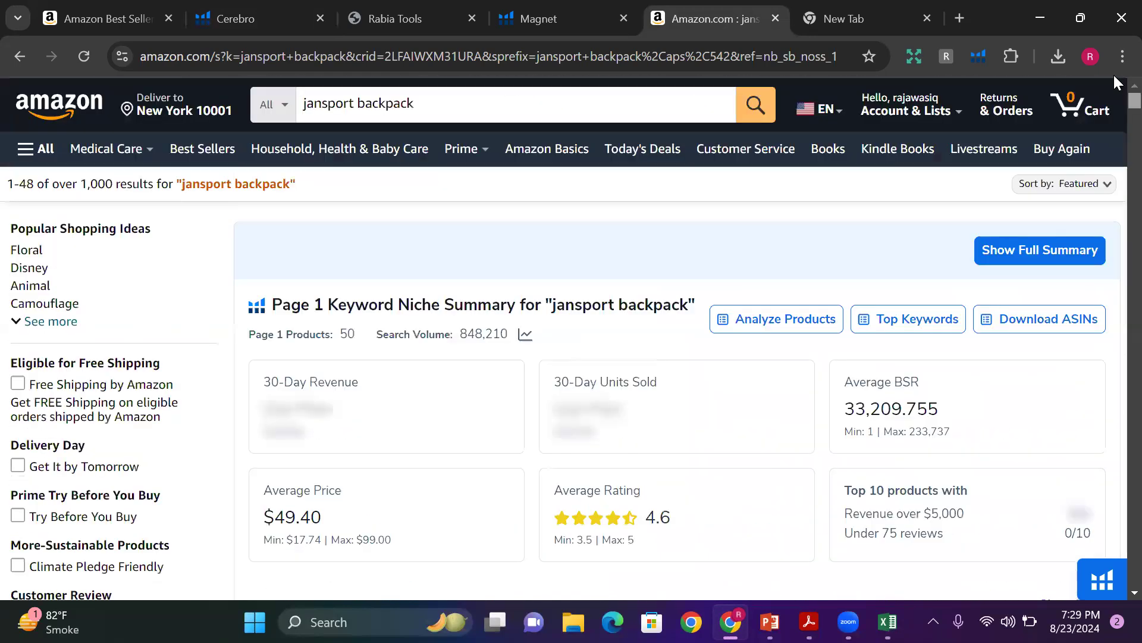
Return to the keyword sheet in Excel, delete the entire "jansport backpack" row and select the keyword "owala water bottle 32oz"
left_click(887, 621)
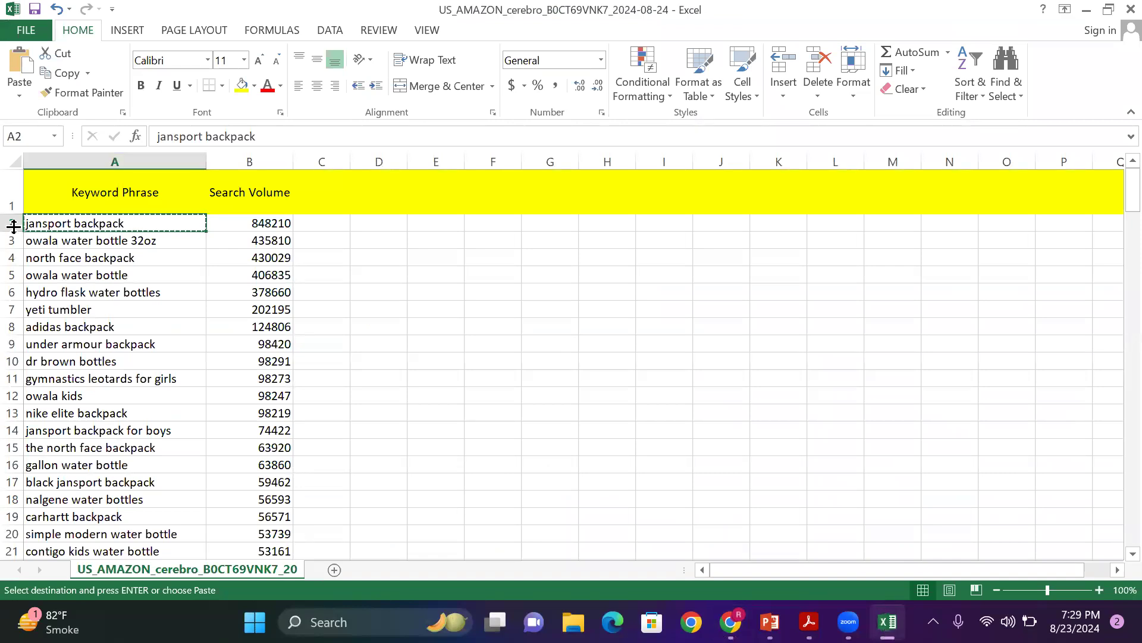
key("Escape")
key("ctrl+minus")
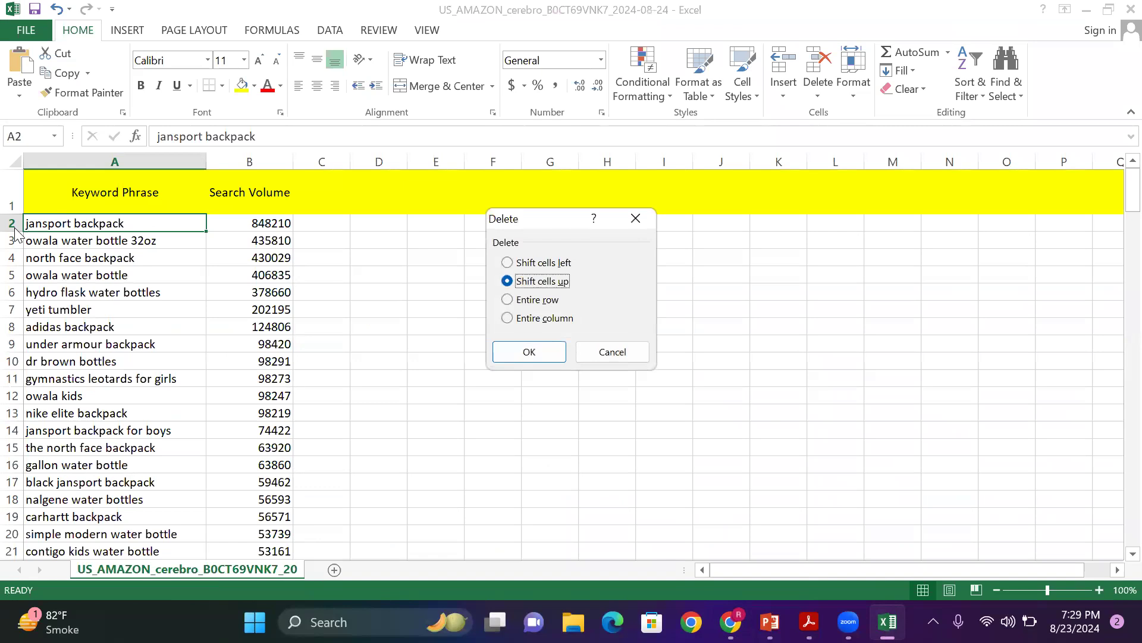
left_click(612, 352)
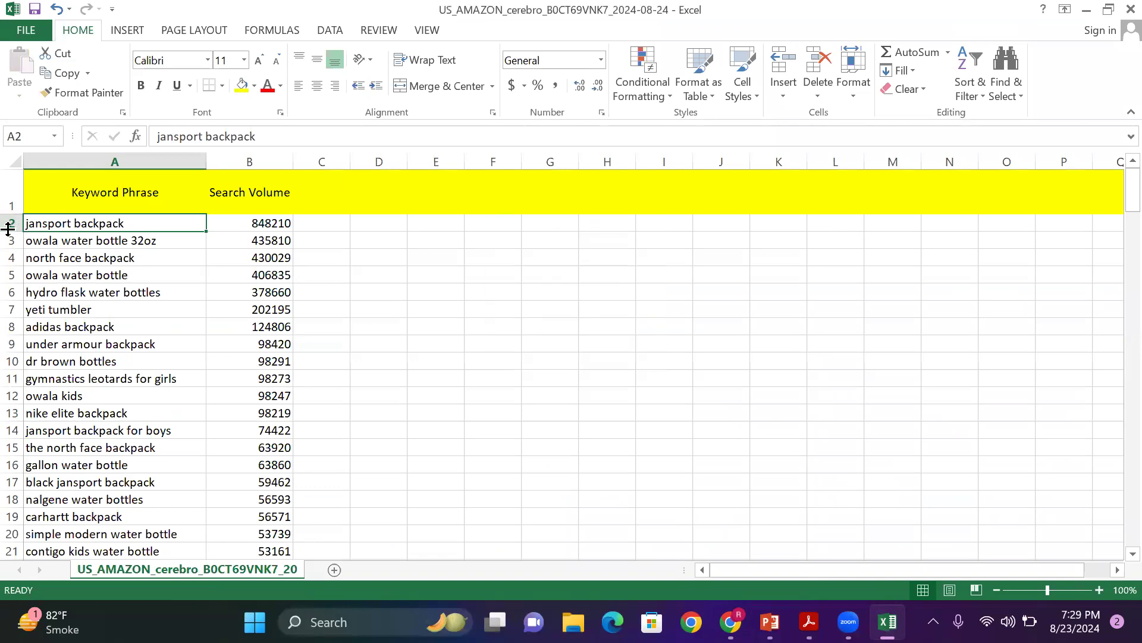
left_click(13, 222)
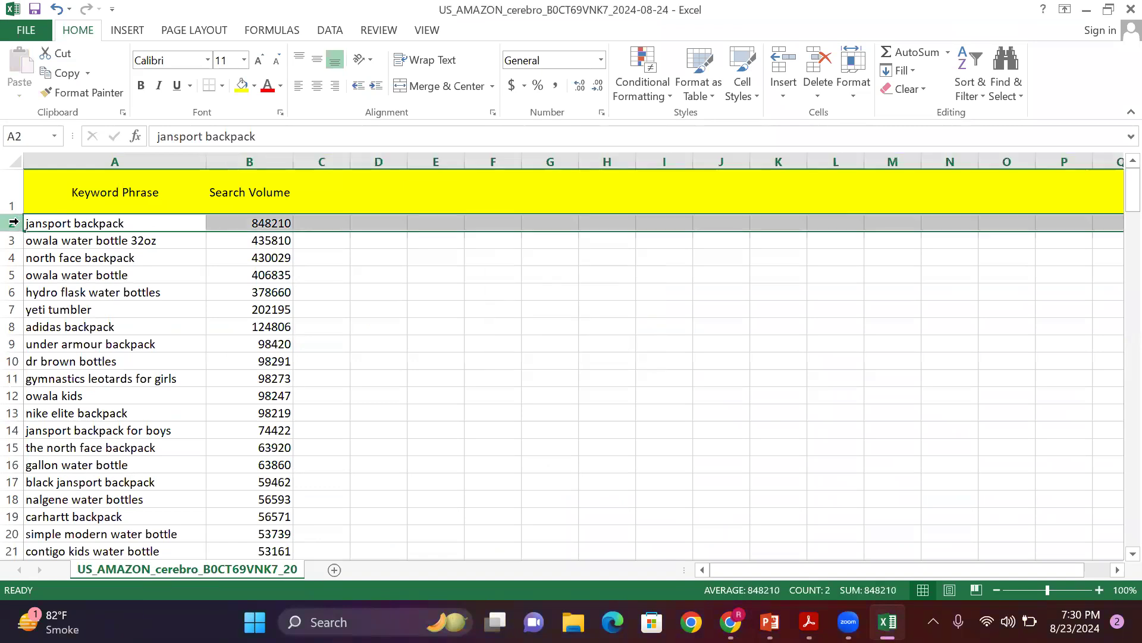
key("ctrl+minus")
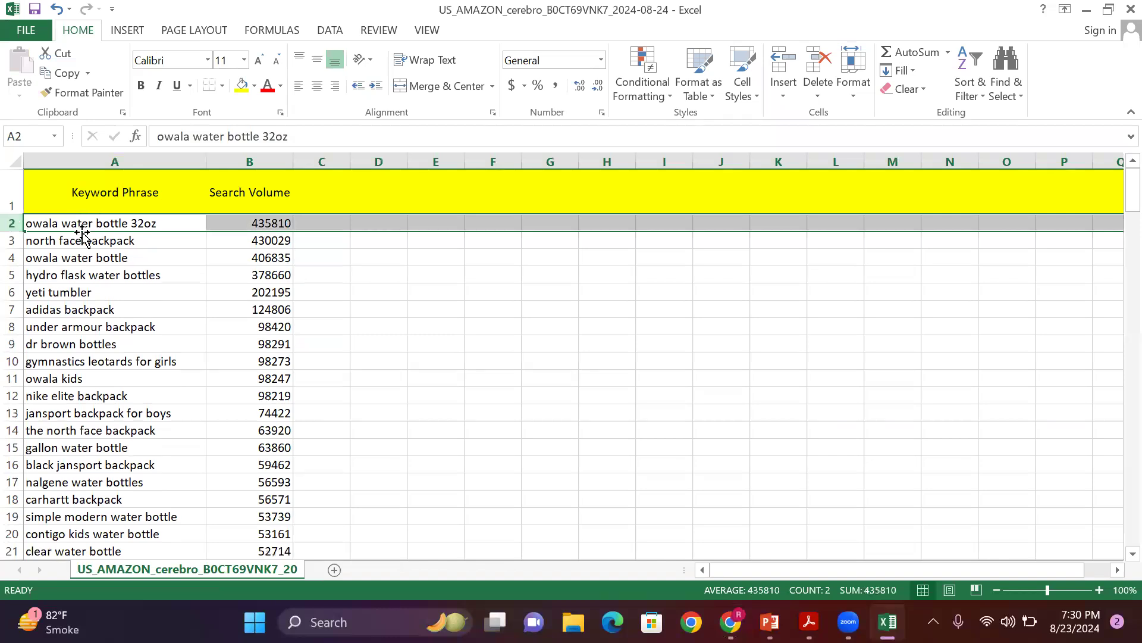
left_click(123, 224)
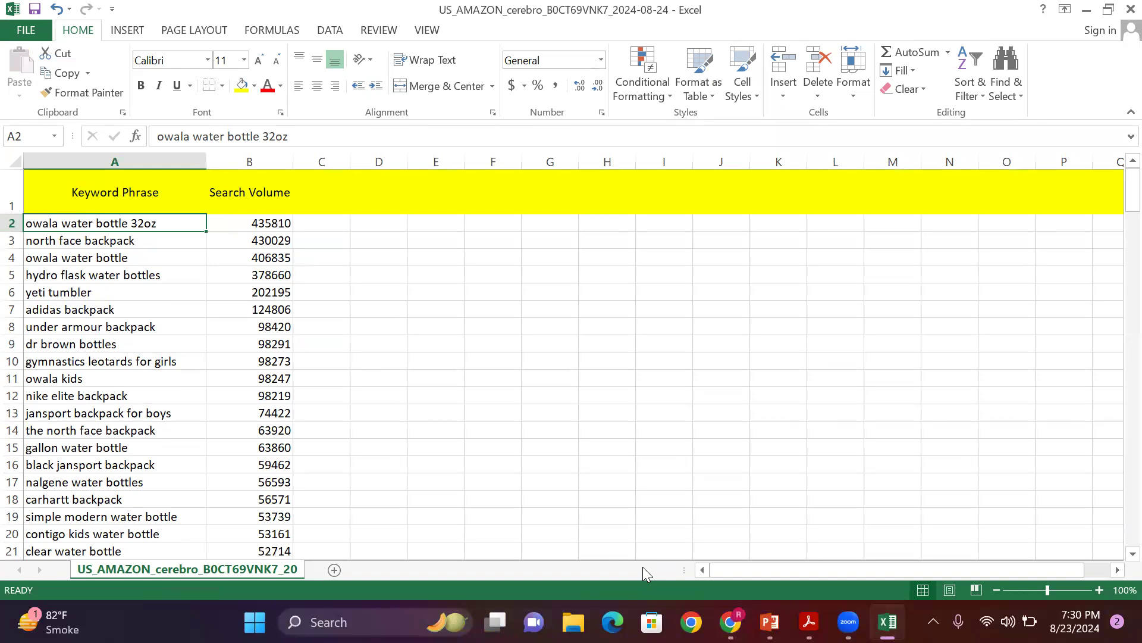
Switch to the Amazon page in Chrome and run Helium 10's Xray product research on the "jansport backpack" results
left_click(731, 622)
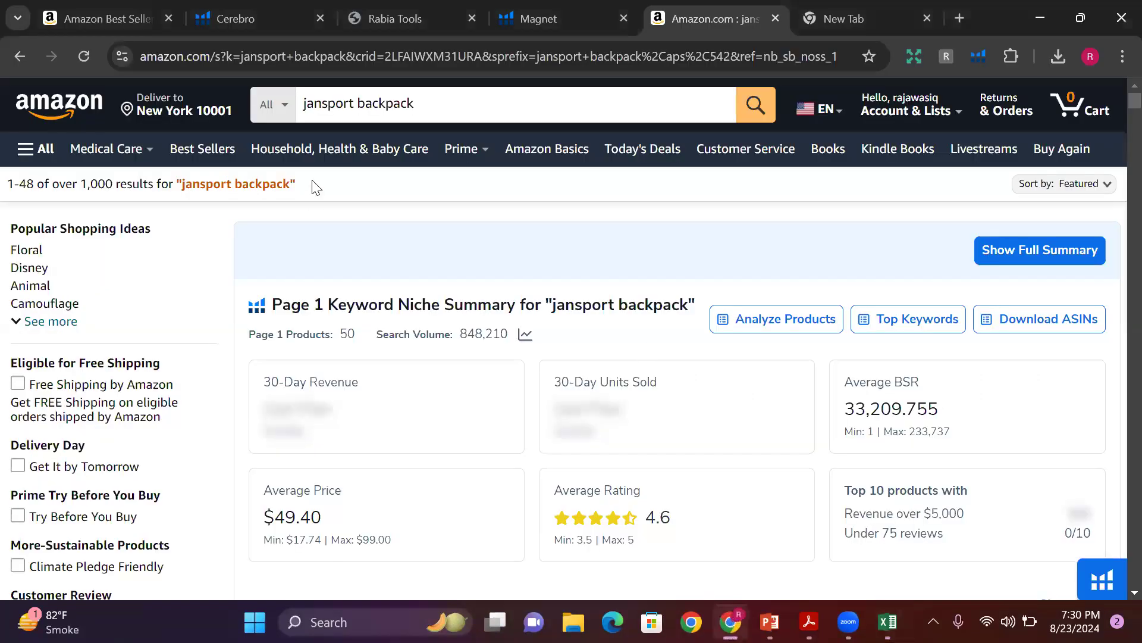
left_click(980, 57)
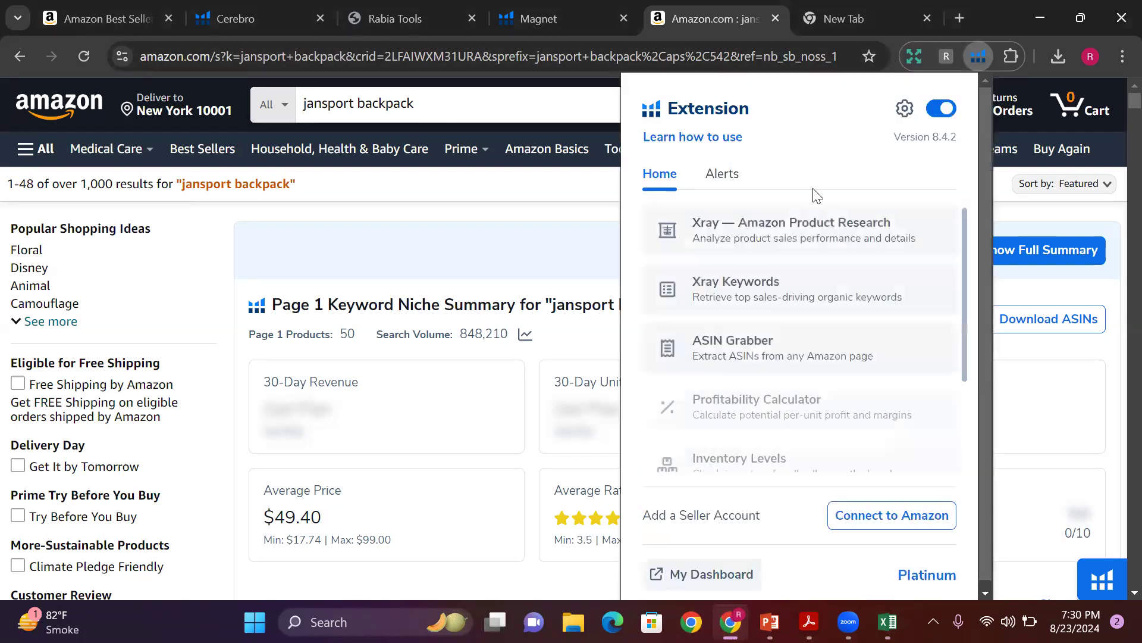
left_click(805, 227)
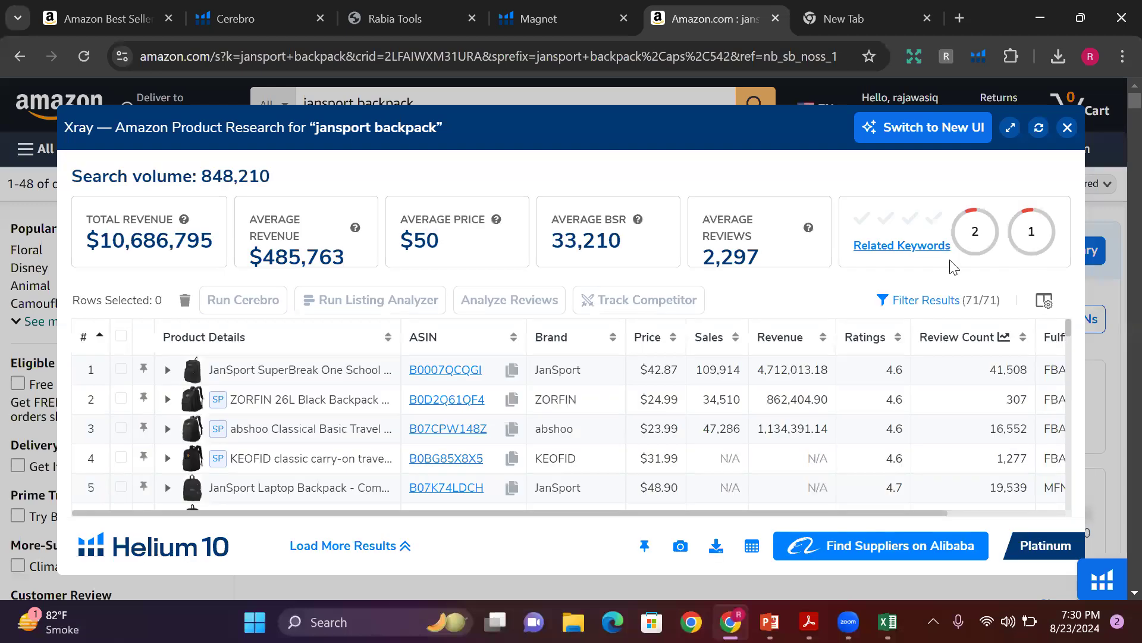
Filter the Xray results to hide sponsored products
left_click(939, 303)
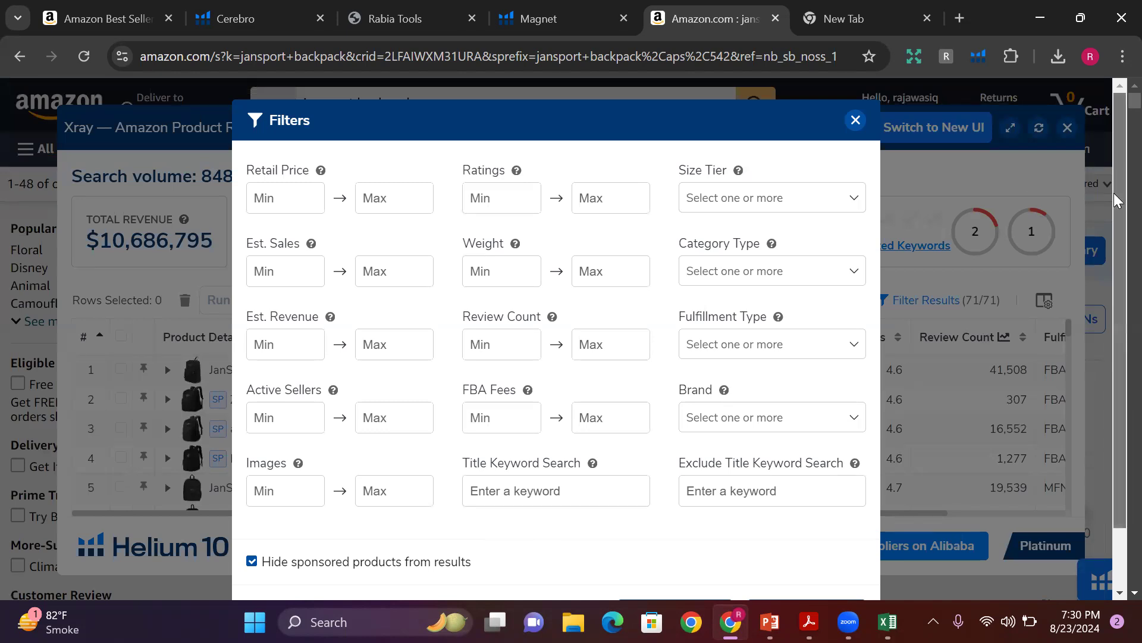
left_click_drag(1118, 171, 1117, 228)
left_click(803, 558)
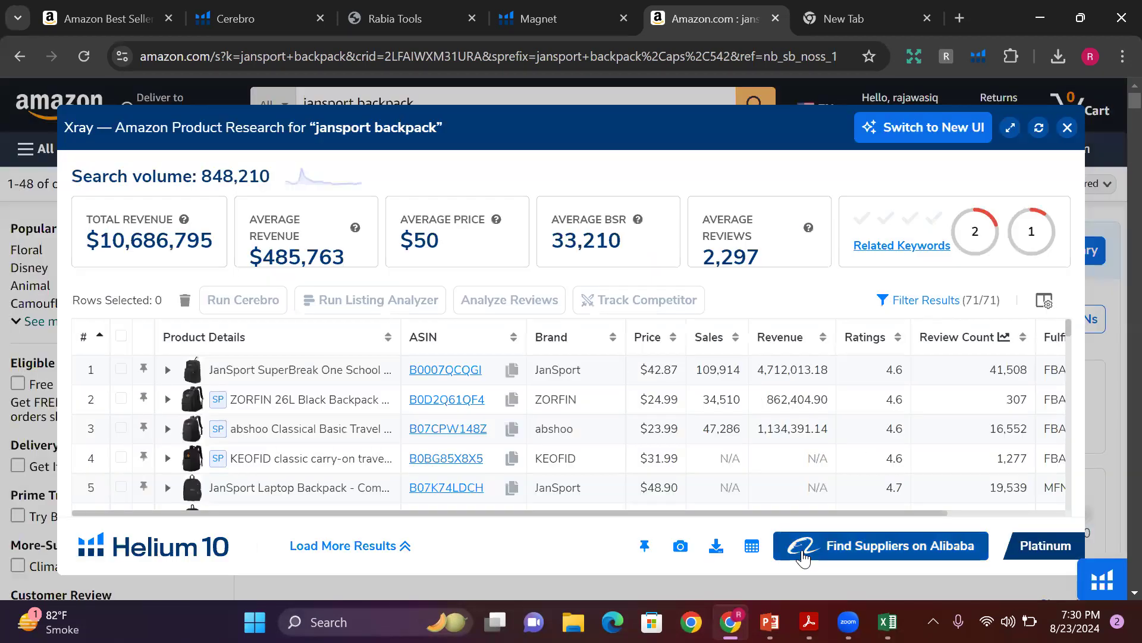
Check the Xray column settings, then expand the Xray window to full size and examine the listed products' brands
left_click(1041, 310)
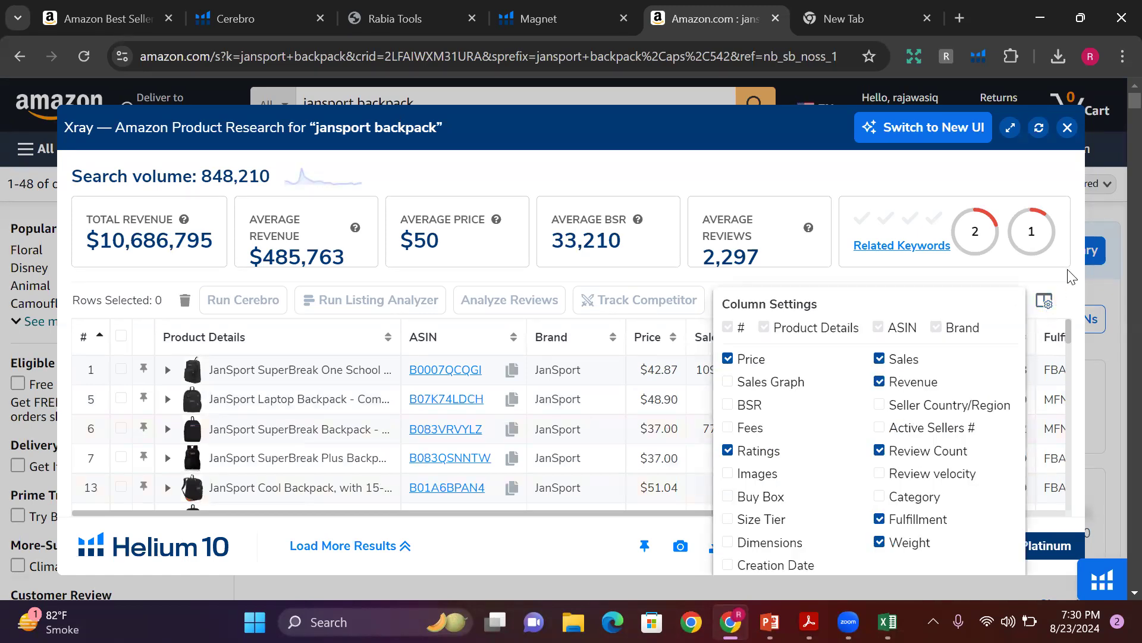
left_click(1070, 298)
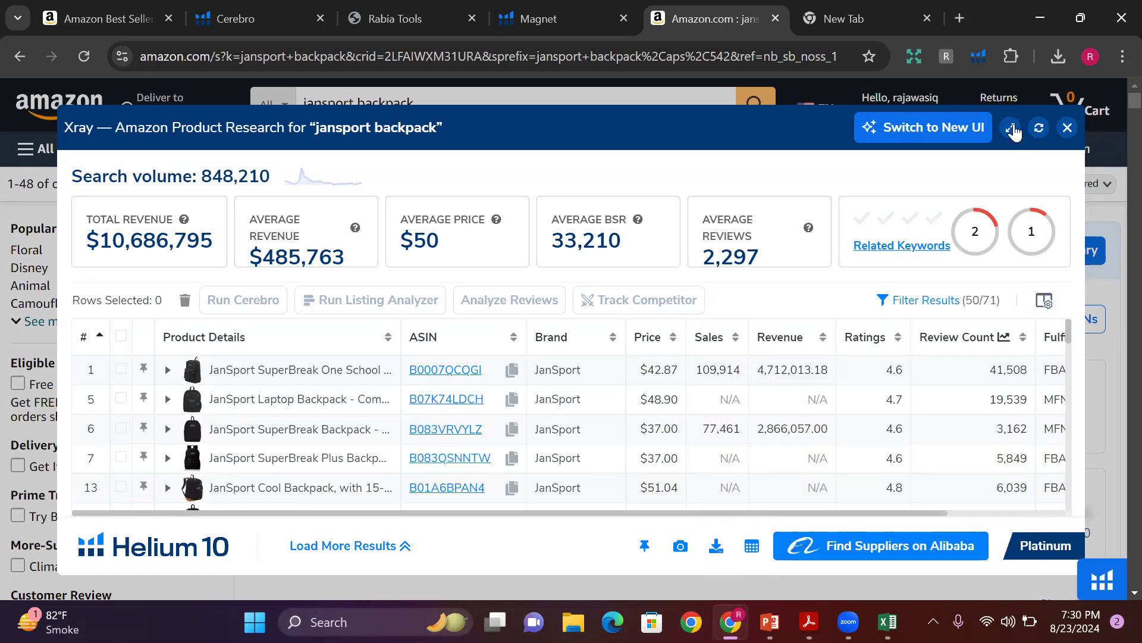
left_click(1013, 128)
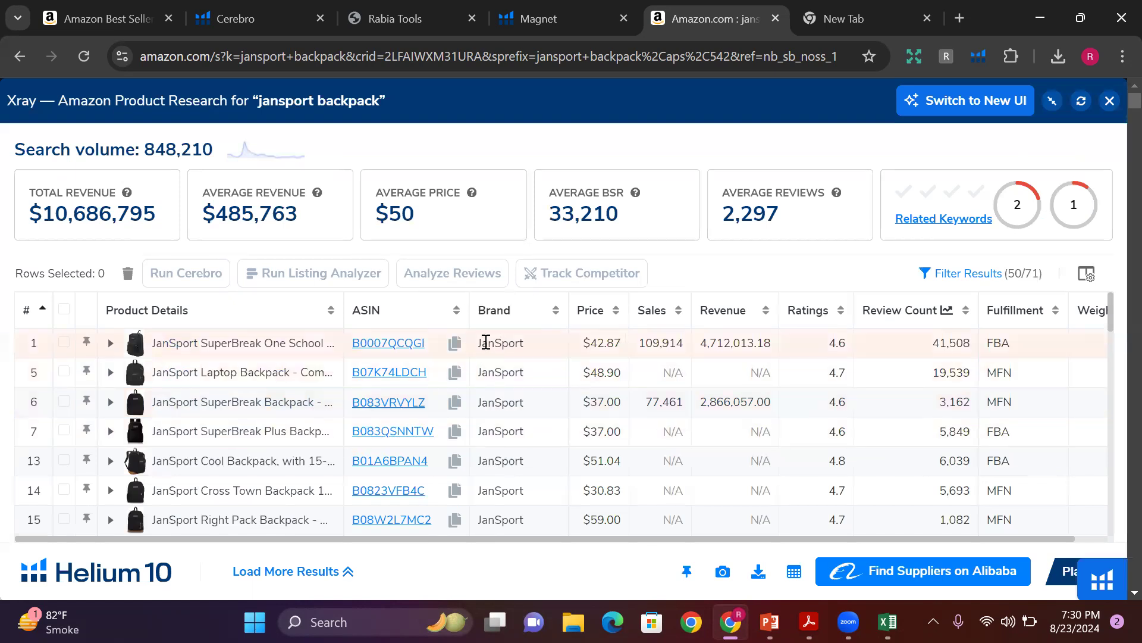
mouse_move(486, 342)
left_mouse_down()
mouse_move(518, 405)
mouse_move(524, 508)
mouse_move(497, 310)
mouse_move(499, 341)
left_mouse_up()
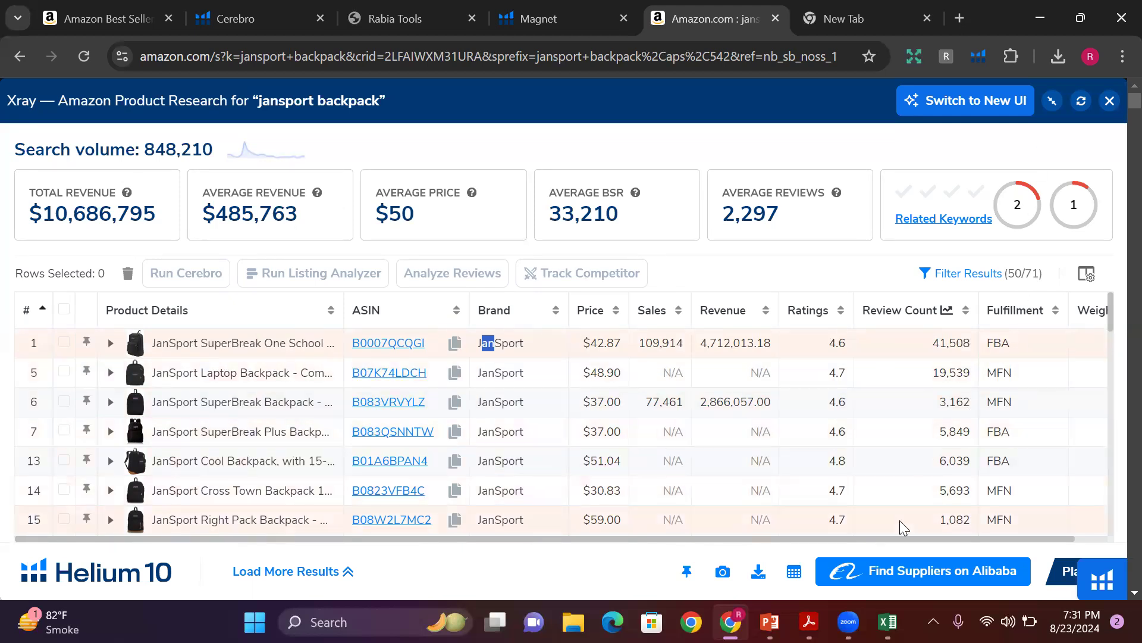
Switch to the Module4 presentation in PowerPoint and highlight the US criterion on the top 3 sellers' reviews and revenue
left_click(770, 622)
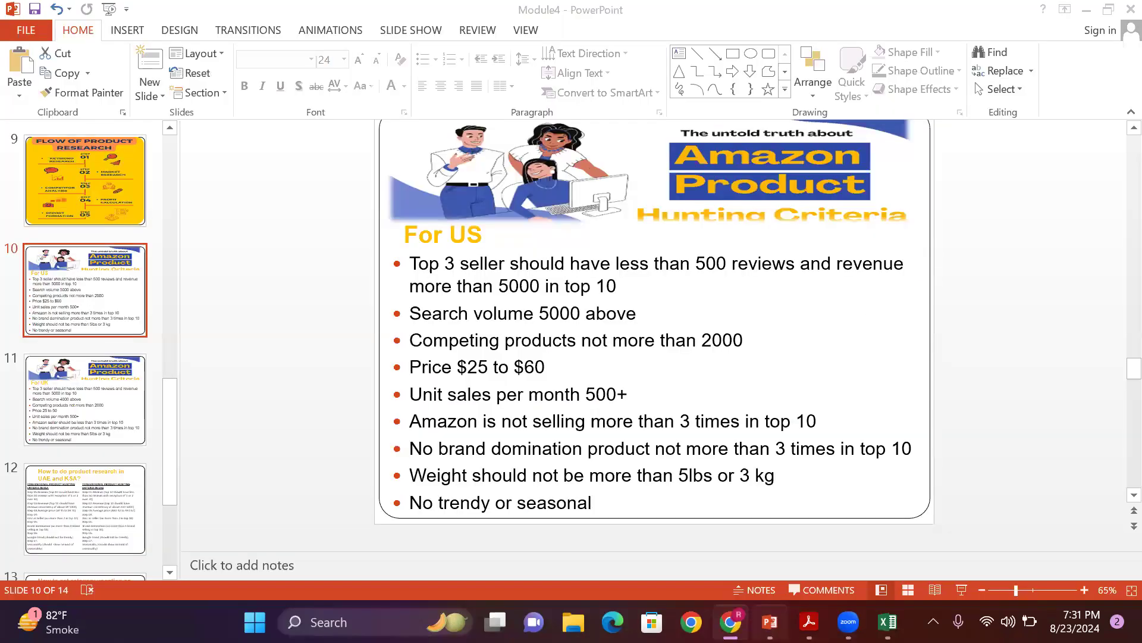
mouse_move(410, 261)
left_mouse_down()
mouse_move(580, 275)
mouse_move(617, 301)
mouse_move(634, 285)
left_mouse_up()
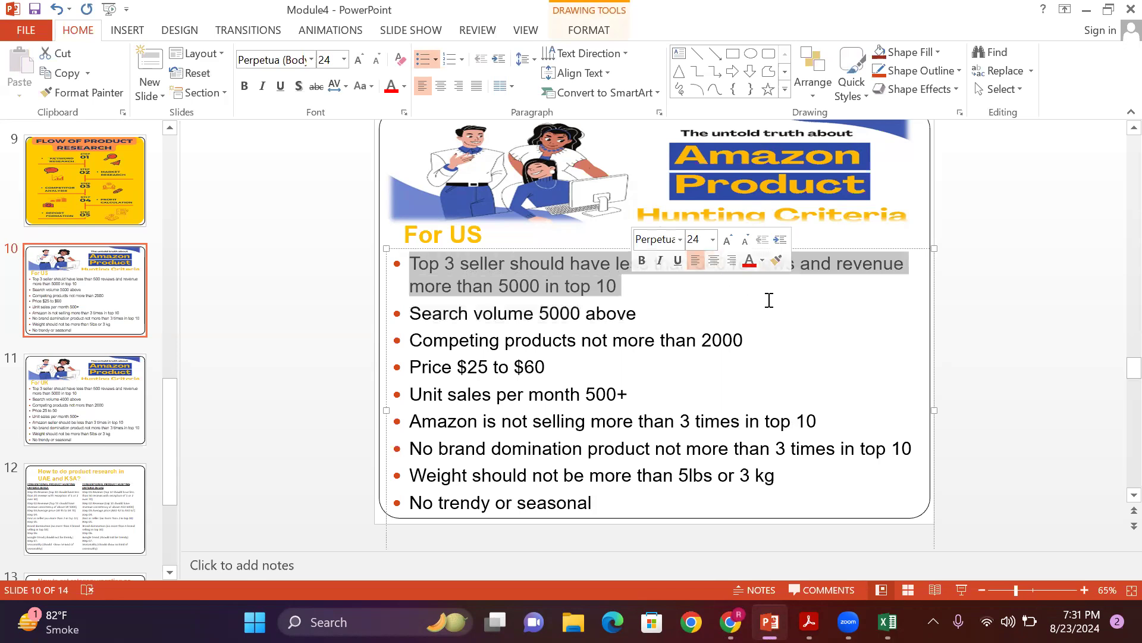